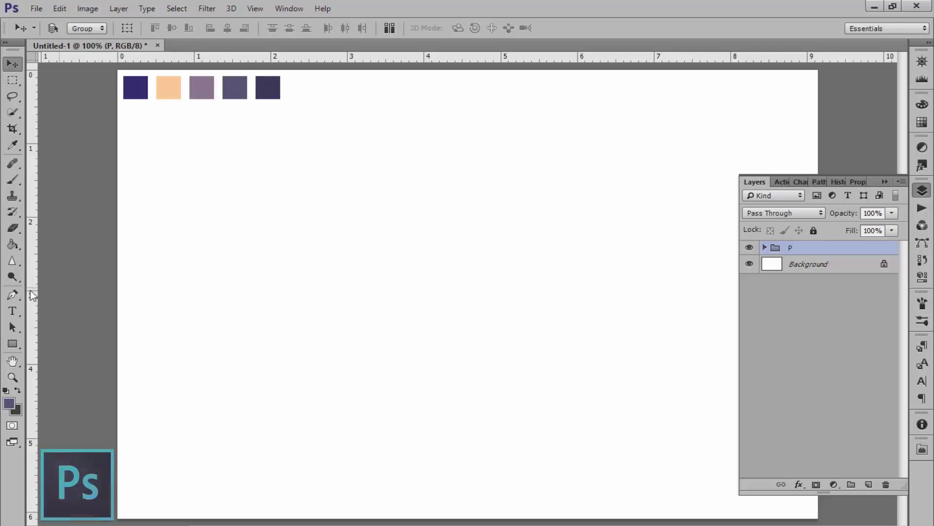
# Step: On a new layer, lasso a mountain outline along the left side of the canvas
pyautogui.click(13, 96)
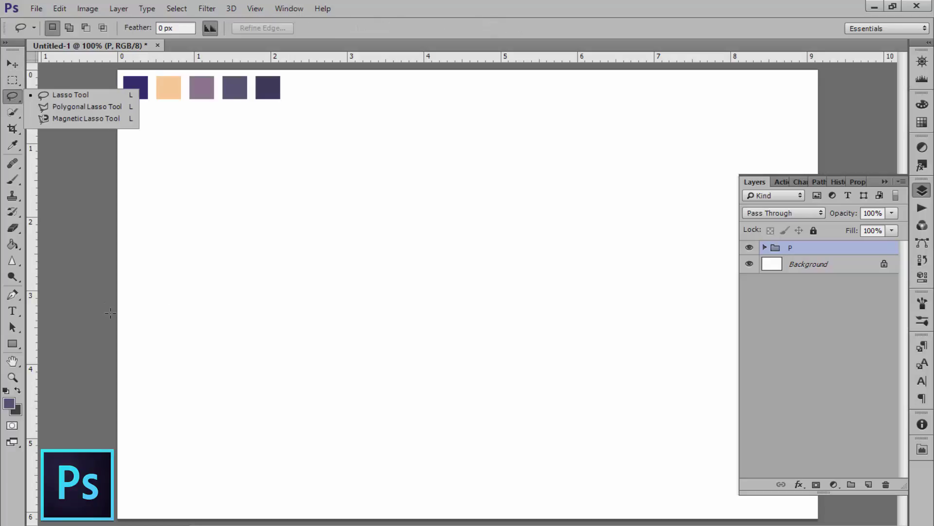
pyautogui.click(869, 484)
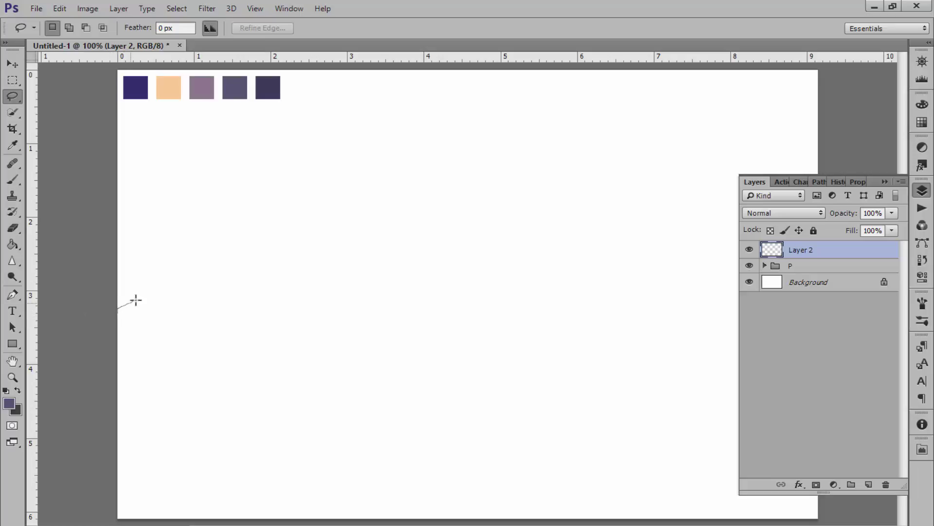
pyautogui.moveTo(174, 268); pyautogui.dragTo(189, 257)
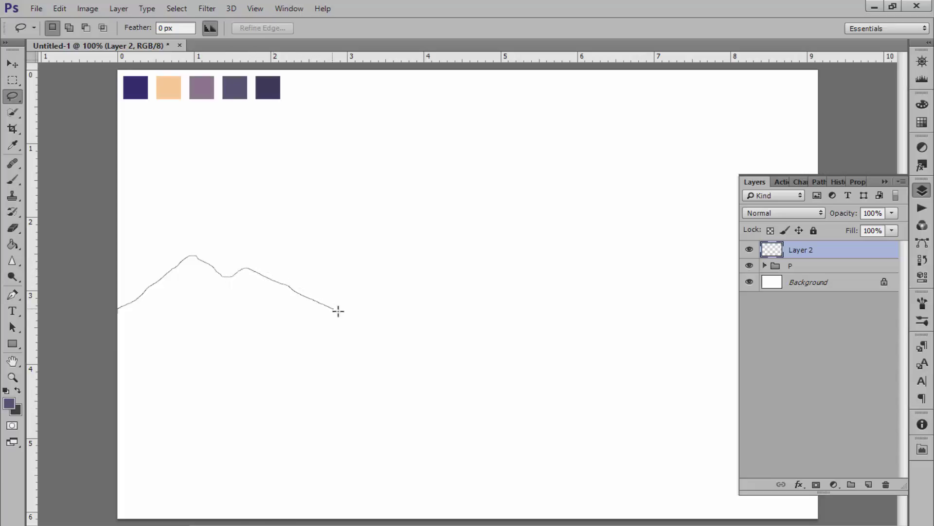
pyautogui.moveTo(339, 311)
pyautogui.mouseDown()
pyautogui.moveTo(399, 330)
pyautogui.moveTo(360, 363)
pyautogui.moveTo(90, 366)
pyautogui.mouseUp()
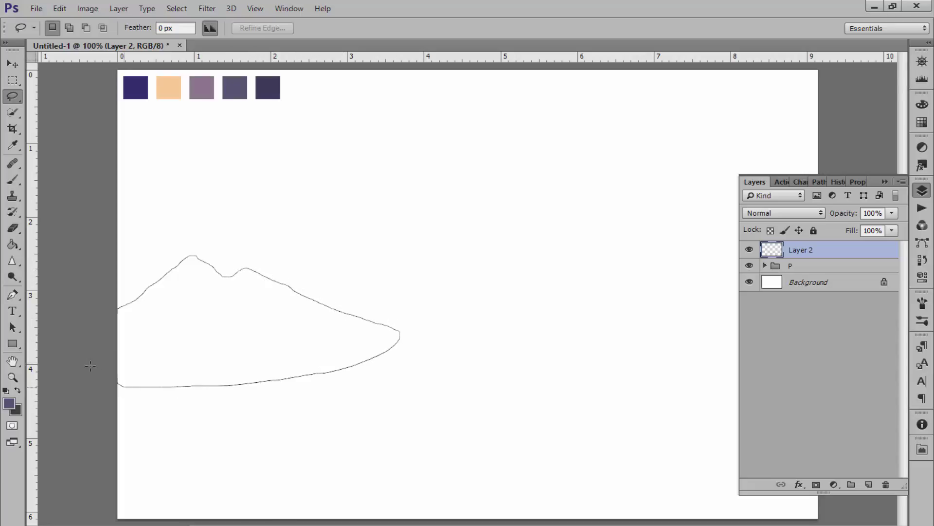
pyautogui.moveTo(117, 308); pyautogui.dragTo(118, 309)
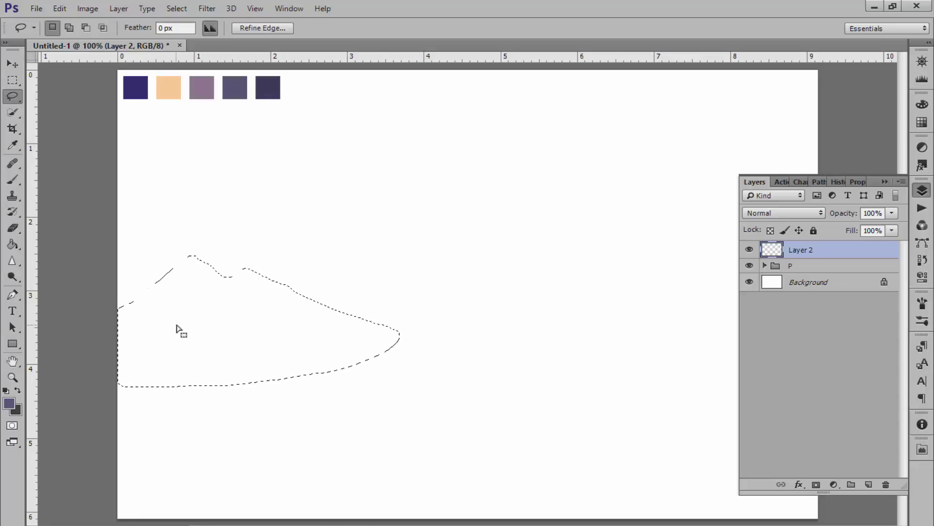
# Step: Fill the mountain selection with the dark purple swatch and deselect
pyautogui.click(14, 245)
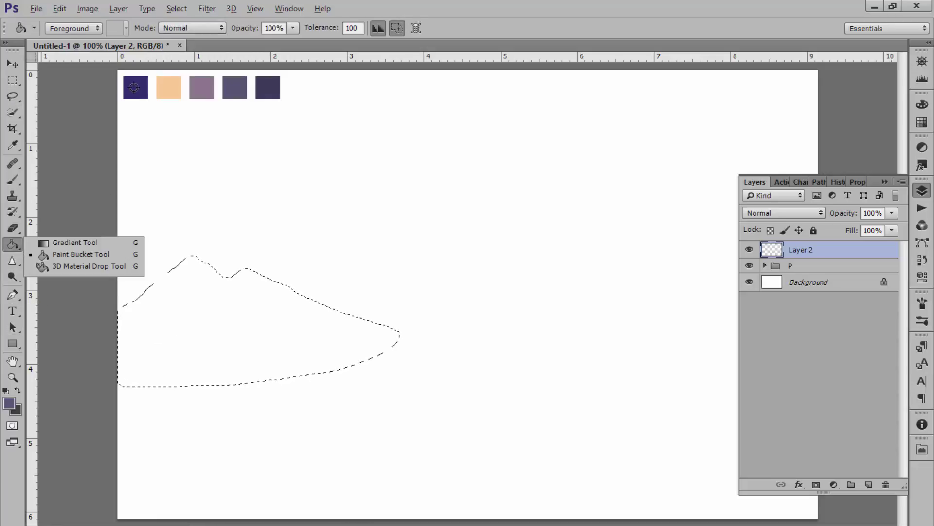
pyautogui.keyDown('alt'); pyautogui.click(268, 87); pyautogui.keyUp('alt')
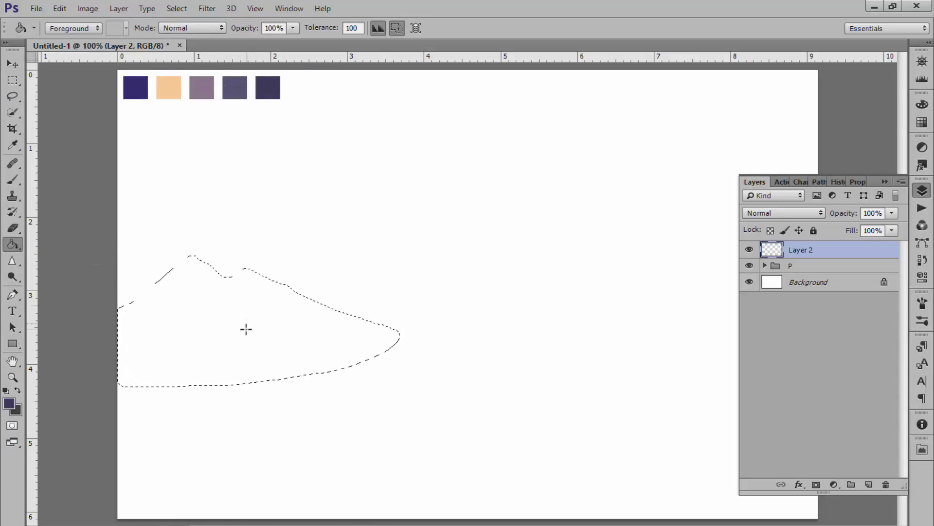
pyautogui.click(247, 332)
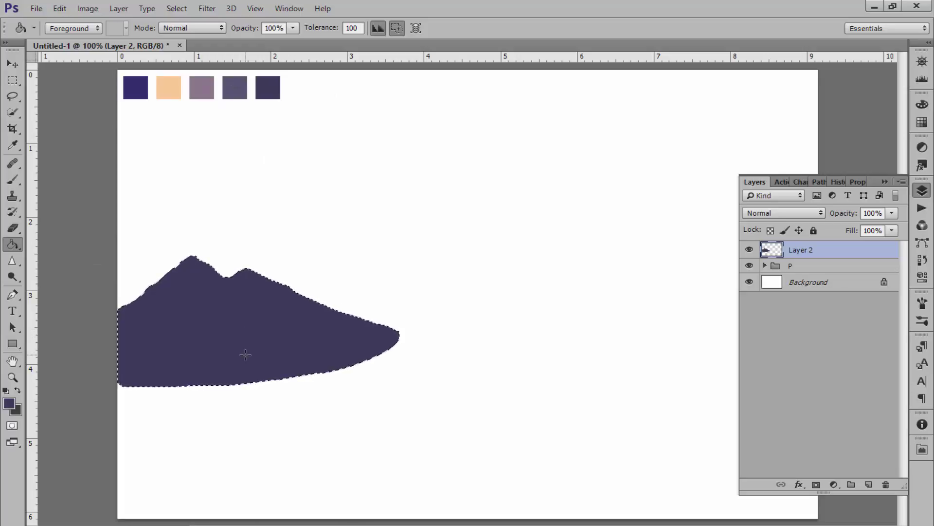
pyautogui.hotkey('ctrl', 'd')
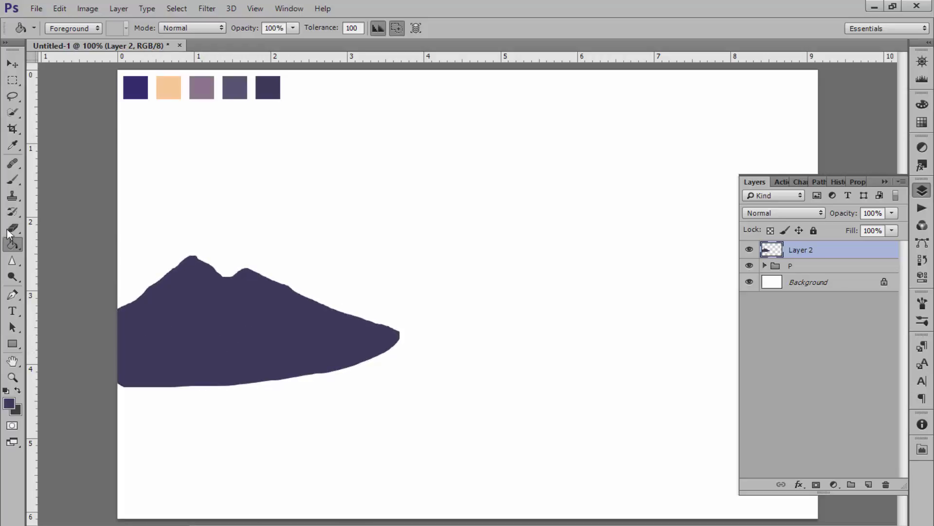
# Step: Lasso a lower hill band across the mountain
pyautogui.click(14, 100)
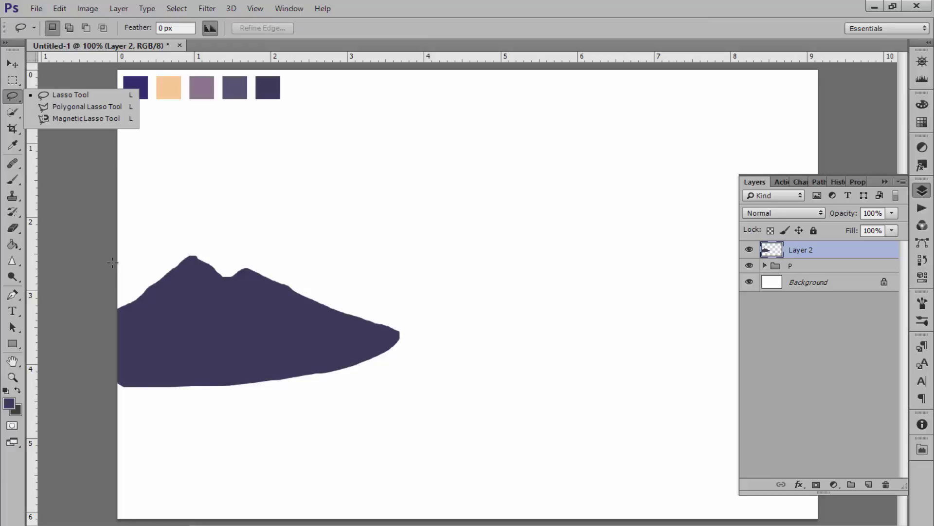
pyautogui.click(113, 266)
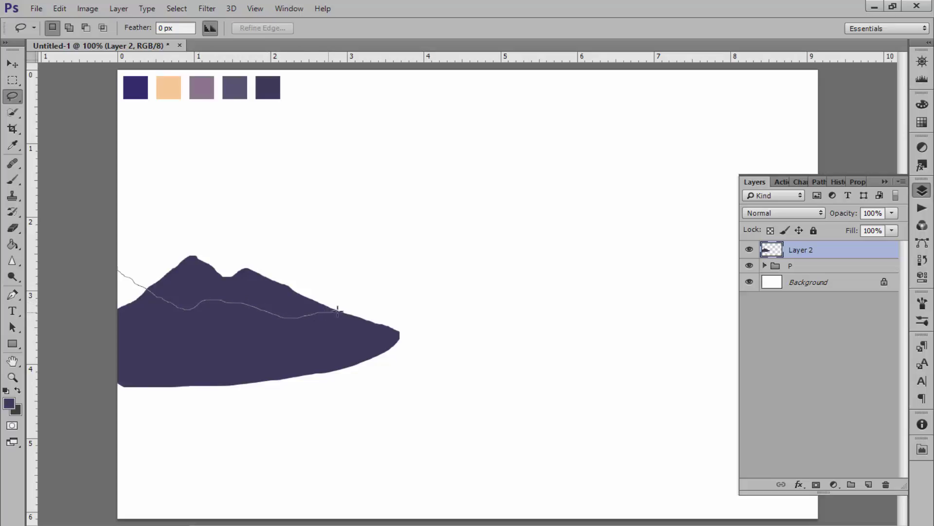
pyautogui.moveTo(362, 310)
pyautogui.mouseDown()
pyautogui.moveTo(433, 341)
pyautogui.moveTo(300, 365)
pyautogui.moveTo(103, 372)
pyautogui.mouseUp()
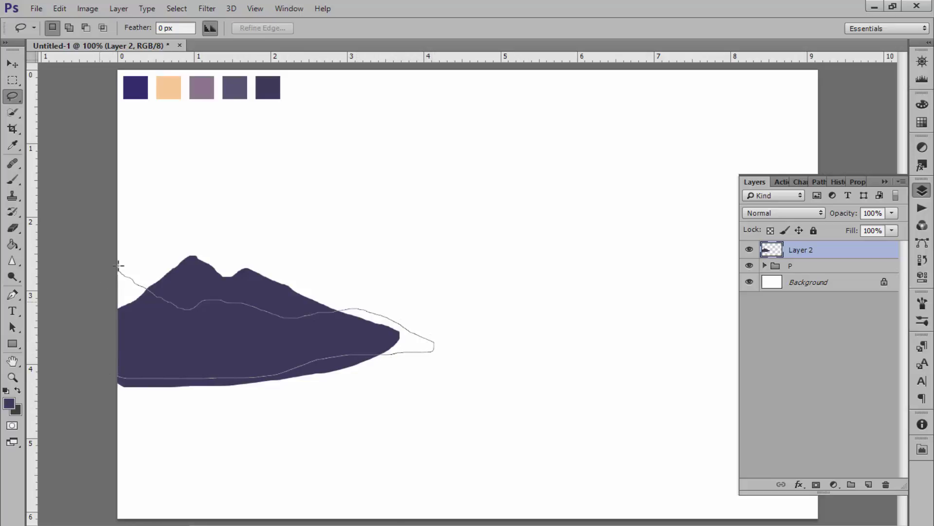
pyautogui.moveTo(118, 265); pyautogui.dragTo(118, 269)
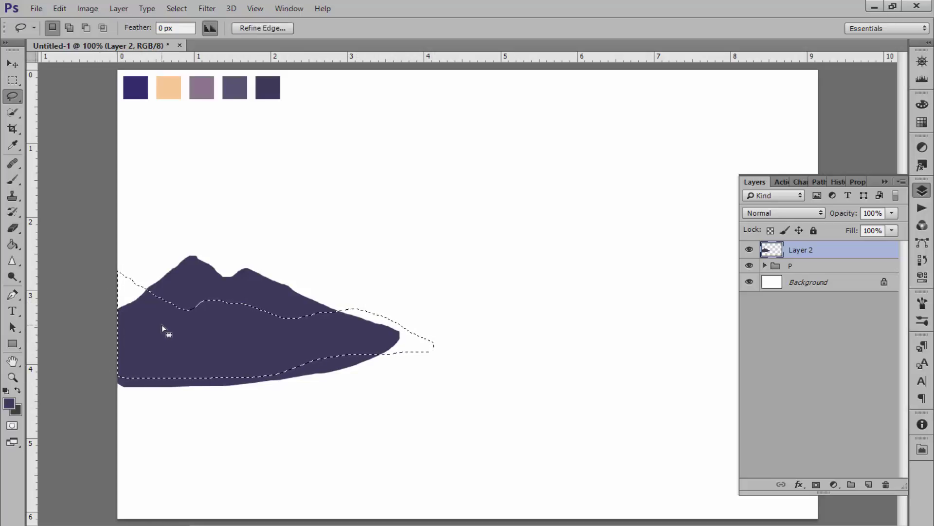
# Step: Fill the band with the lighter purple from the fourth swatch and deselect
pyautogui.click(12, 245)
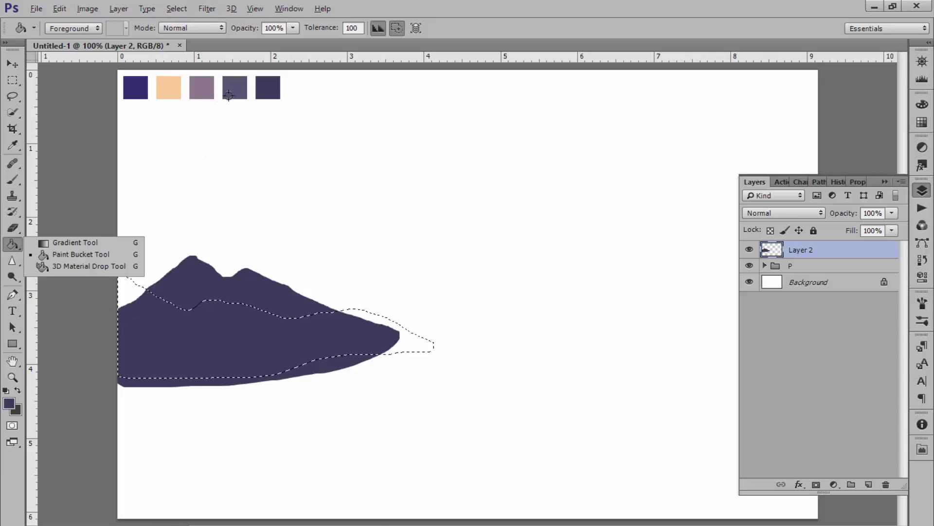
pyautogui.keyDown('alt'); pyautogui.click(228, 95); pyautogui.keyUp('alt')
pyautogui.click(214, 334)
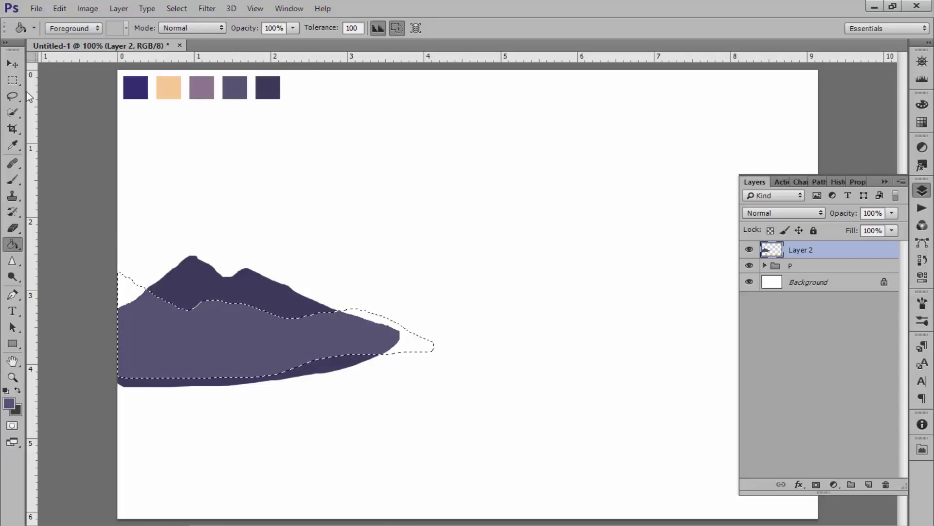
pyautogui.click(13, 64)
pyautogui.hotkey('ctrl', 'd')
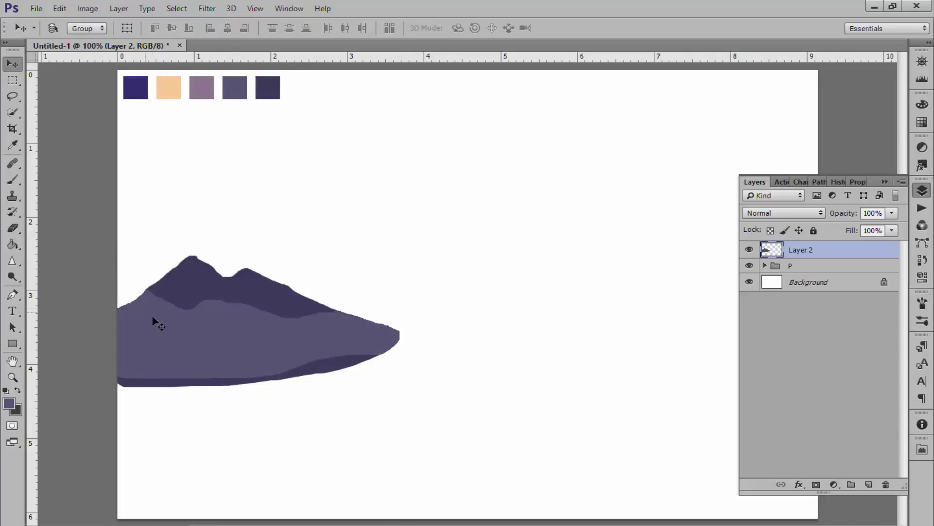
# Step: Restore the lower hill selection and add a new layer for the foreground hills
pyautogui.hotkey('ctrl', 'shift', 'd')
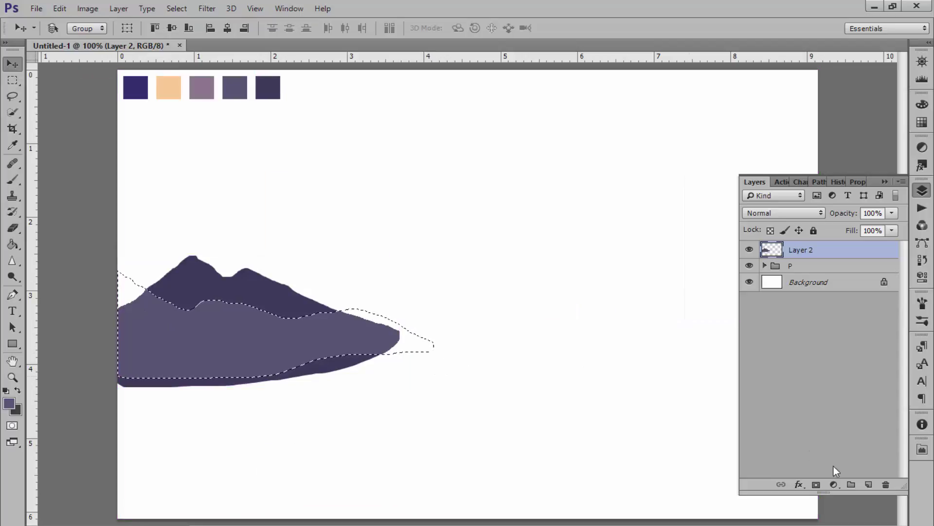
pyautogui.click(868, 484)
pyautogui.hotkey('ctrl', 'z')
pyautogui.hotkey('ctrl', 'z')
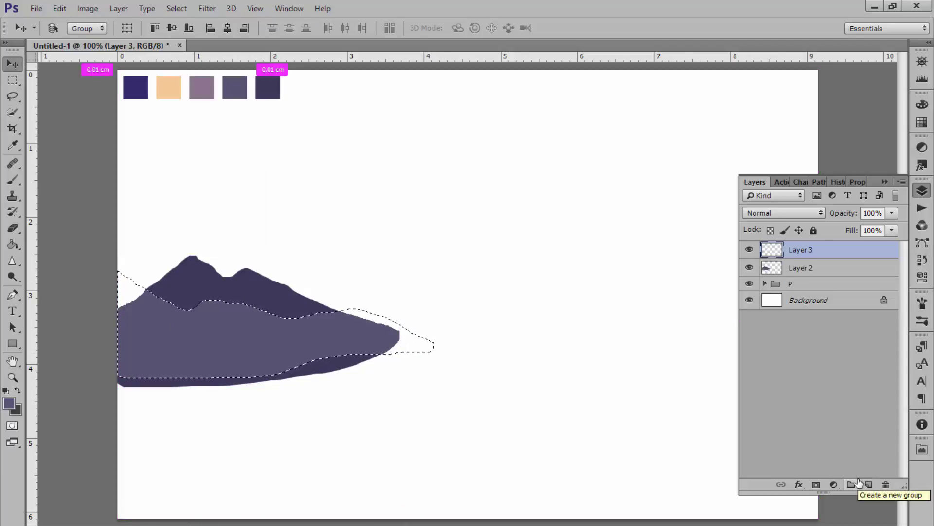
pyautogui.hotkey('ctrl', 'z')
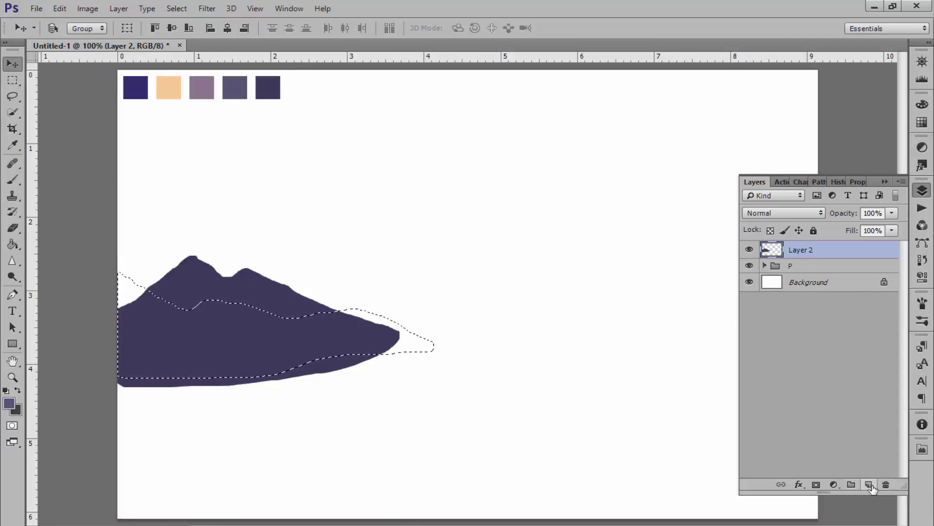
pyautogui.click(868, 484)
pyautogui.moveTo(183, 345); pyautogui.dragTo(208, 338)
pyautogui.click(445, 211)
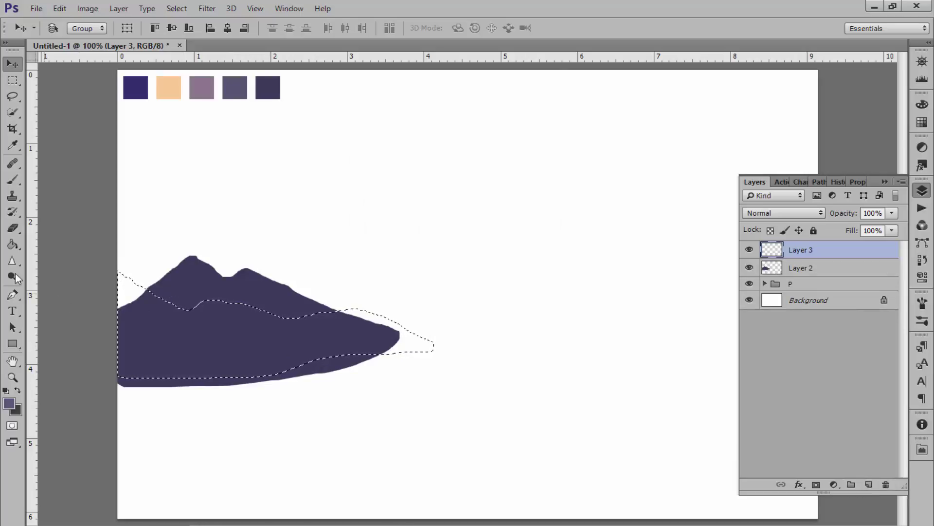
# Step: Fill the hill selection with lighter purple on the new layer and deselect
pyautogui.click(12, 243)
pyautogui.click(144, 354)
pyautogui.hotkey('ctrl', 'd')
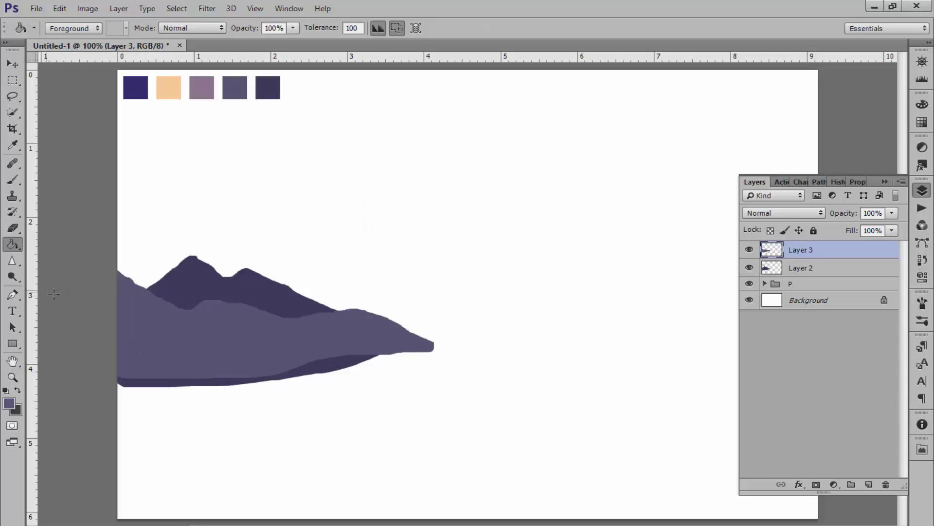
pyautogui.click(12, 80)
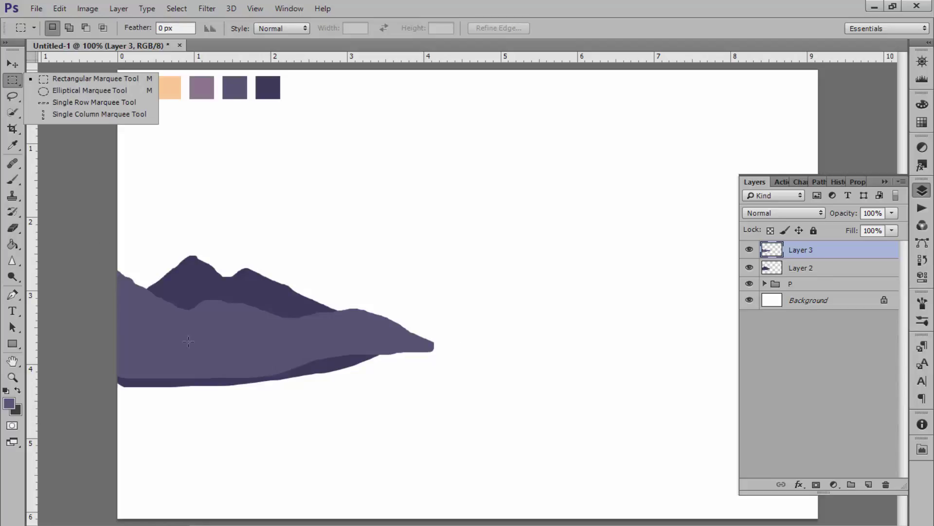
# Step: Erase a rectangle below the hills with a smaller eraser brush for a flat base
pyautogui.moveTo(448, 343); pyautogui.dragTo(74, 434)
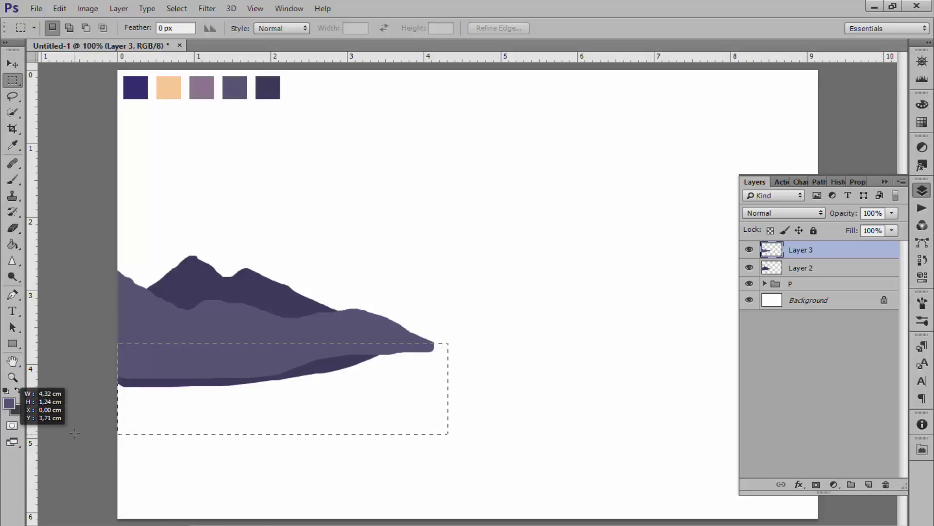
pyautogui.moveTo(75, 433); pyautogui.dragTo(73, 440)
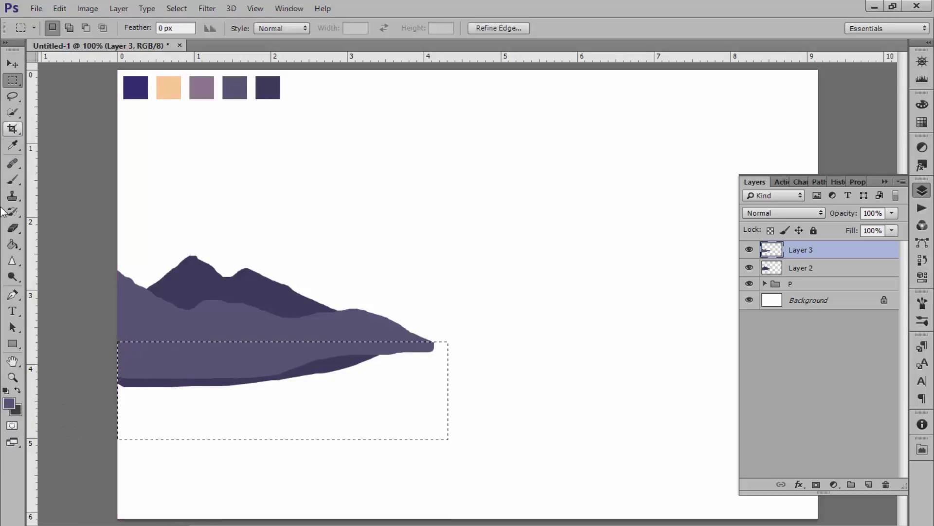
pyautogui.click(12, 228)
pyautogui.click(49, 223)
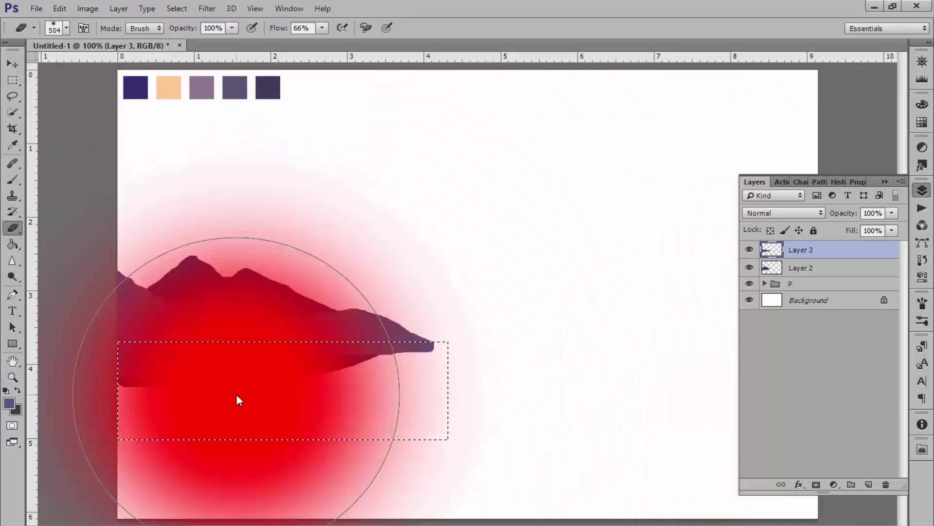
pyautogui.moveTo(7, 366)
pyautogui.mouseDown()
pyautogui.moveTo(236, 393)
pyautogui.moveTo(426, 365)
pyautogui.moveTo(250, 373)
pyautogui.moveTo(113, 352)
pyautogui.mouseUp()
pyautogui.click(803, 268)
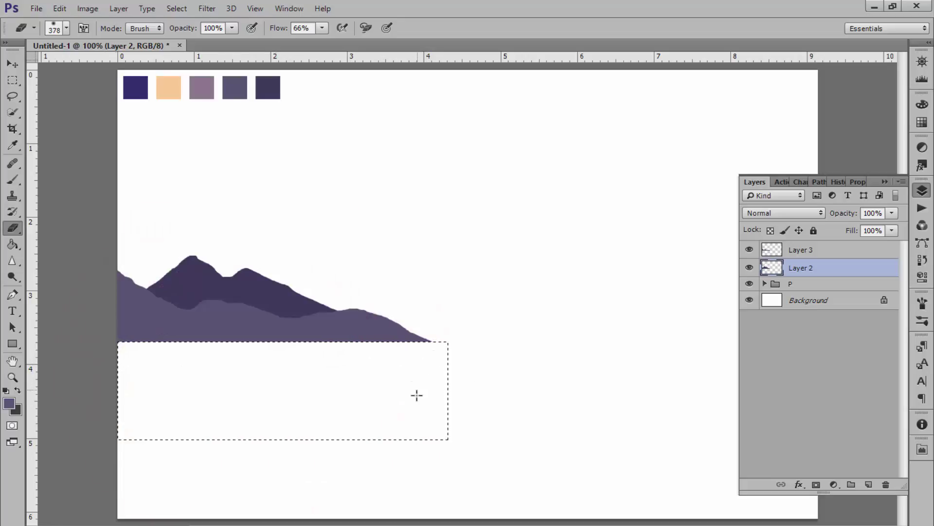
pyautogui.hotkey('ctrl', '-')
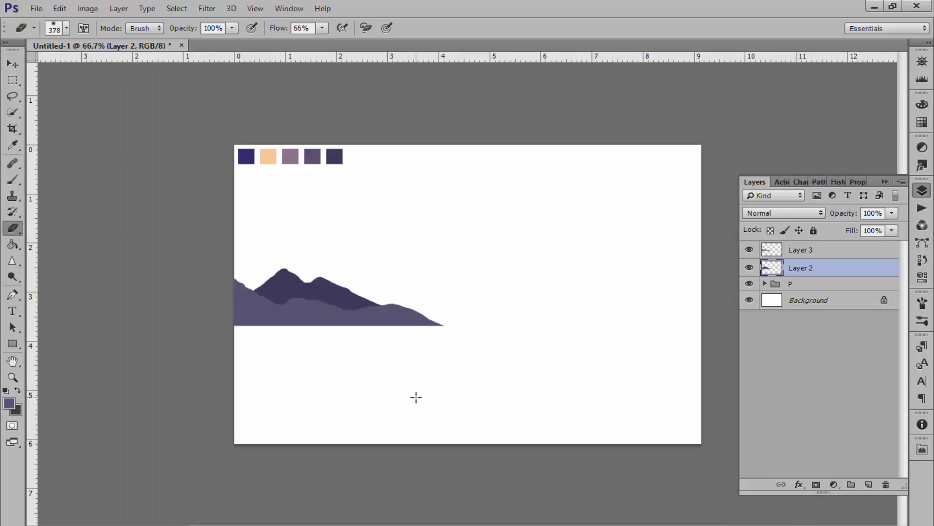
pyautogui.hotkey('ctrl', '+')
# Step: Group the two hill layers as '1' and add a new empty layer above it
pyautogui.keyDown('shift'); pyautogui.click(824, 253); pyautogui.keyUp('shift')
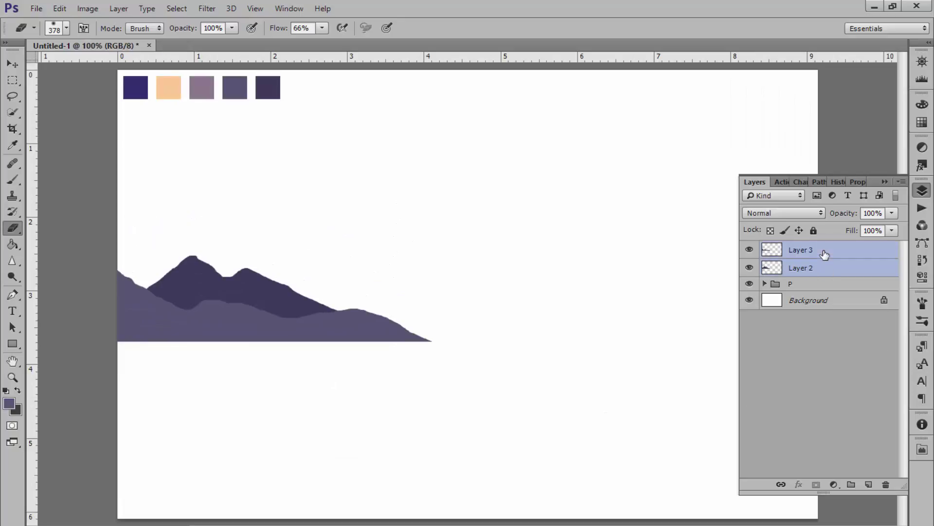
pyautogui.hotkey('ctrl', 'g')
pyautogui.doubleClick(803, 248)
pyautogui.write('1')
pyautogui.press('Return')
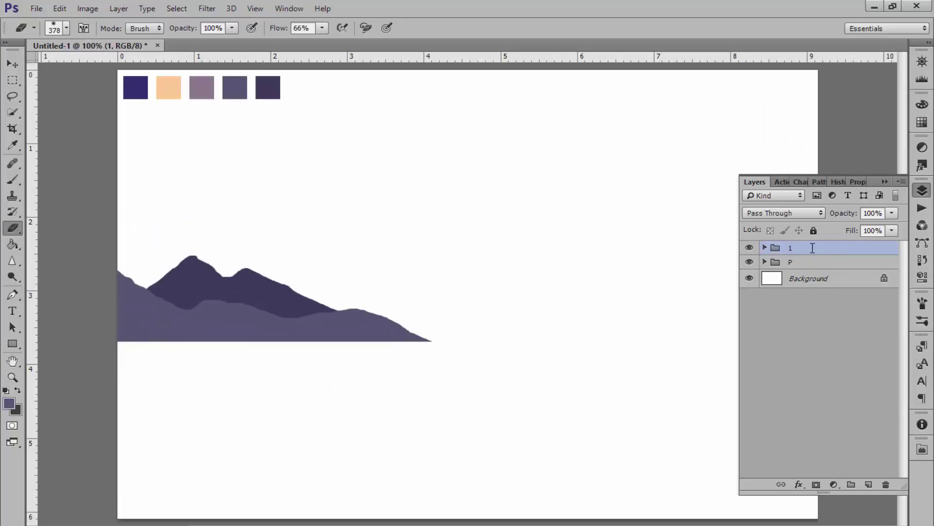
pyautogui.click(869, 484)
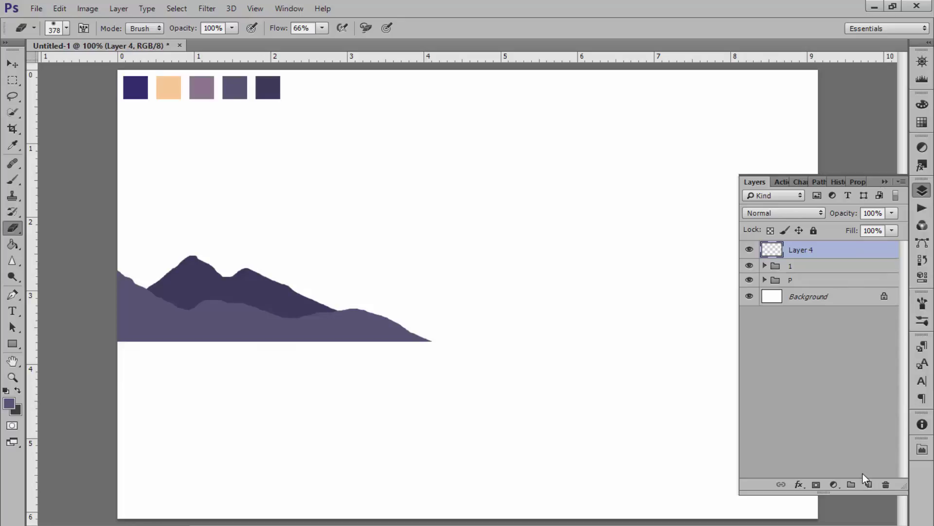
# Step: Drag a horizontal guide down to the mountains' base and check it zoomed in and out
pyautogui.hotkey('ctrl', '-')
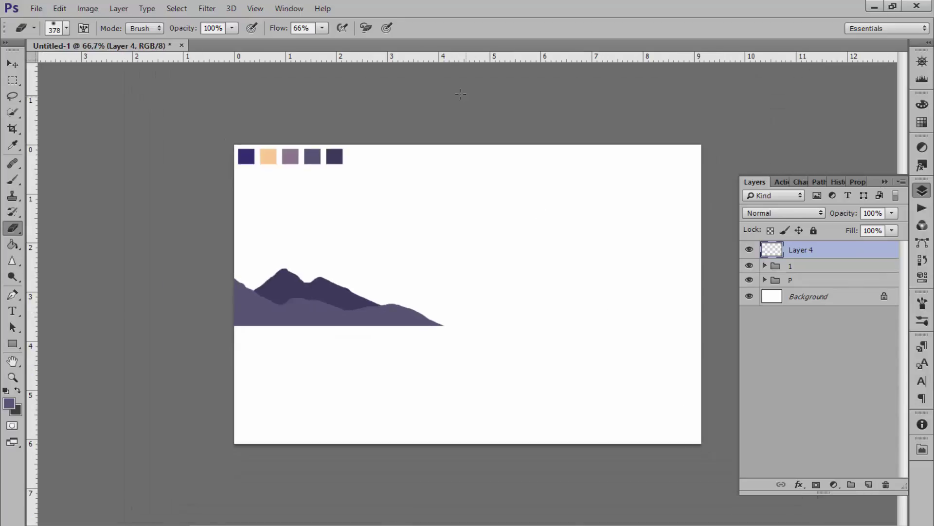
pyautogui.moveTo(450, 61); pyautogui.dragTo(433, 325)
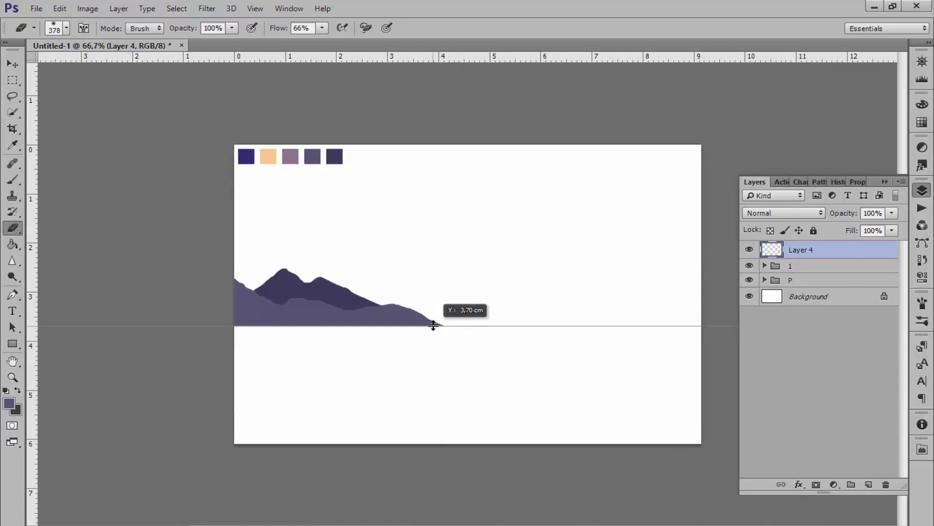
pyautogui.hotkey('ctrl', '+')
pyautogui.hotkey('ctrl', '+')
pyautogui.hotkey('ctrl', '+')
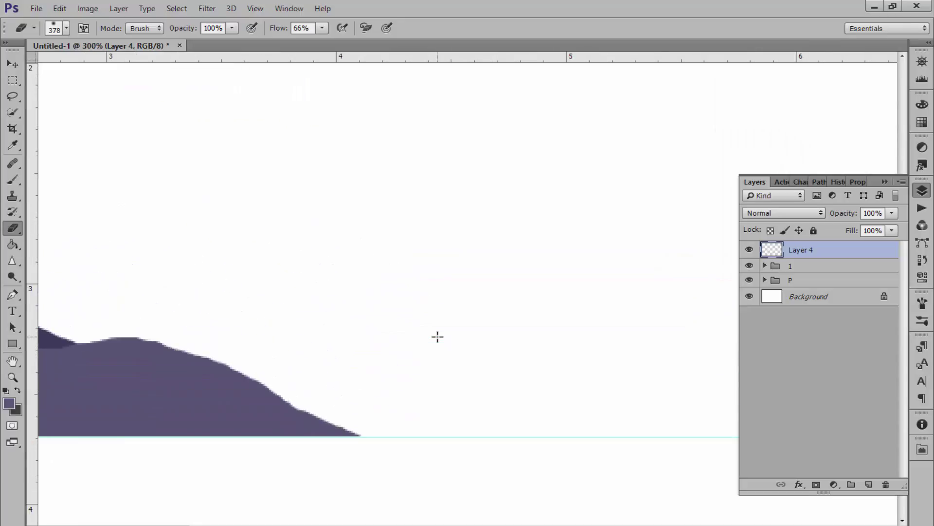
pyautogui.hotkey('ctrl', '-')
pyautogui.hotkey('ctrl', '-')
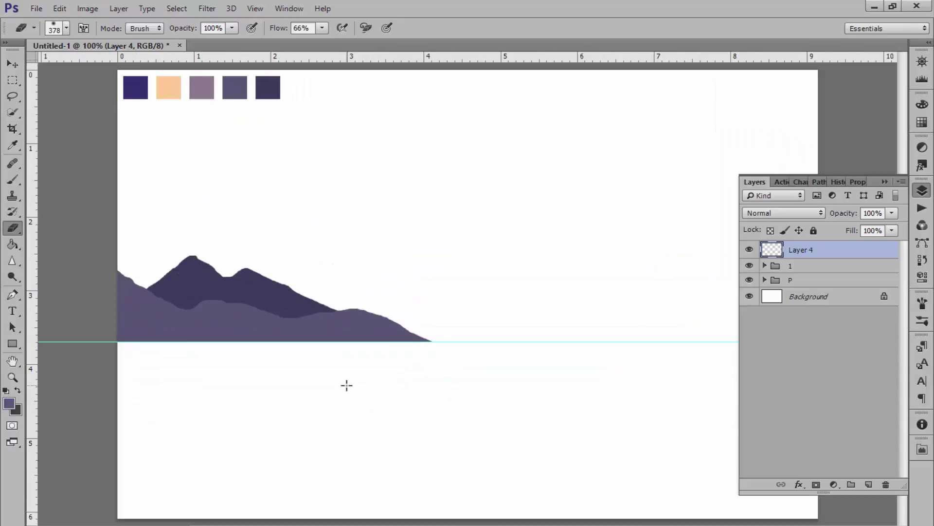
pyautogui.hotkey('ctrl', '-')
# Step: Add a guide at peak height and lasso a hill on the right edge
pyautogui.click(13, 96)
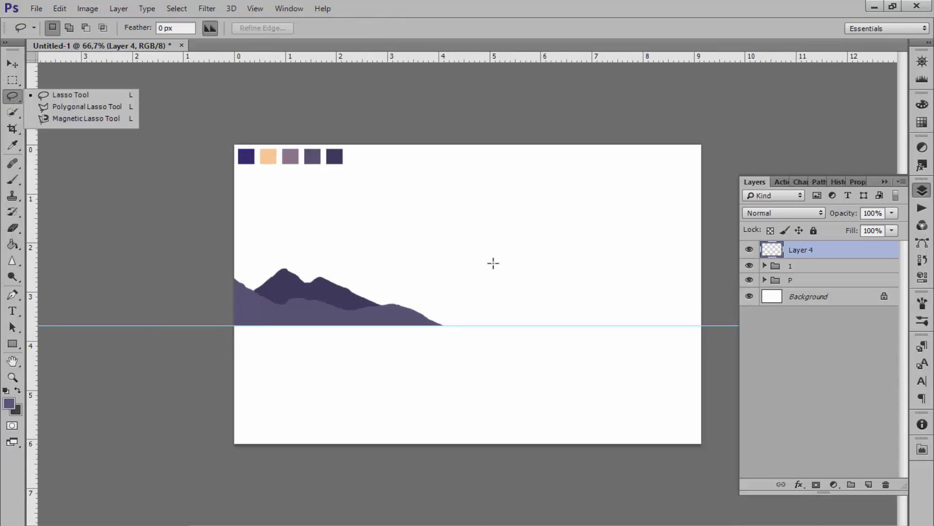
pyautogui.moveTo(456, 60); pyautogui.dragTo(446, 267)
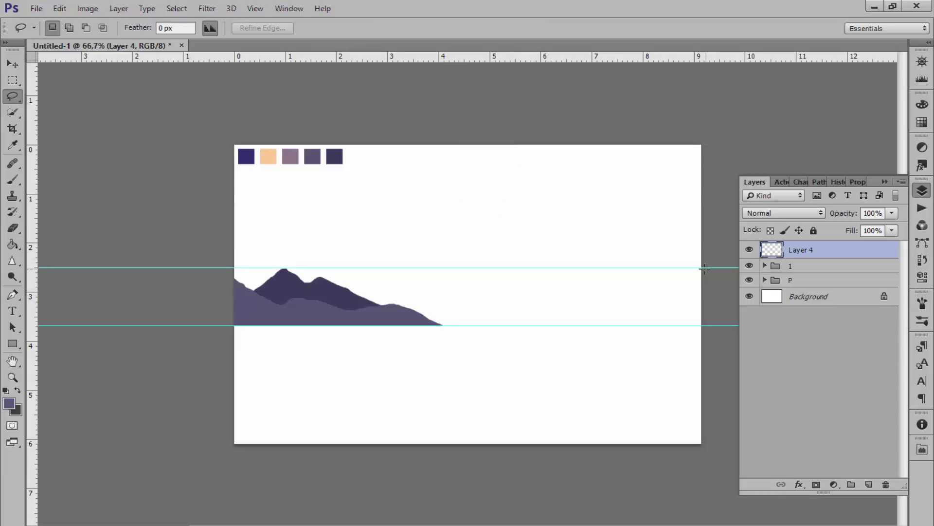
pyautogui.moveTo(696, 271)
pyautogui.mouseDown()
pyautogui.moveTo(679, 278)
pyautogui.moveTo(706, 269)
pyautogui.mouseUp()
pyautogui.moveTo(691, 278)
pyautogui.mouseDown()
pyautogui.moveTo(562, 321)
pyautogui.moveTo(611, 351)
pyautogui.moveTo(725, 323)
pyautogui.mouseUp()
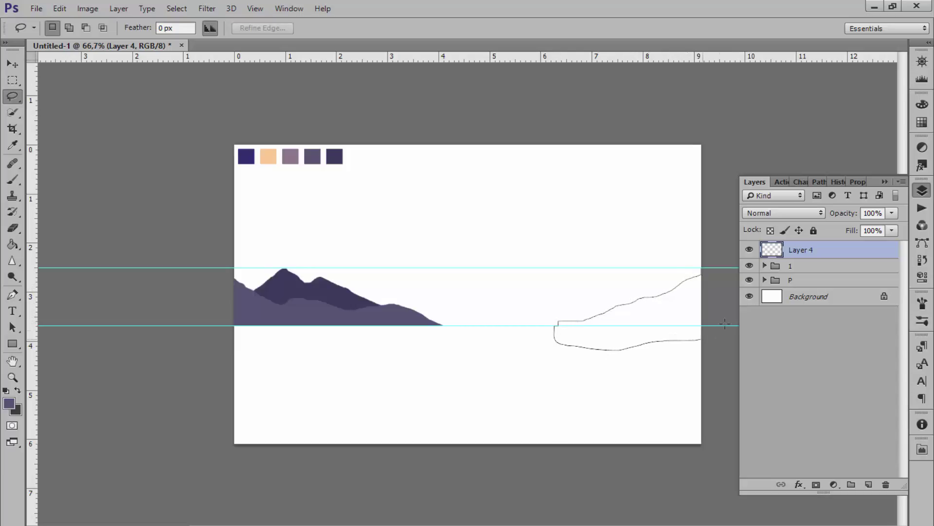
pyautogui.moveTo(699, 272); pyautogui.dragTo(700, 273)
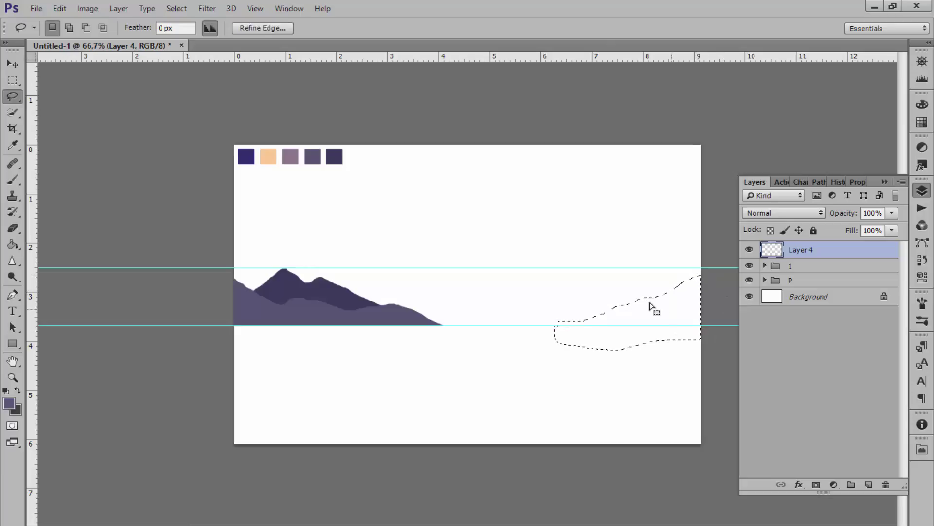
# Step: Fill the right hill with dark purple, deselect, and add a new layer
pyautogui.click(12, 243)
pyautogui.click(584, 331)
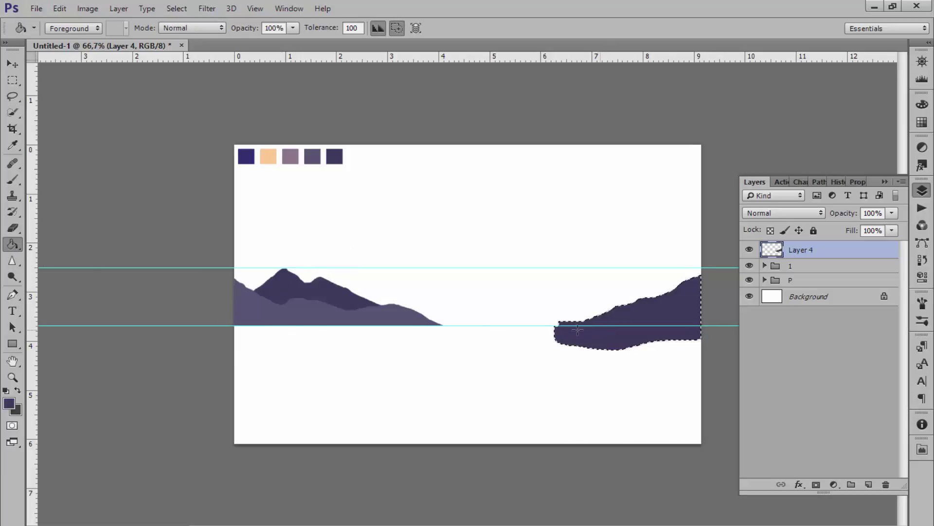
pyautogui.hotkey('ctrl', 'd')
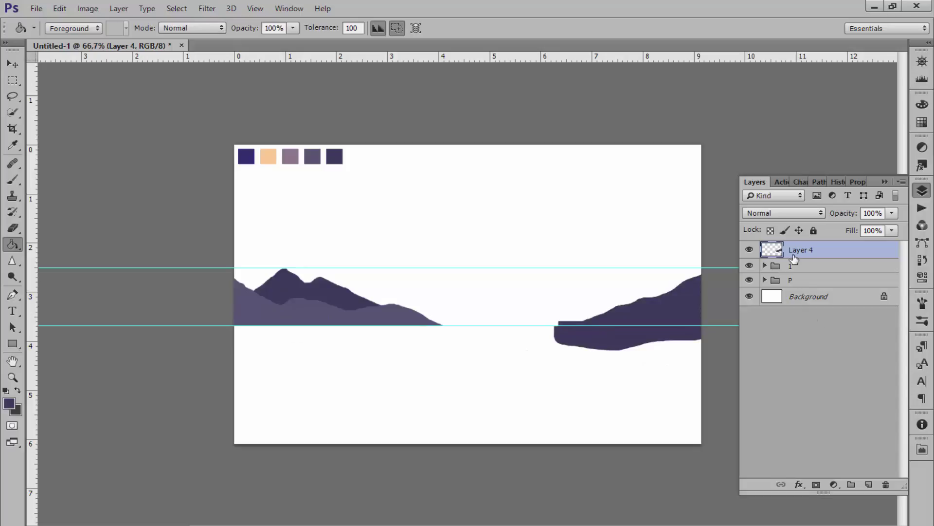
pyautogui.click(868, 484)
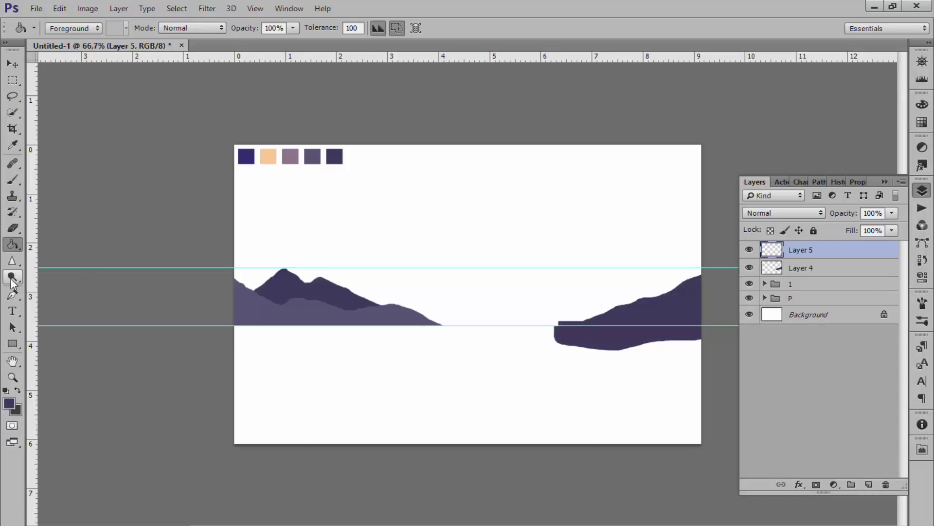
# Step: Lasso a jagged front mountain on the right and sample the lighter purple from the left mountain
pyautogui.click(12, 96)
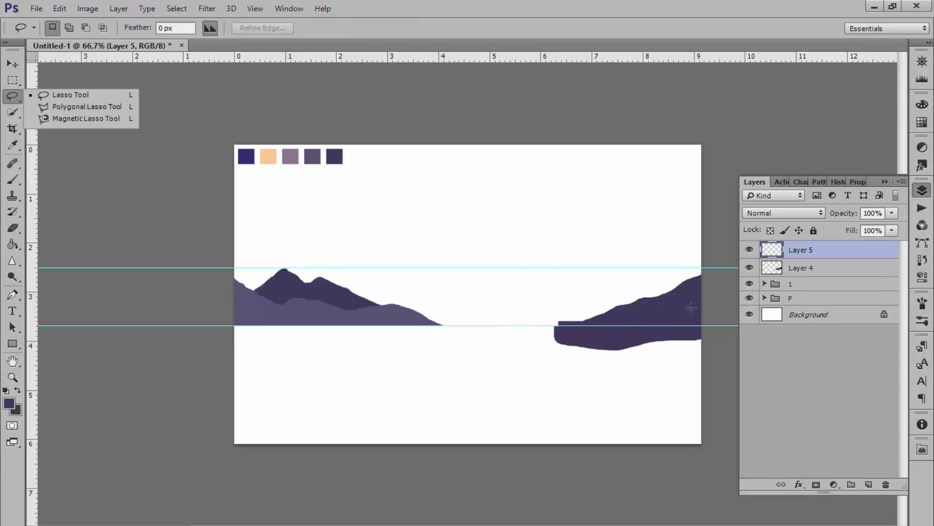
pyautogui.click(709, 325)
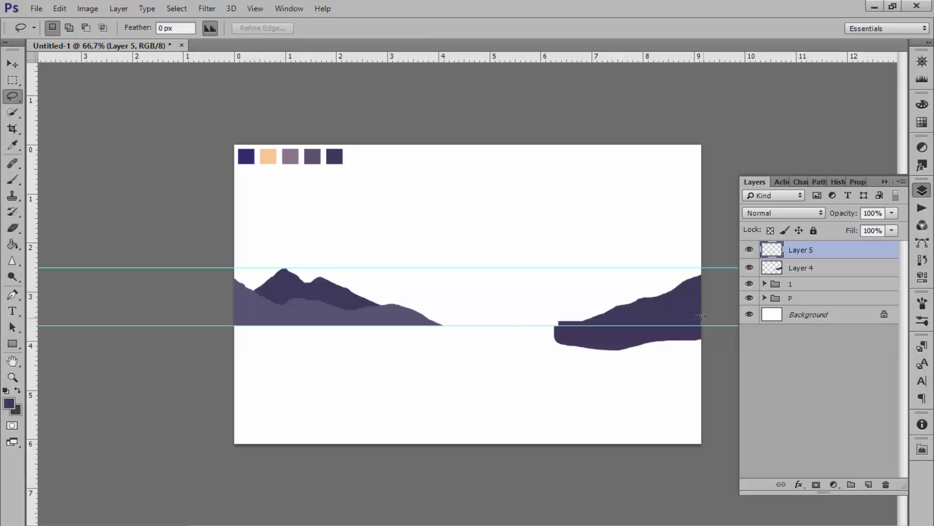
pyautogui.moveTo(681, 286)
pyautogui.mouseDown()
pyautogui.moveTo(667, 282)
pyautogui.moveTo(670, 295)
pyautogui.mouseUp()
pyautogui.moveTo(596, 308); pyautogui.dragTo(587, 317)
pyautogui.moveTo(624, 374); pyautogui.dragTo(703, 340)
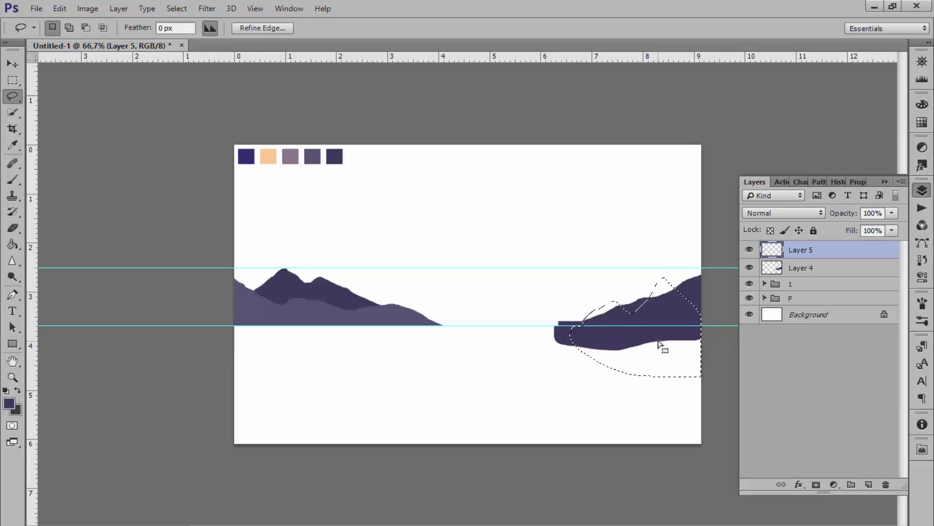
pyautogui.click(13, 244)
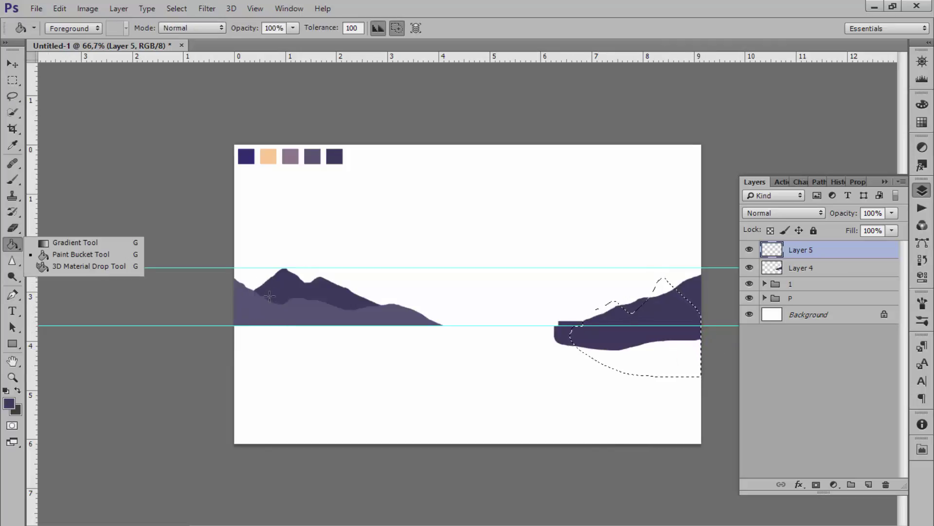
pyautogui.keyDown('alt'); pyautogui.click(264, 314); pyautogui.keyUp('alt')
# Step: Fill the front mountain selection with the lighter purple and deselect
pyautogui.click(643, 346)
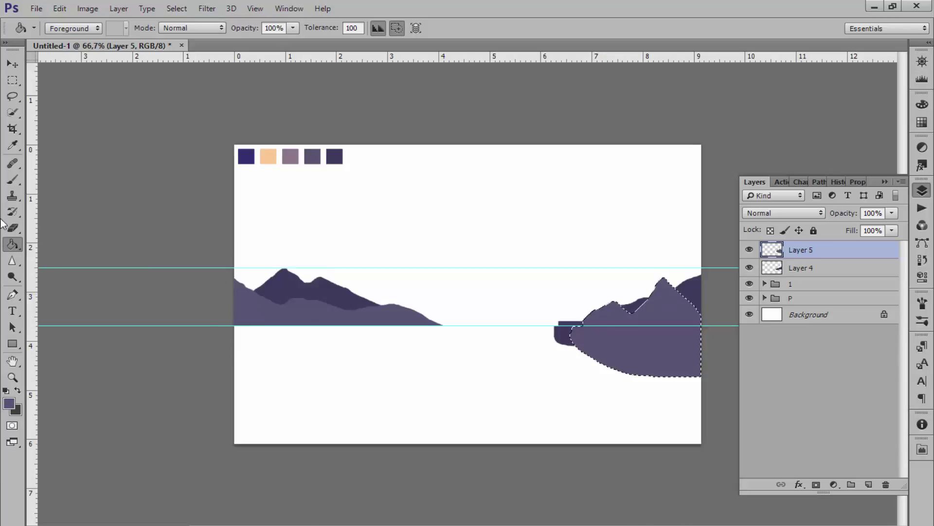
pyautogui.press('v')
pyautogui.hotkey('ctrl', 'd')
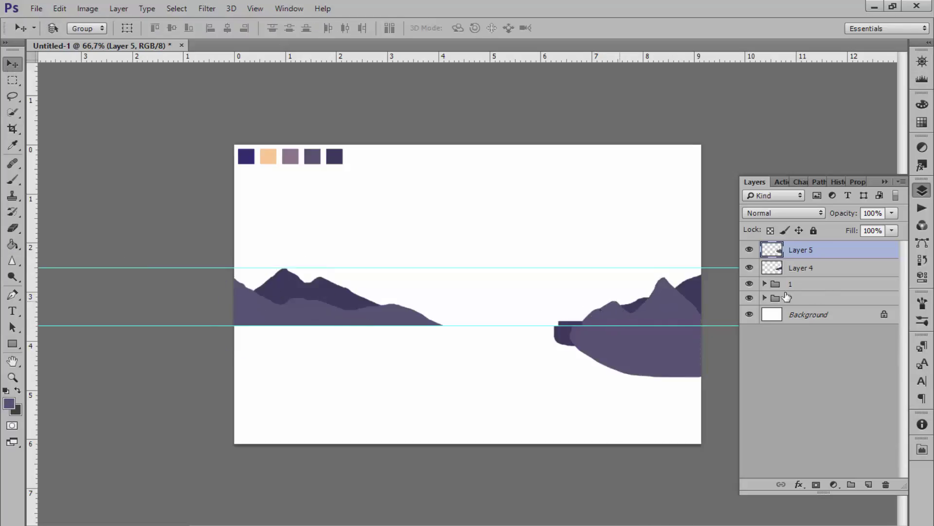
# Step: Erase everything below the waterline on Layer 5 and Layer 4 within a rectangular selection
pyautogui.click(12, 80)
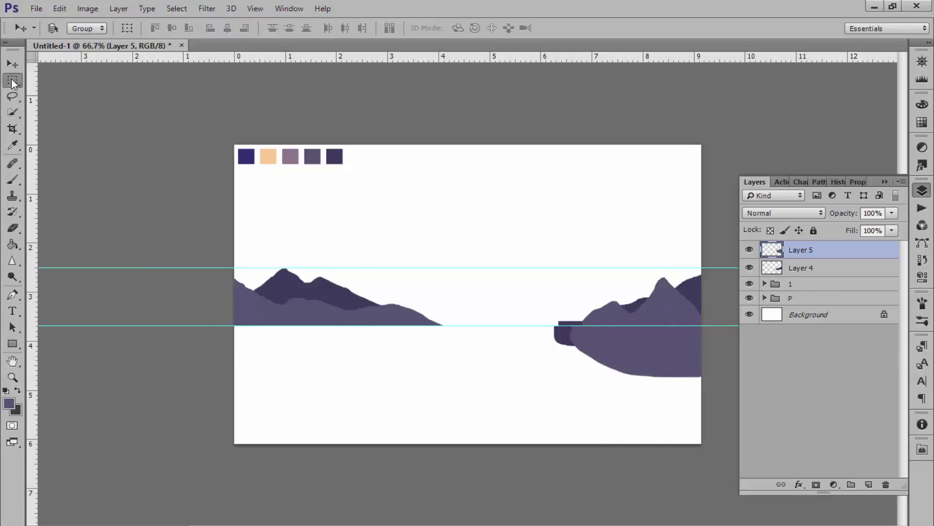
pyautogui.moveTo(541, 325); pyautogui.dragTo(756, 392)
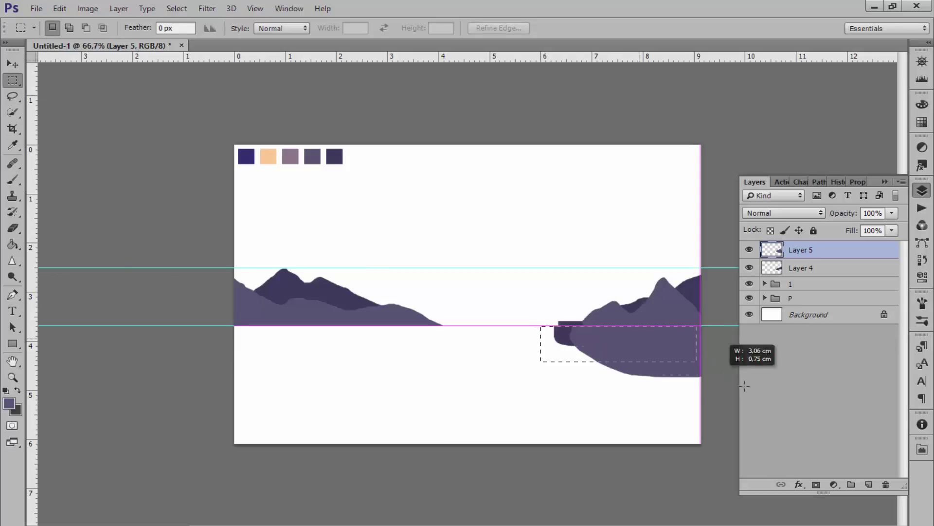
pyautogui.rightClick(12, 228)
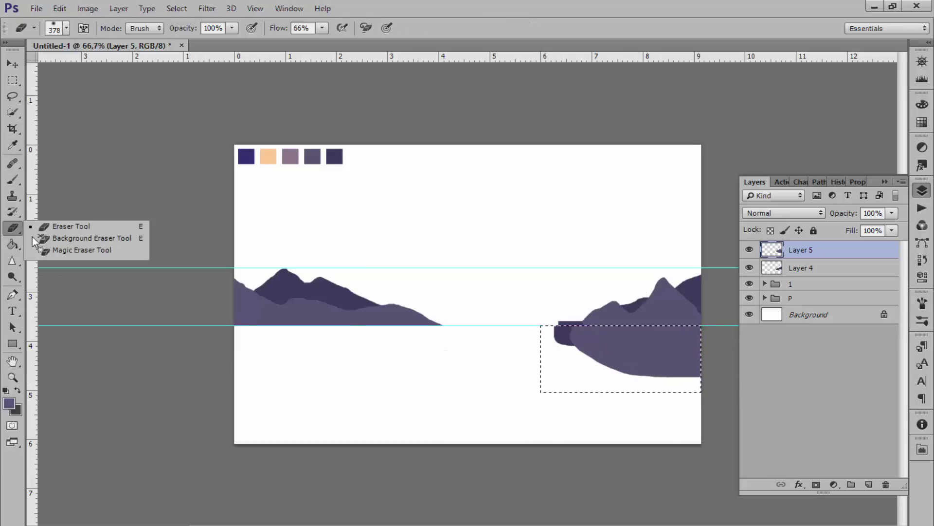
pyautogui.click(78, 223)
pyautogui.moveTo(629, 347)
pyautogui.mouseDown()
pyautogui.moveTo(652, 354)
pyautogui.moveTo(640, 337)
pyautogui.mouseUp()
pyautogui.click(793, 274)
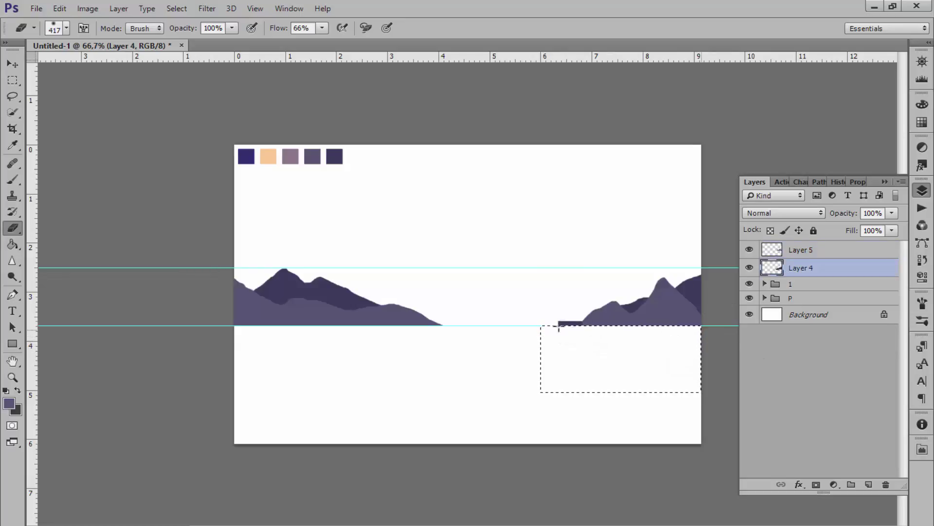
# Step: Softly erase the leftover dark ledge along the waterline
pyautogui.hotkey('ctrl', '+')
pyautogui.hotkey('ctrl', '+')
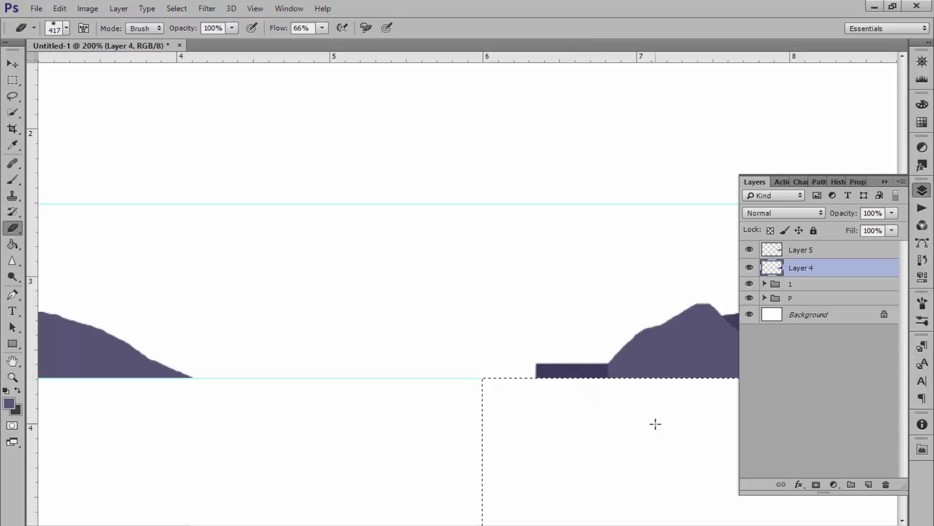
pyautogui.hotkey('ctrl', 'd')
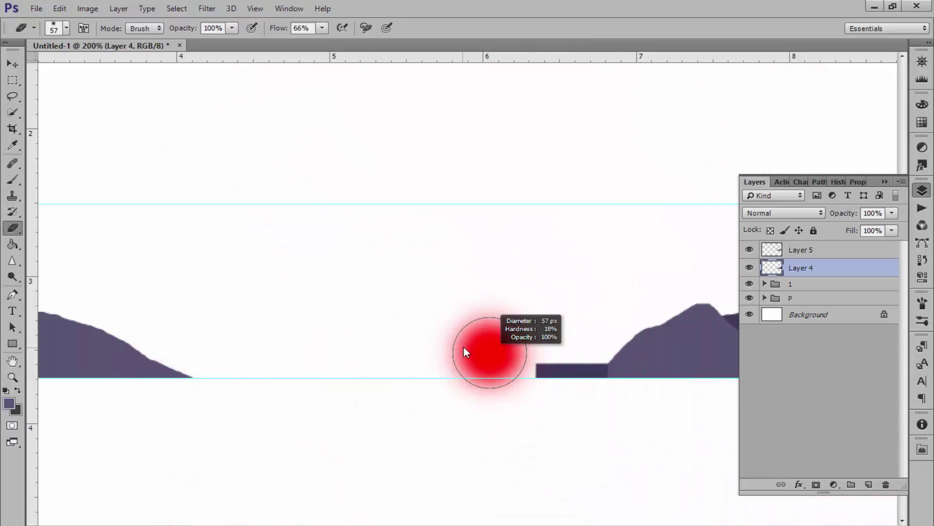
pyautogui.click(527, 346)
pyautogui.click(527, 346)
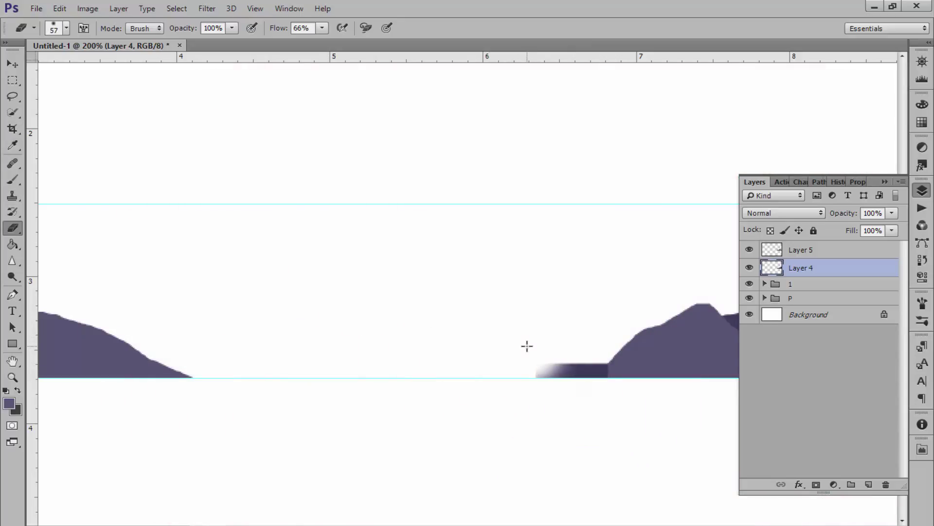
pyautogui.moveTo(527, 346)
pyautogui.mouseDown()
pyautogui.moveTo(545, 370)
pyautogui.moveTo(561, 359)
pyautogui.moveTo(579, 376)
pyautogui.moveTo(596, 371)
pyautogui.mouseUp()
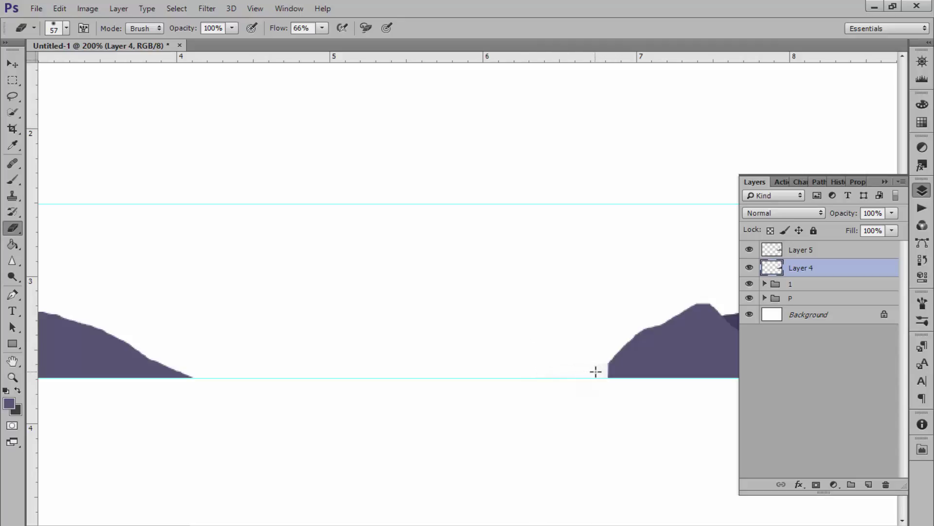
pyautogui.hotkey('ctrl', '-')
pyautogui.hotkey('ctrl', '-')
pyautogui.hotkey('ctrl', '-')
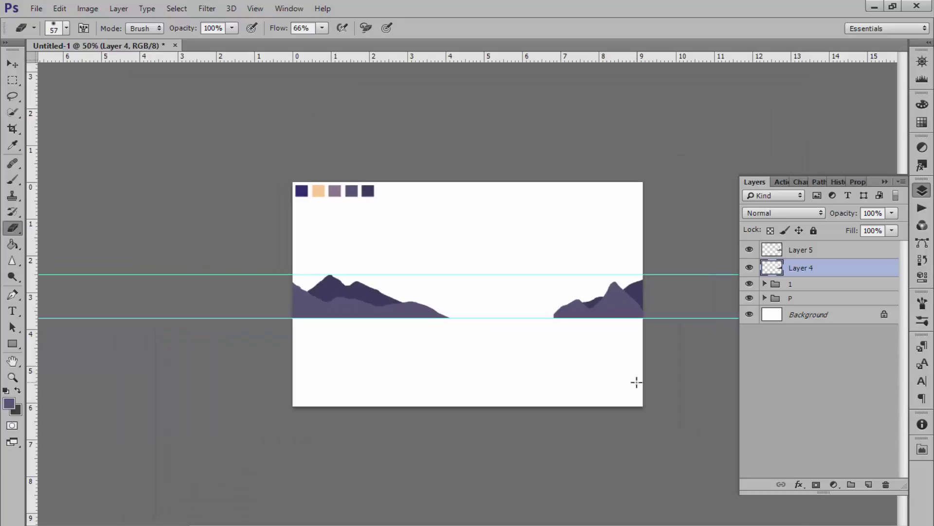
# Step: Group Layer 5 and Layer 4 into a group named 2
pyautogui.hotkey('ctrl', '+')
pyautogui.hotkey('ctrl', '+')
pyautogui.hotkey('ctrl', '-')
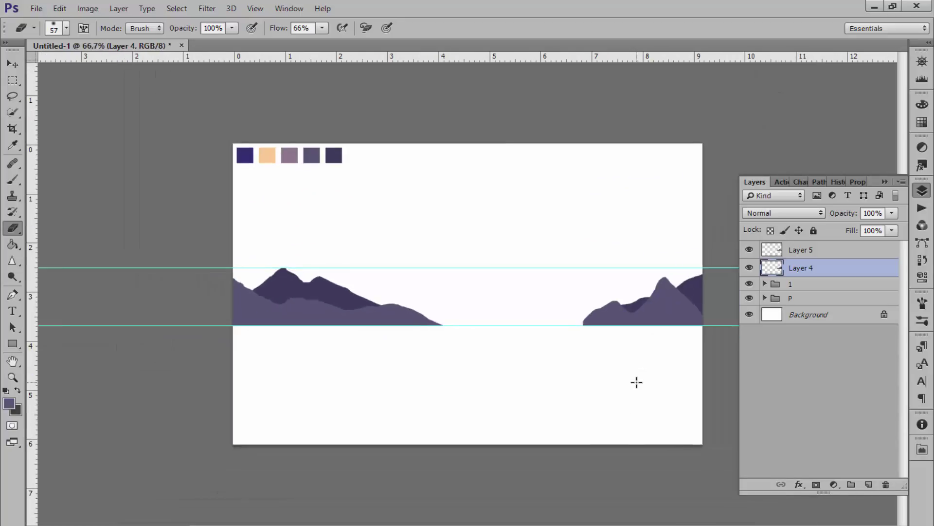
pyautogui.hotkey('ctrl', '+')
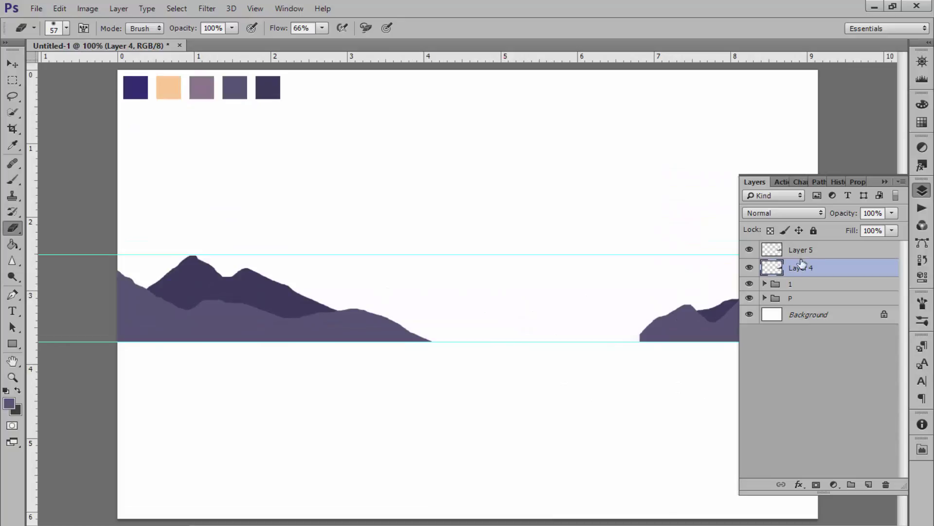
pyautogui.keyDown('shift'); pyautogui.click(810, 250); pyautogui.keyUp('shift')
pyautogui.hotkey('ctrl', 'g')
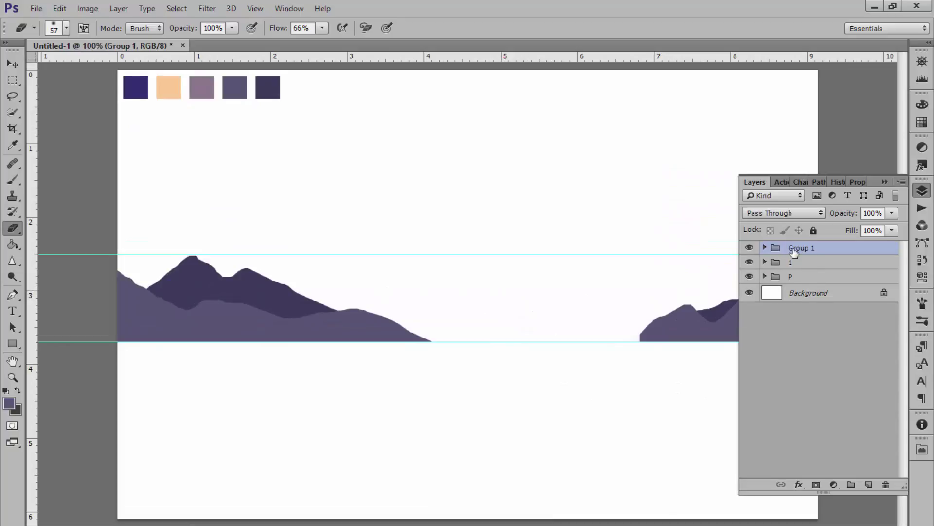
pyautogui.doubleClick(794, 250)
pyautogui.write('2')
pyautogui.press('Return')
# Step: Expand group 1 and toggle the dark mountain layer's visibility to check it
pyautogui.click(12, 64)
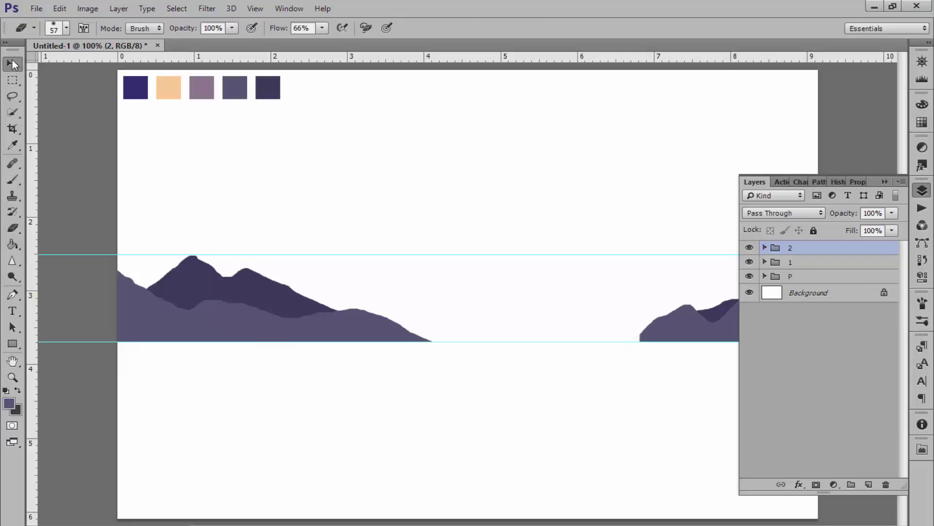
pyautogui.click(776, 263)
pyautogui.click(765, 262)
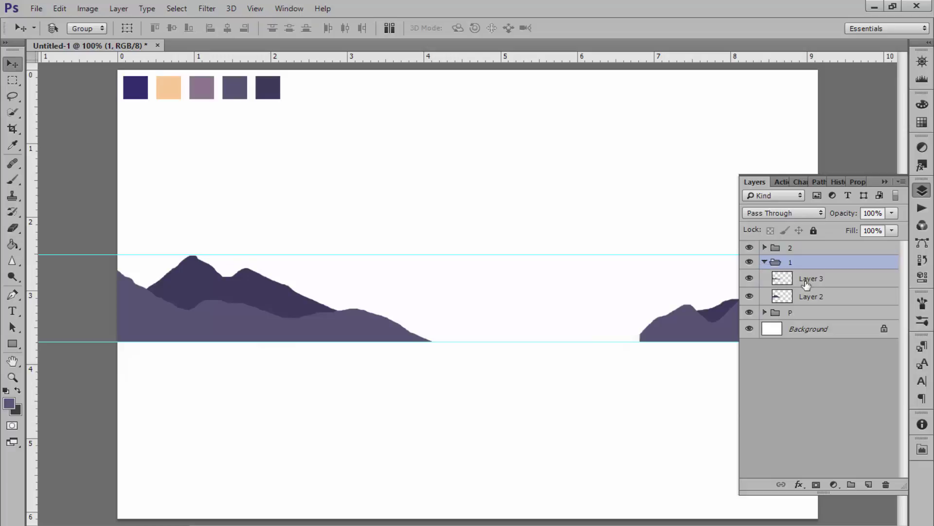
pyautogui.click(750, 296)
pyautogui.click(750, 296)
pyautogui.click(13, 98)
# Step: On Layer 2, fill a lassoed right face of the left peak with mauve, then collapse group 1
pyautogui.click(778, 295)
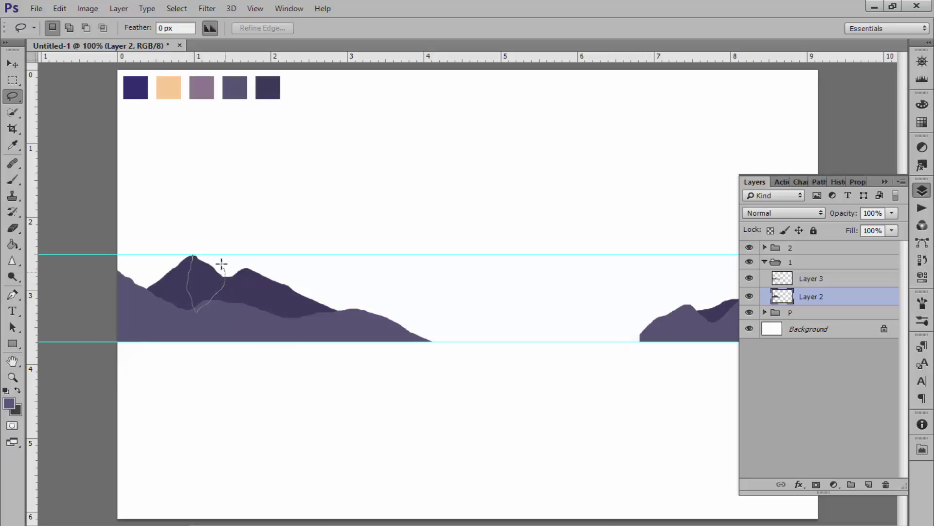
pyautogui.moveTo(192, 252); pyautogui.dragTo(192, 252)
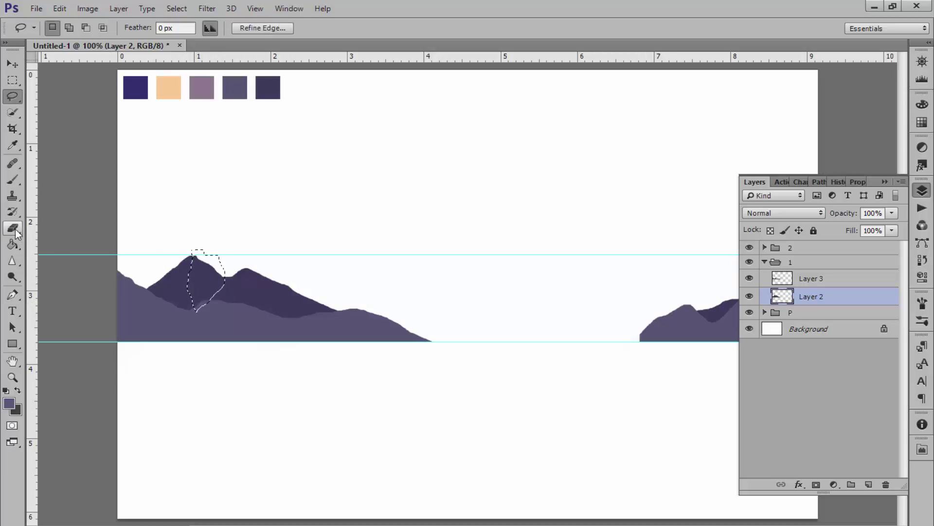
pyautogui.click(13, 245)
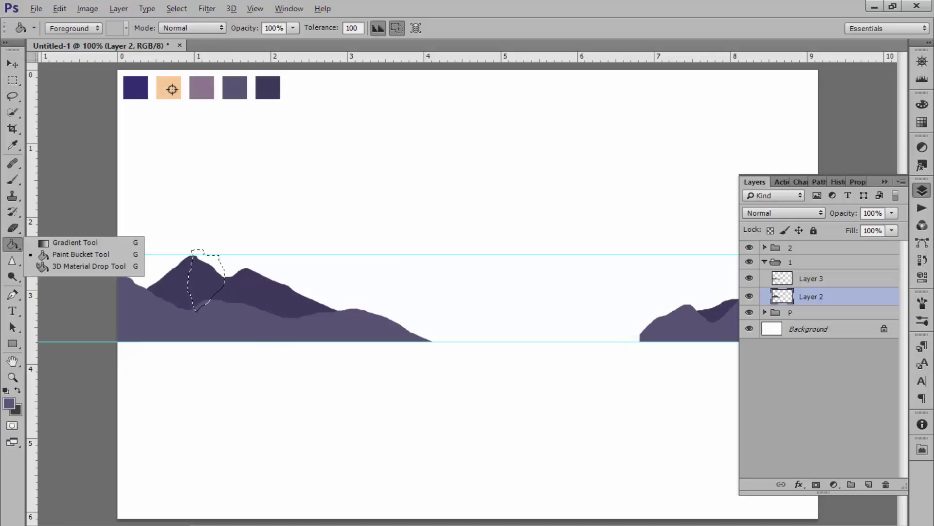
pyautogui.keyDown('alt'); pyautogui.click(202, 88); pyautogui.keyUp('alt')
pyautogui.click(204, 274)
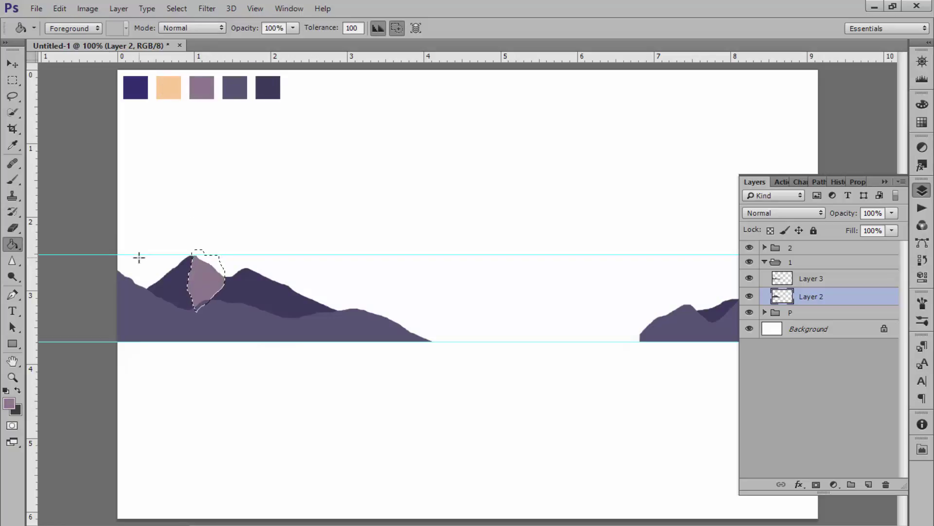
pyautogui.hotkey('ctrl', 'd')
pyautogui.click(764, 262)
pyautogui.hotkey('ctrl', '-')
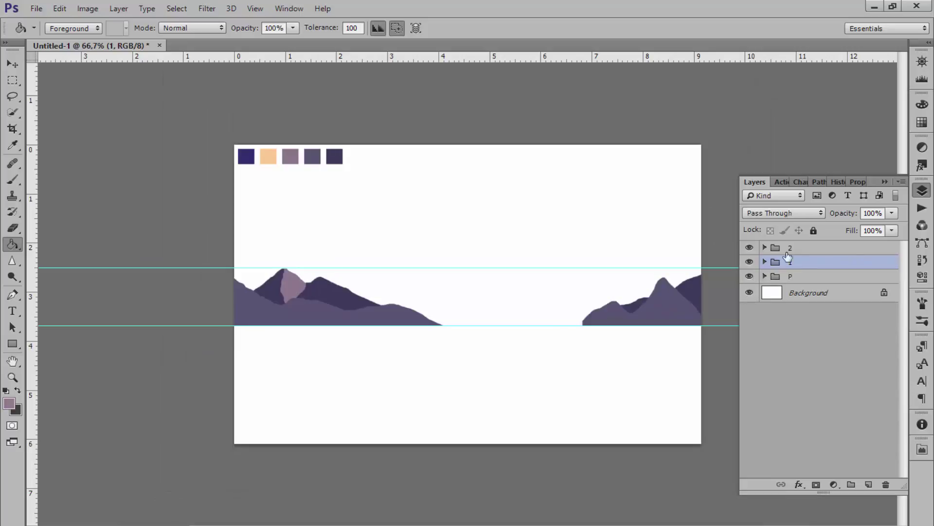
# Step: Expand group 2, check Layer 4's contents by toggling it, and zoom to the right-hand mountains
pyautogui.click(760, 248)
pyautogui.click(764, 248)
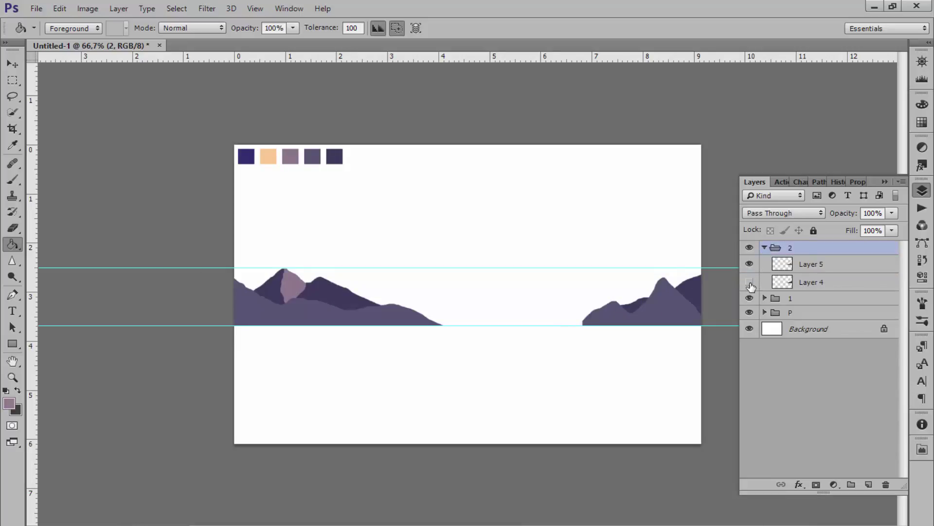
pyautogui.click(750, 282)
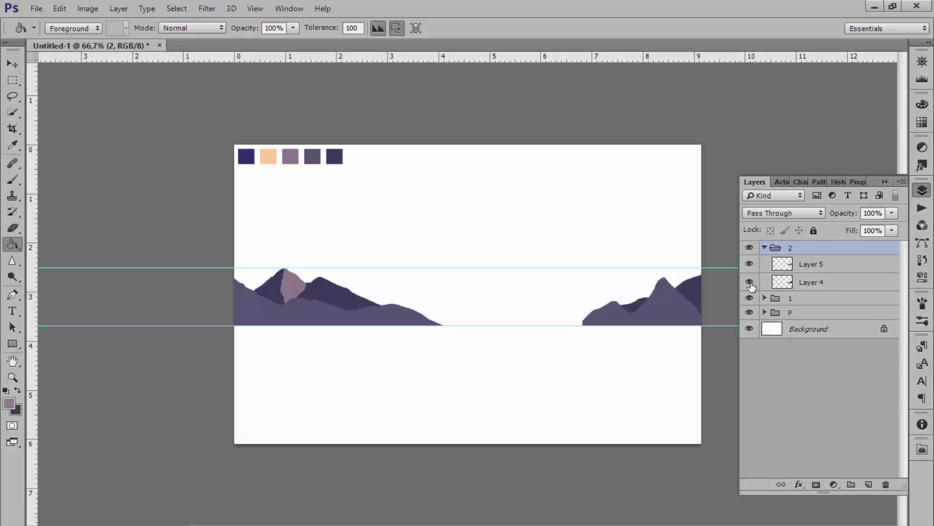
pyautogui.click(754, 282)
pyautogui.hotkey('ctrl', '+')
pyautogui.hotkey('ctrl', '+')
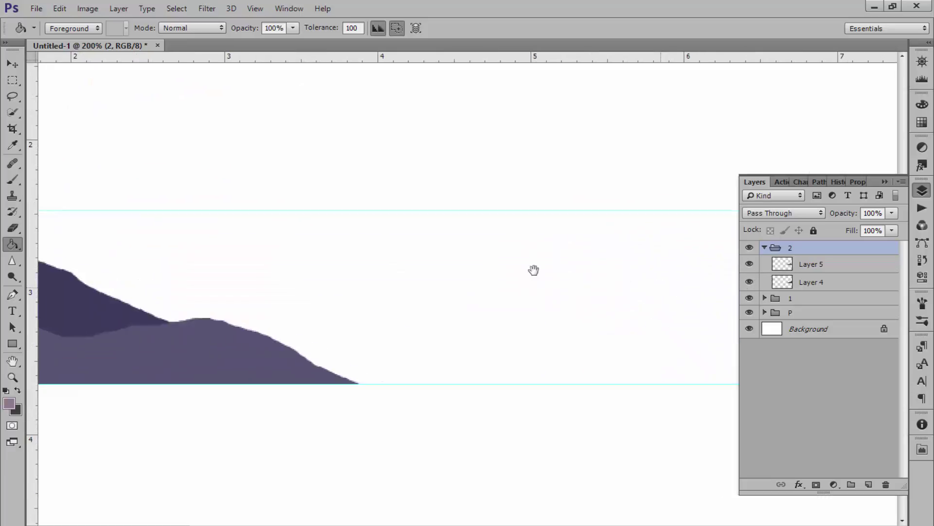
pyautogui.moveTo(534, 269); pyautogui.dragTo(3, 195)
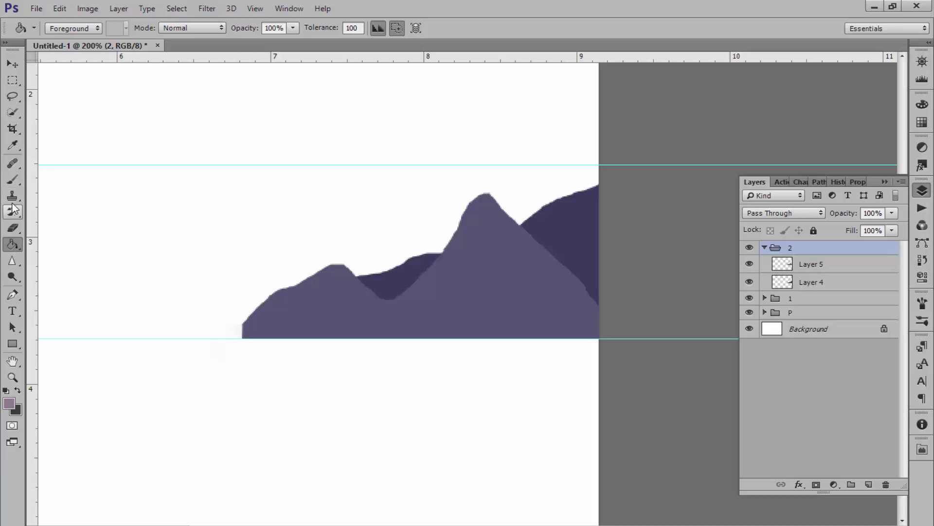
# Step: On Layer 4, lasso a patch beside the right-hand back peak for a Paint Bucket fill
pyautogui.click(13, 96)
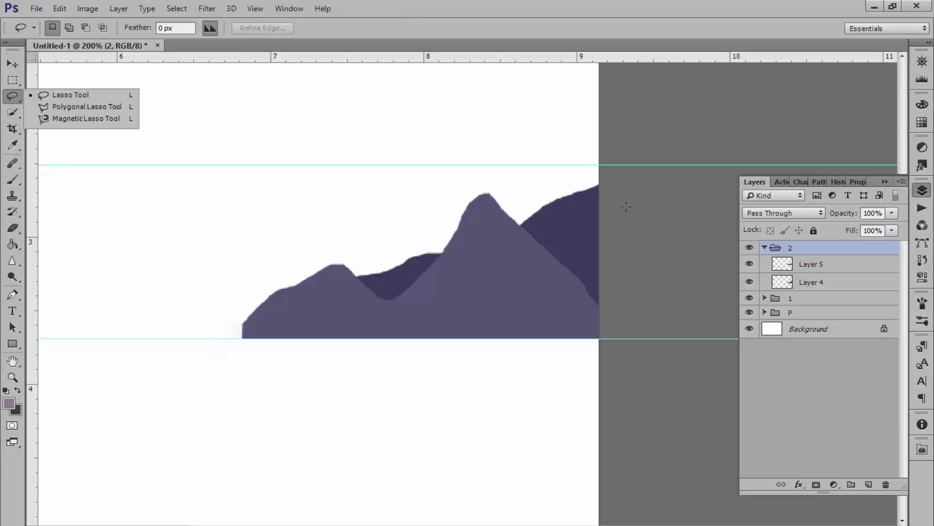
pyautogui.click(827, 282)
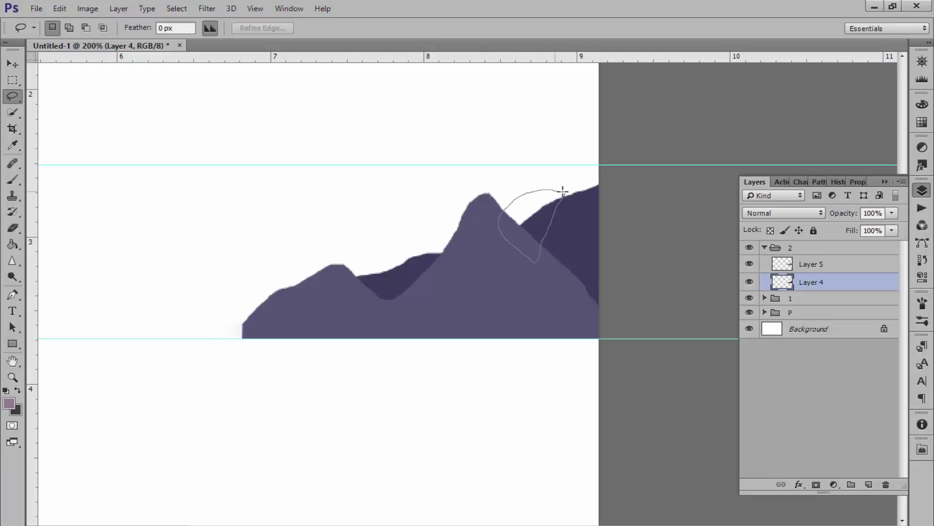
pyautogui.moveTo(563, 192); pyautogui.dragTo(564, 192)
pyautogui.click(13, 244)
pyautogui.click(59, 250)
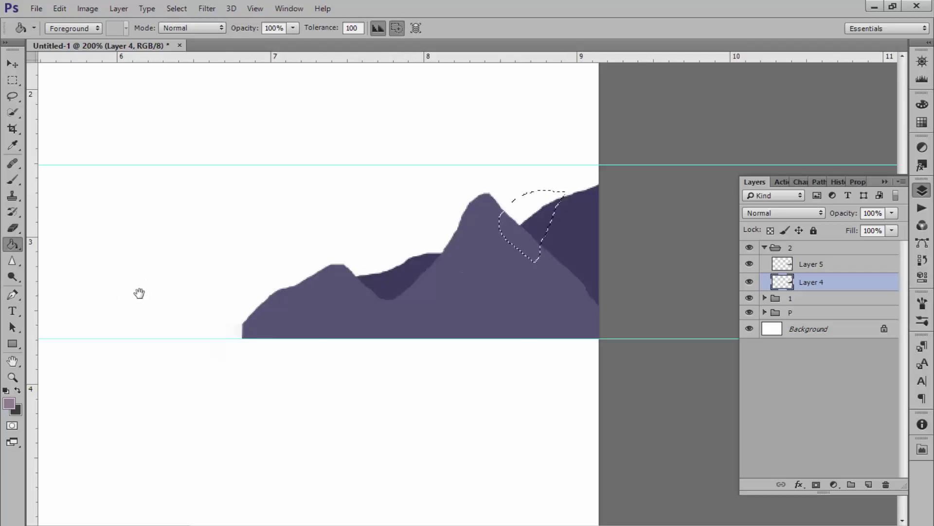
pyautogui.moveTo(139, 293); pyautogui.dragTo(215, 290)
pyautogui.hotkey('ctrl', '-')
pyautogui.hotkey('ctrl', '-')
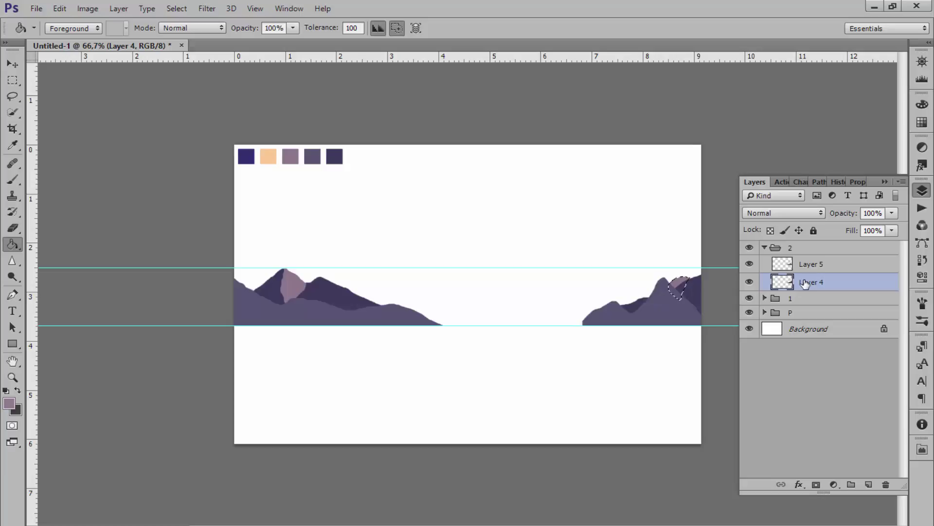
pyautogui.hotkey('ctrl', '+')
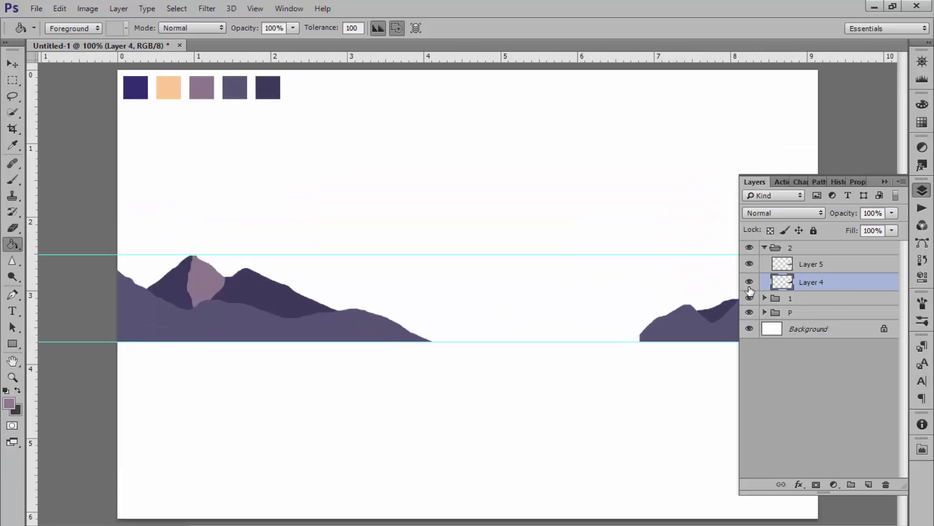
pyautogui.hotkey('ctrl', '-')
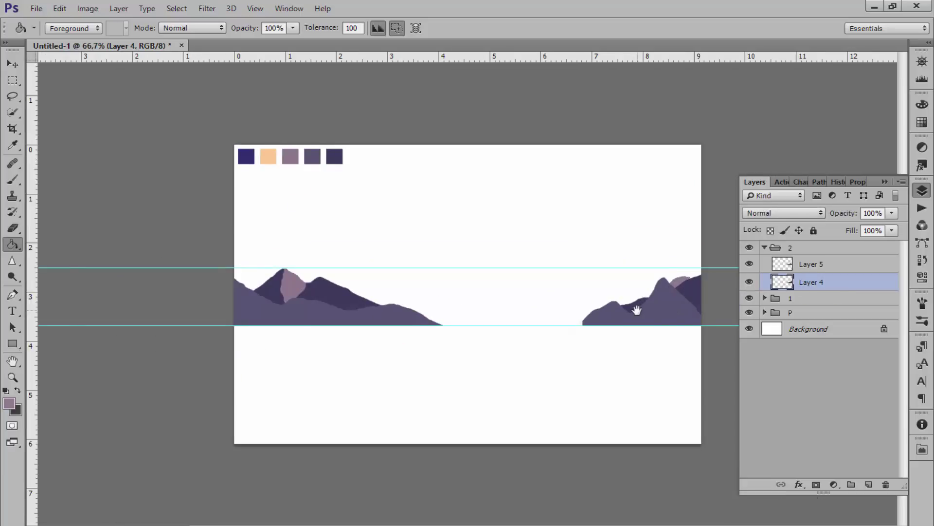
pyautogui.hotkey('ctrl', '+')
pyautogui.hotkey('ctrl', '+')
pyautogui.moveTo(619, 309); pyautogui.dragTo(354, 302)
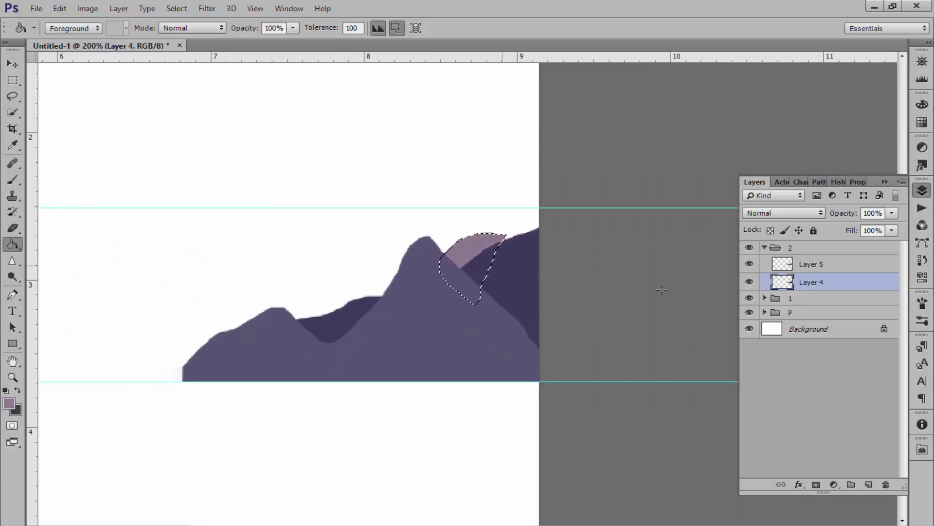
# Step: Fill the patch on a new Layer 6 and trial clipping it to Layers 4 and 5
pyautogui.click(869, 485)
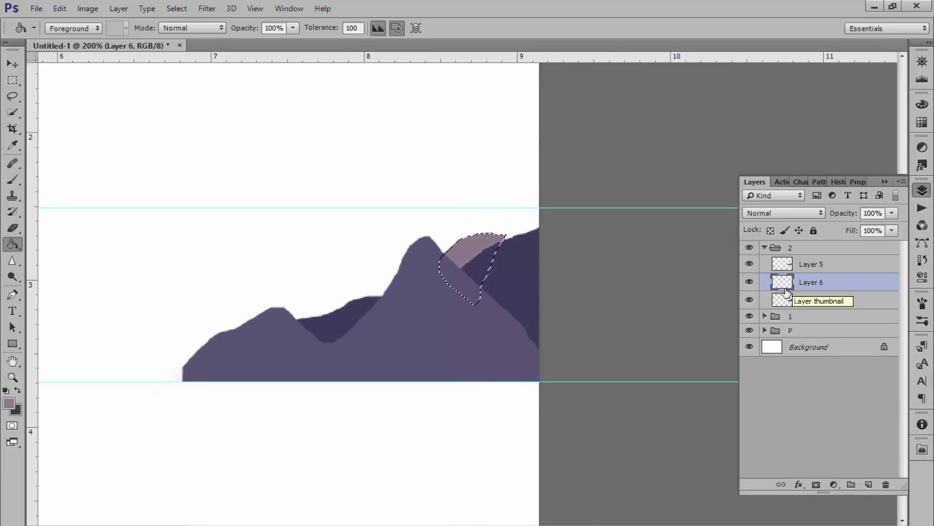
pyautogui.click(469, 258)
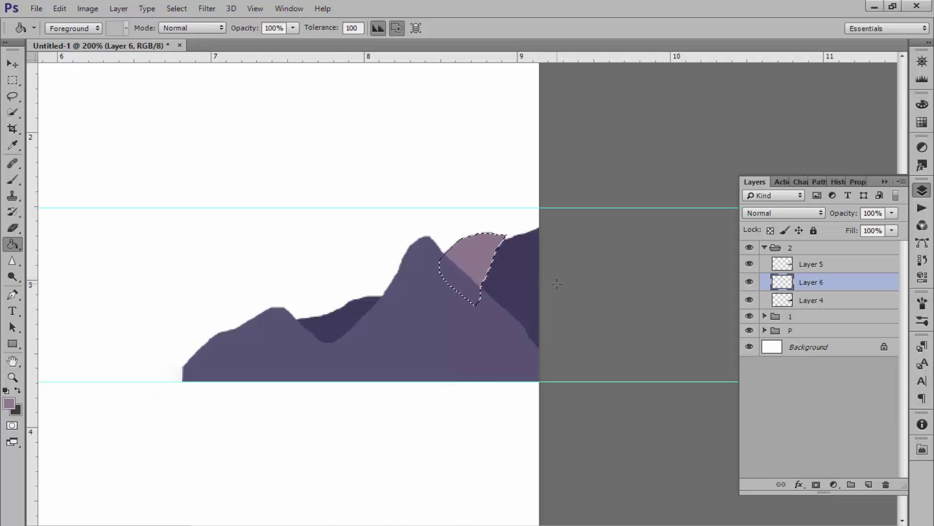
pyautogui.hotkey('ctrl', 'd')
pyautogui.rightClick(816, 286)
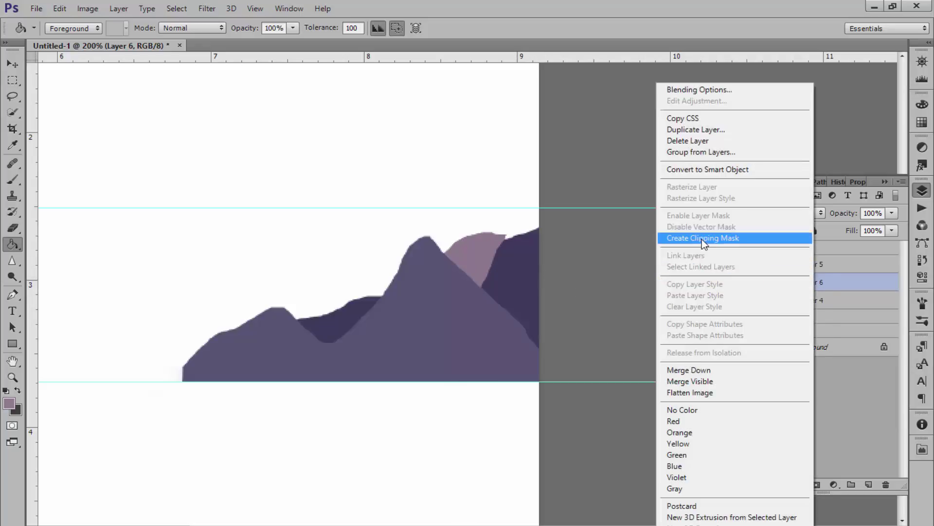
pyautogui.click(700, 237)
pyautogui.moveTo(832, 288); pyautogui.dragTo(827, 265)
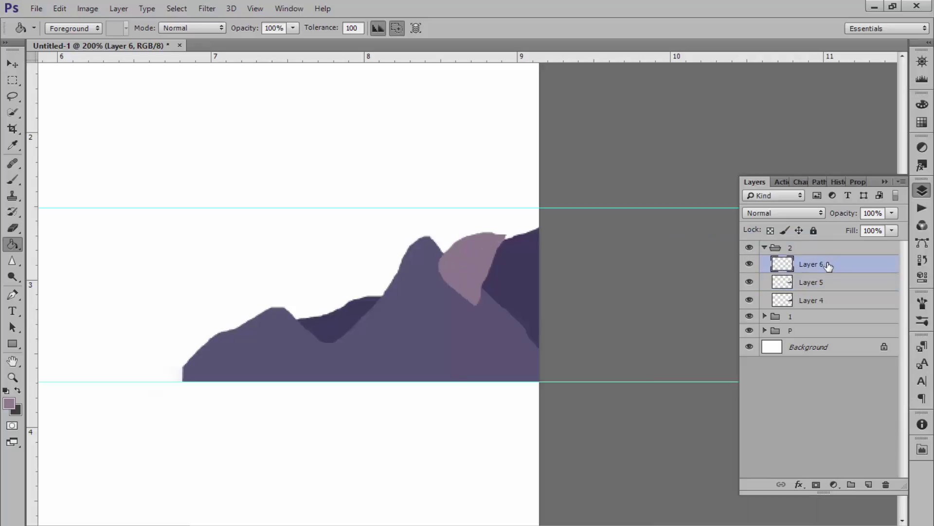
pyautogui.rightClick(828, 264)
pyautogui.click(741, 239)
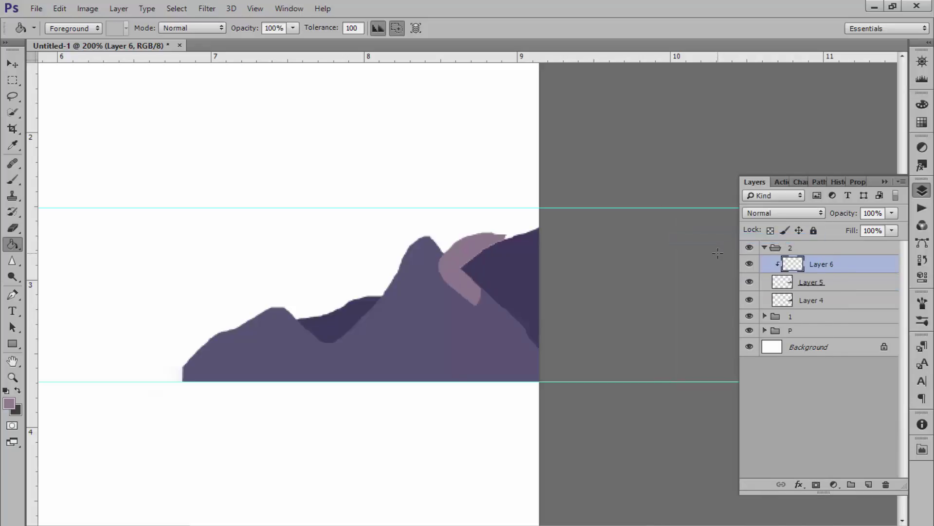
pyautogui.hotkey('ctrl', 'z')
pyautogui.moveTo(792, 266); pyautogui.dragTo(796, 287)
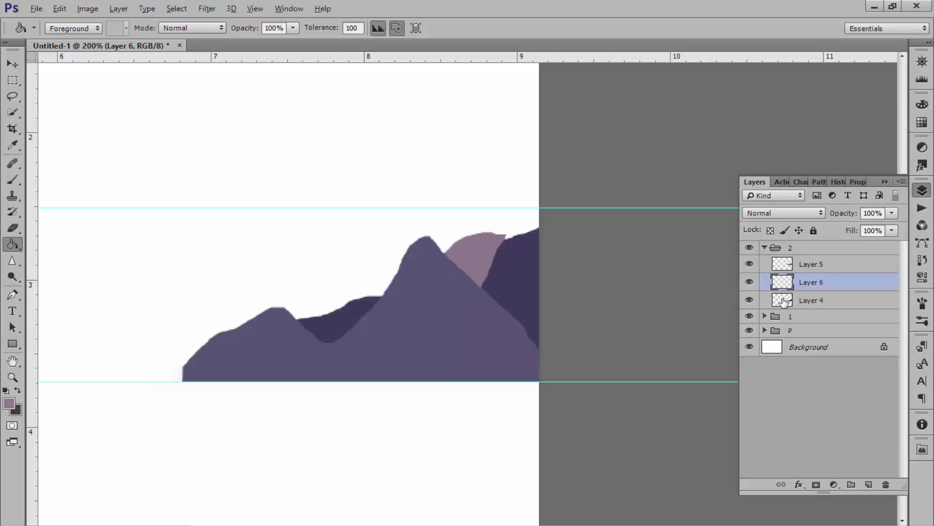
# Step: Merge Layer 6 down into Layer 4 and delete the light-purple patch
pyautogui.keyDown('ctrl'); pyautogui.click(782, 301); pyautogui.keyUp('ctrl')
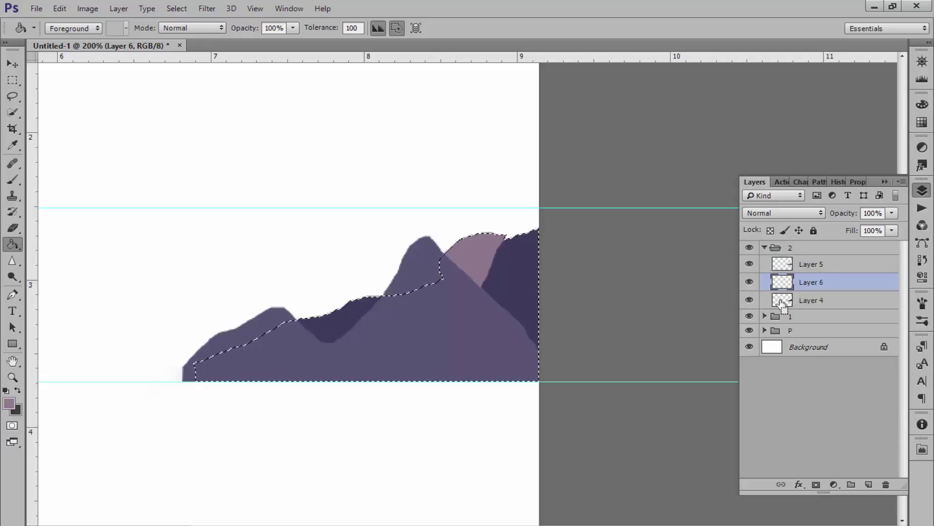
pyautogui.hotkey('ctrl', 'd')
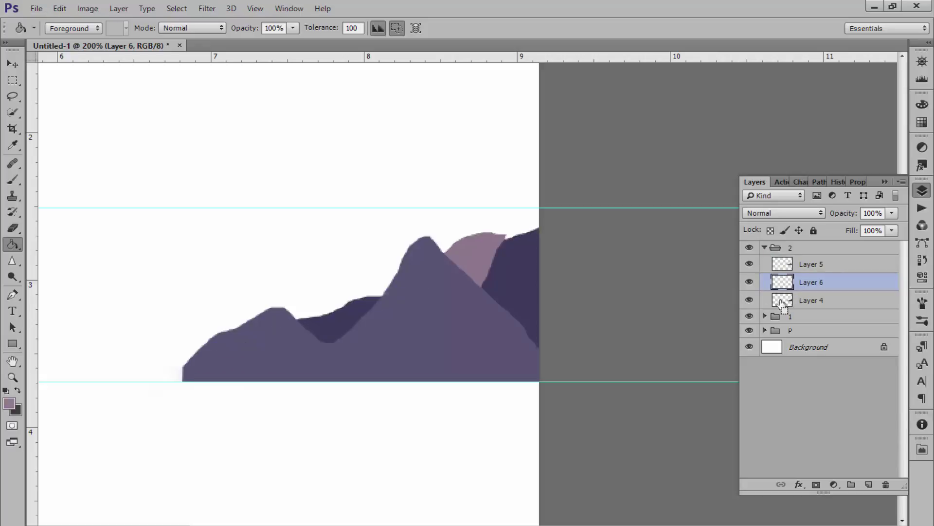
pyautogui.keyDown('ctrl'); pyautogui.click(781, 304); pyautogui.keyUp('ctrl')
pyautogui.hotkey('ctrl', 'e')
pyautogui.press('Delete')
pyautogui.hotkey('ctrl', 'd')
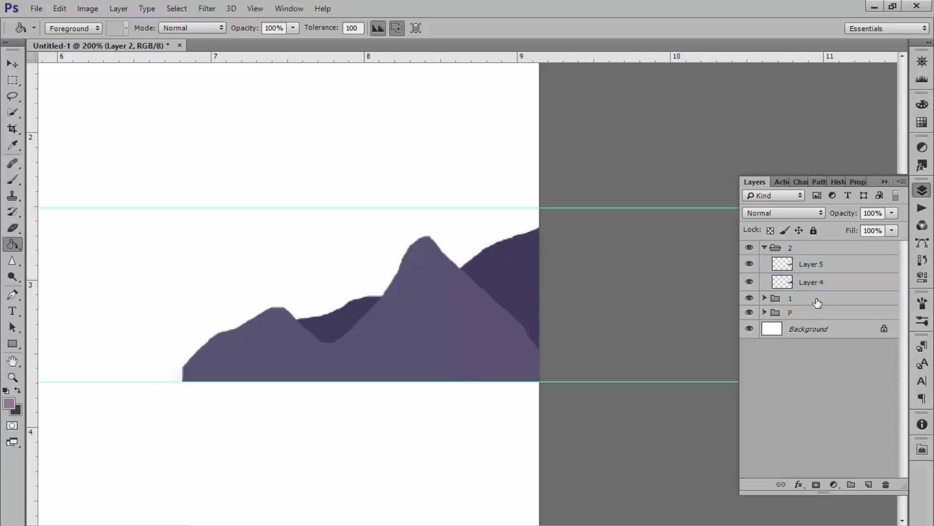
# Step: On a new layer above Layer 4, lasso a facet along the right peak's ridge and fill it mauve
pyautogui.click(823, 284)
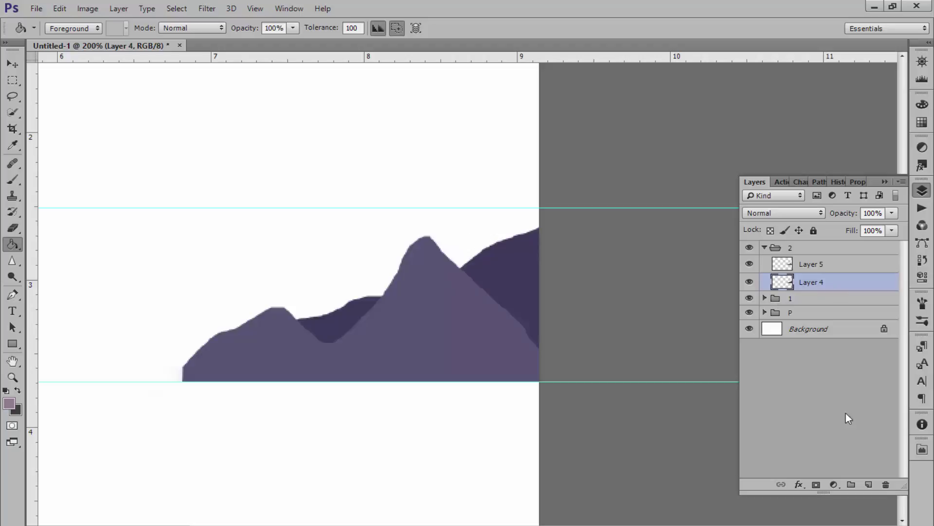
pyautogui.click(869, 484)
pyautogui.click(13, 96)
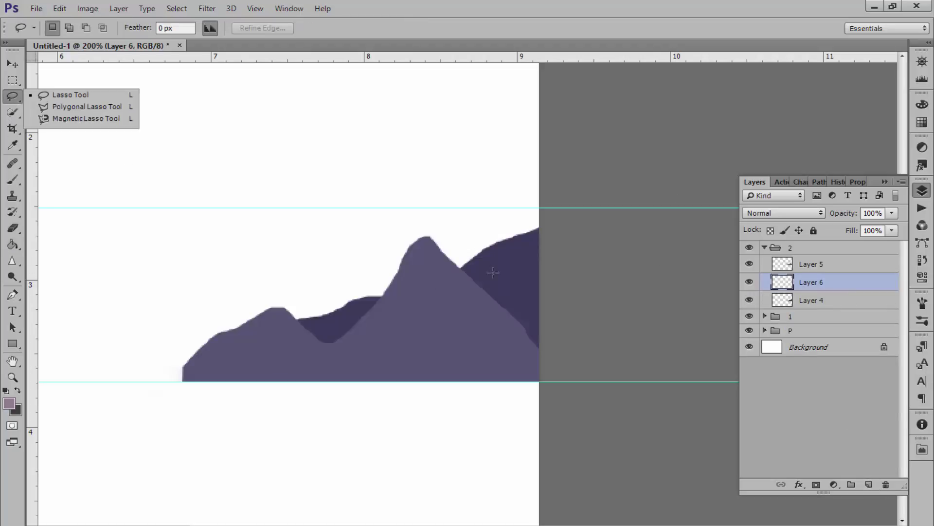
pyautogui.moveTo(501, 239)
pyautogui.mouseDown()
pyautogui.moveTo(495, 254)
pyautogui.moveTo(498, 239)
pyautogui.mouseUp()
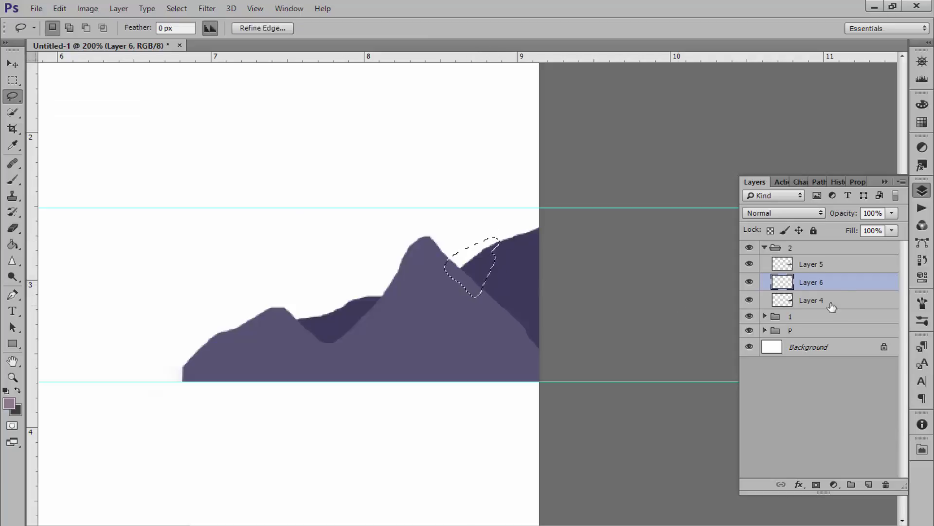
pyautogui.click(12, 244)
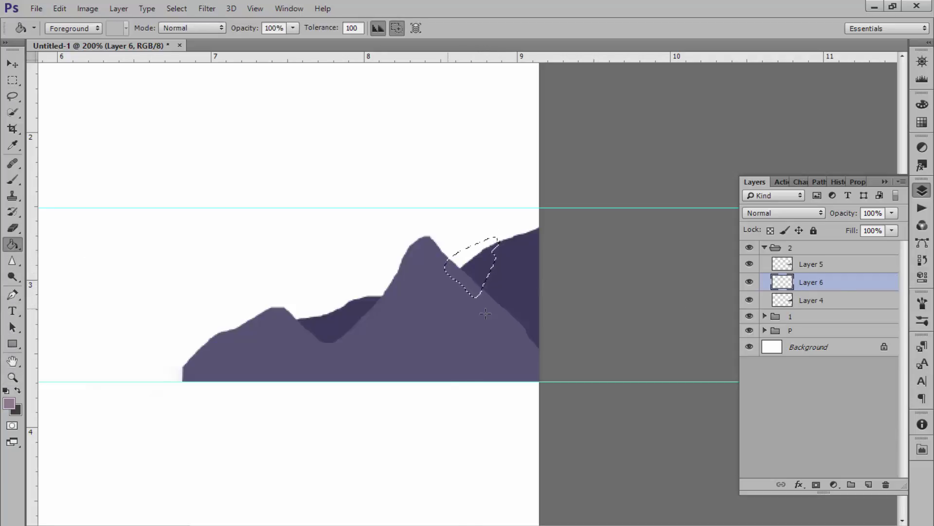
pyautogui.click(482, 263)
pyautogui.hotkey('ctrl', 'd')
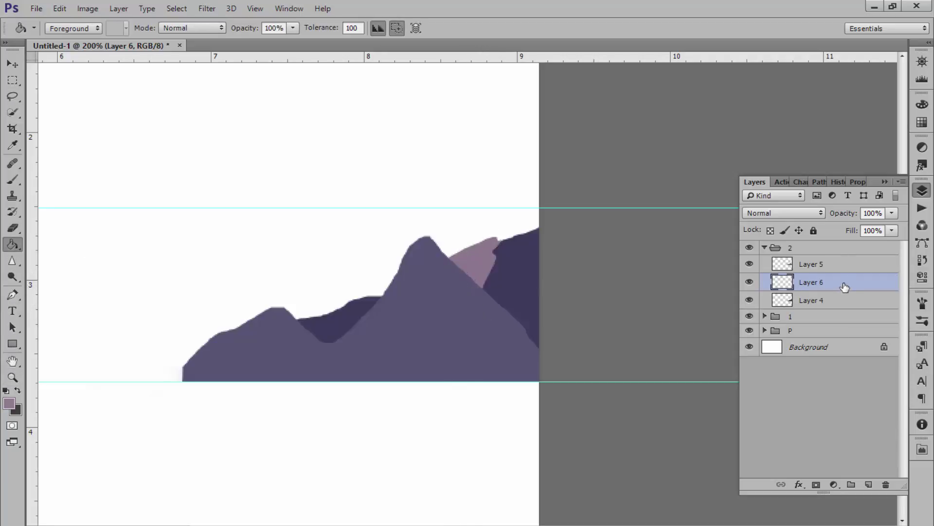
# Step: Clip the facet layer to the back mountain on Layer 4 and add a new Layer 7
pyautogui.rightClick(845, 287)
pyautogui.click(710, 239)
pyautogui.moveTo(707, 240); pyautogui.dragTo(505, 244)
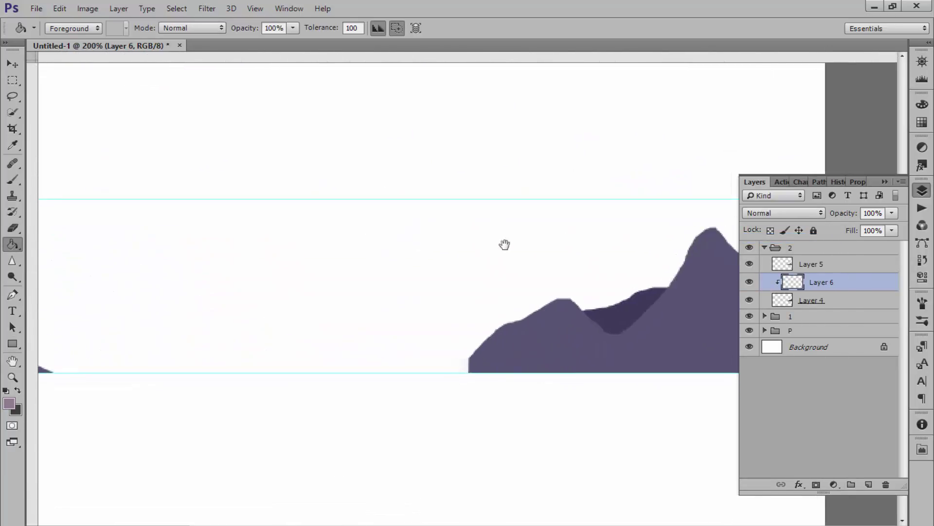
pyautogui.click(869, 485)
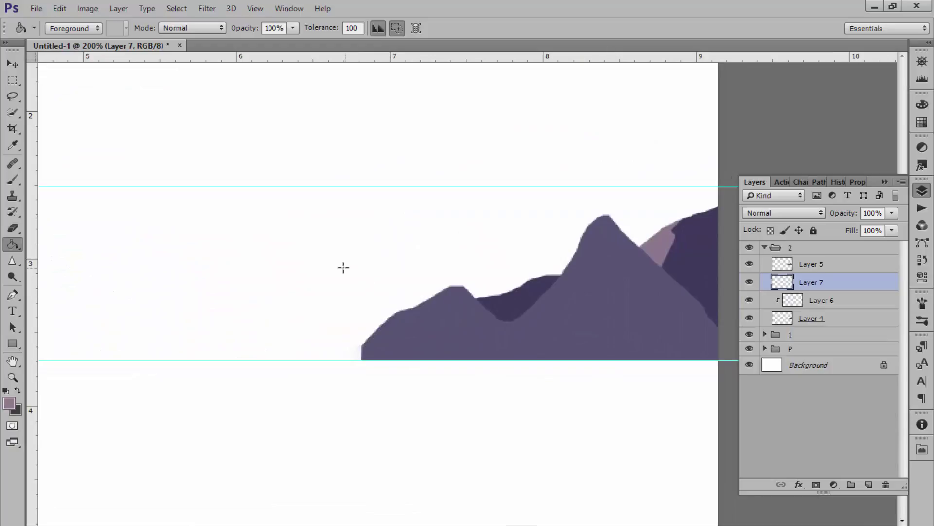
# Step: On Layer 7, lasso a lower ridge of the right-hand mountains and fill it mauve
pyautogui.click(13, 97)
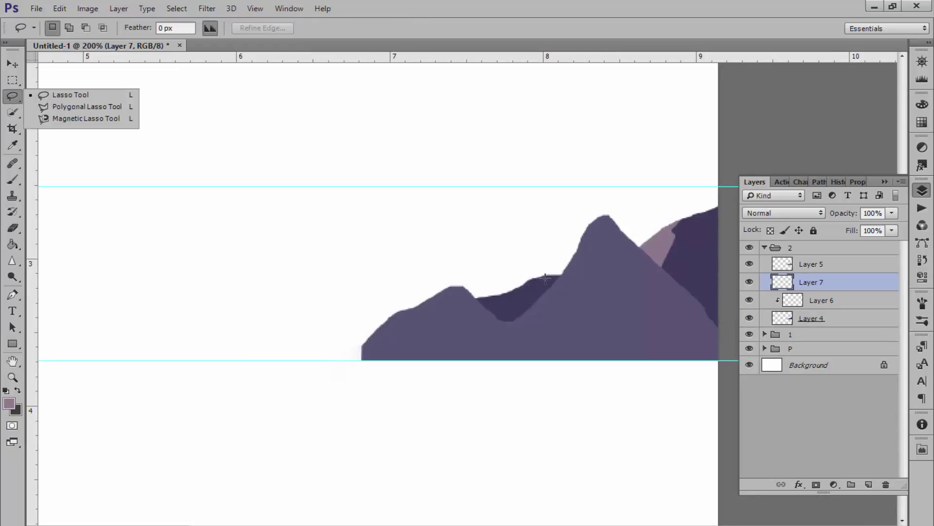
pyautogui.click(538, 276)
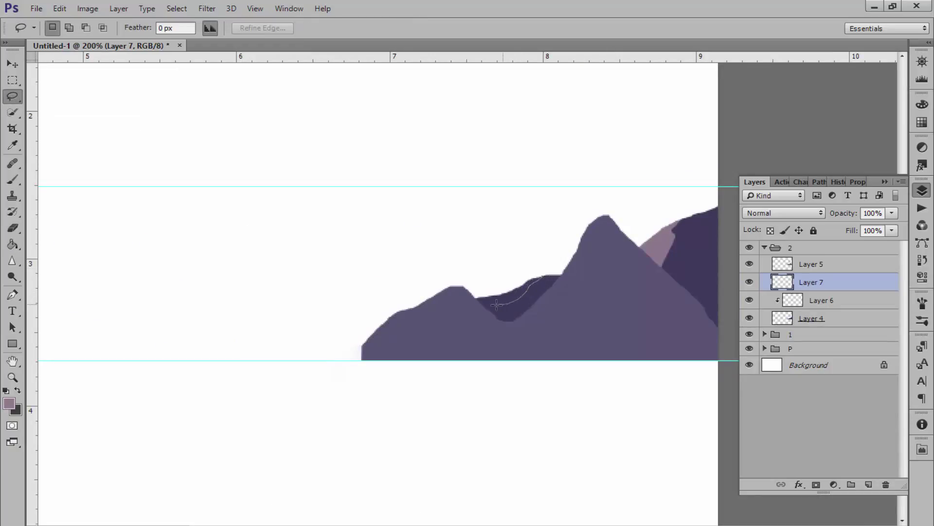
pyautogui.moveTo(452, 307); pyautogui.dragTo(536, 265)
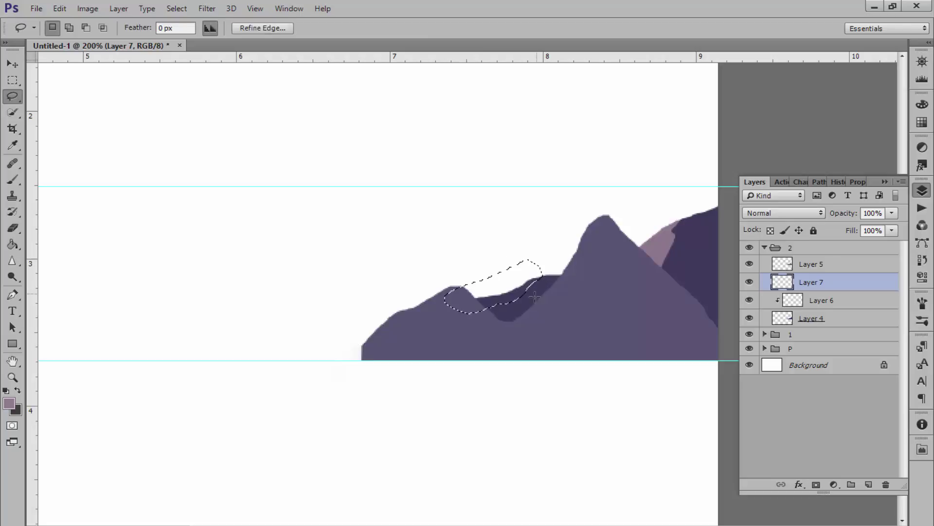
pyautogui.press('g')
pyautogui.click(494, 285)
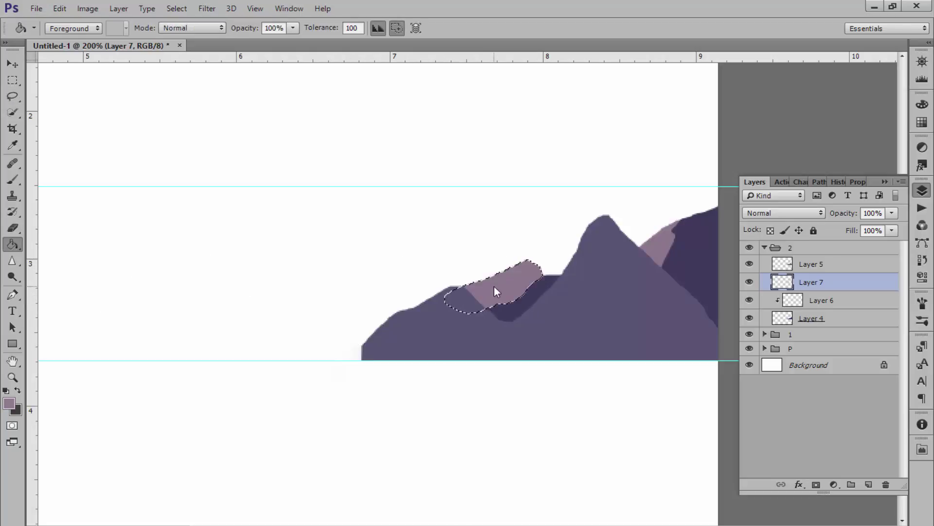
pyautogui.press('v')
# Step: Clip Layer 7 to the mountain below and hide the selection and guides
pyautogui.rightClick(832, 282)
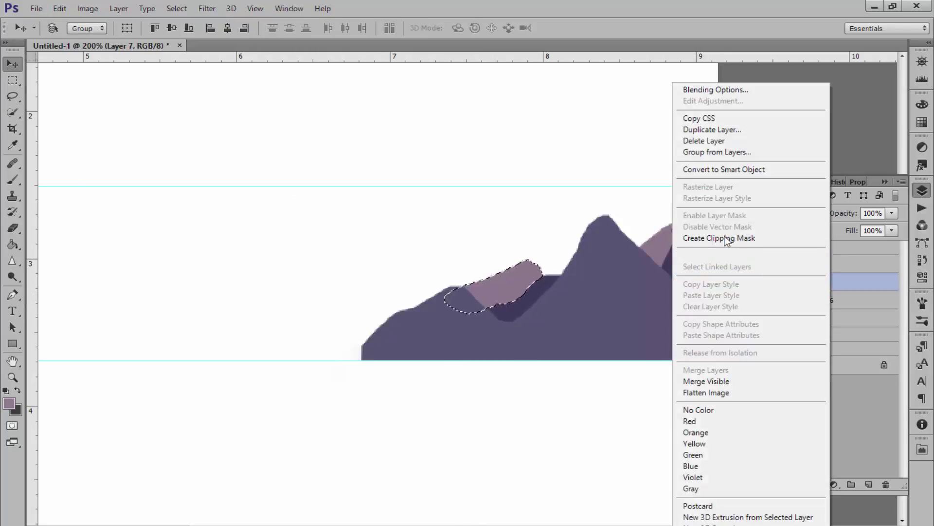
pyautogui.click(720, 238)
pyautogui.hotkey('ctrl', '-')
pyautogui.hotkey('ctrl', '-')
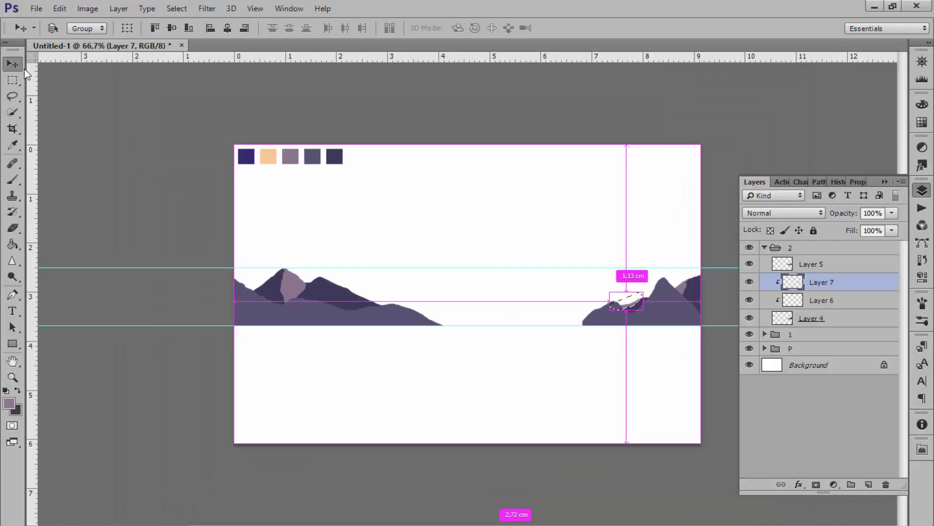
pyautogui.hotkey('ctrl', '-')
pyautogui.hotkey('ctrl', 'h')
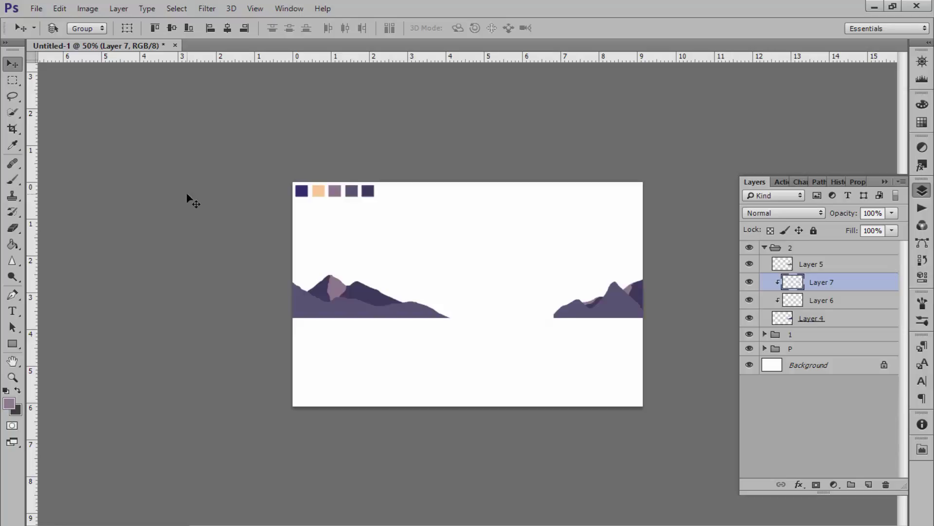
pyautogui.hotkey('ctrl', '+')
pyautogui.hotkey('ctrl', '+')
# Step: Collapse group 2 and add a new layer above Layer 2 in group 1
pyautogui.click(765, 247)
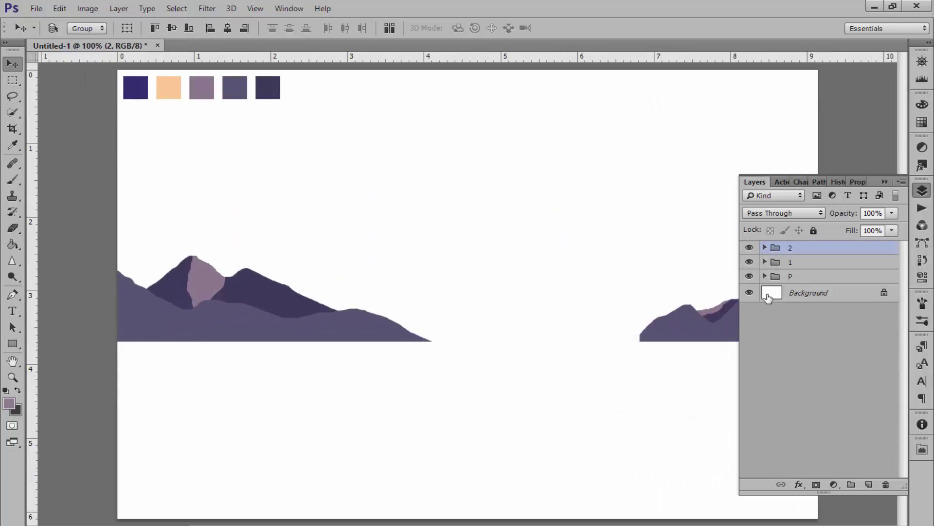
pyautogui.click(785, 299)
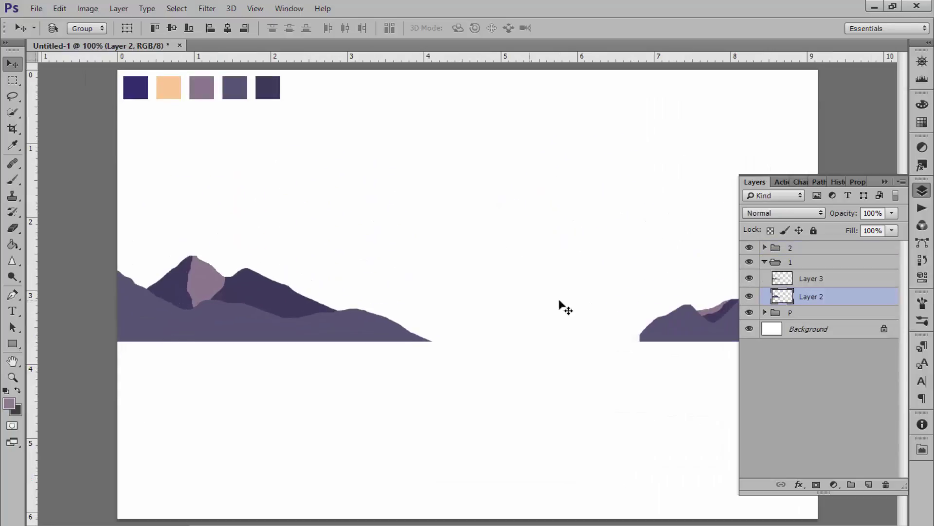
pyautogui.click(869, 484)
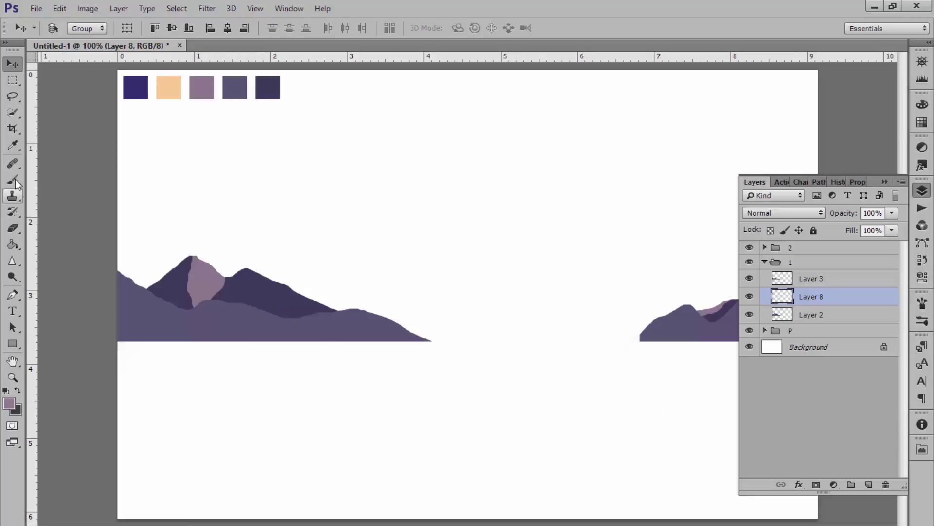
# Step: Lasso the ridge of the left range's second peak and fill it with mauve
pyautogui.click(12, 112)
pyautogui.click(13, 95)
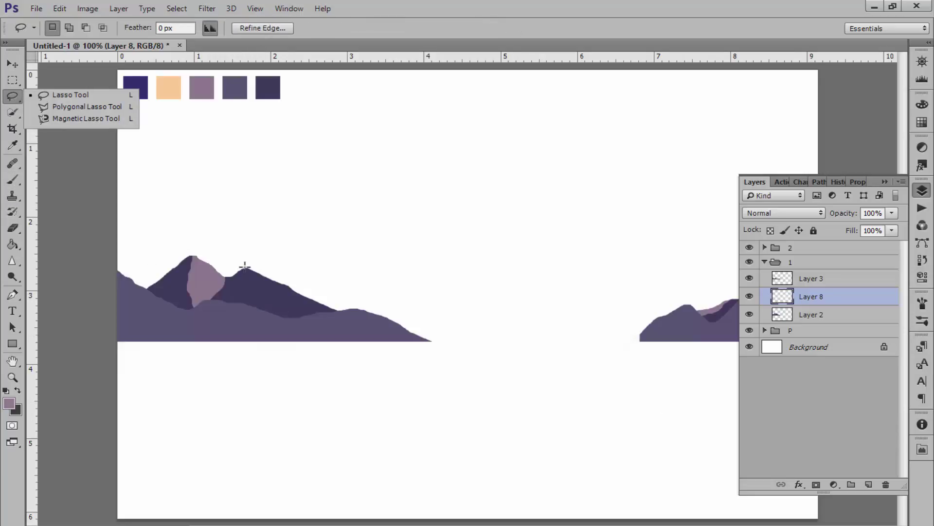
pyautogui.click(244, 264)
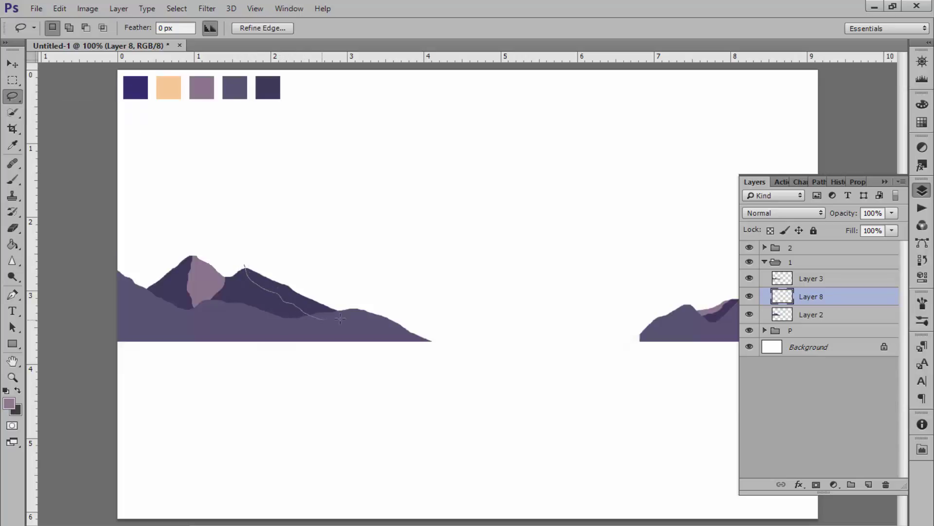
pyautogui.moveTo(340, 319); pyautogui.dragTo(245, 263)
pyautogui.click(12, 244)
pyautogui.click(299, 285)
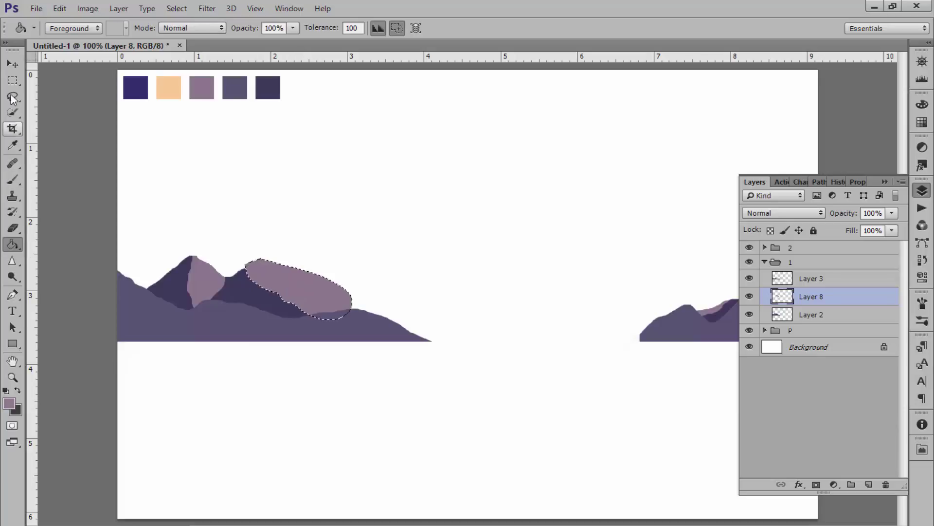
pyautogui.click(12, 63)
# Step: Clip Layer 8 to Layer 2, deselect, and collapse group 1
pyautogui.rightClick(842, 302)
pyautogui.click(752, 238)
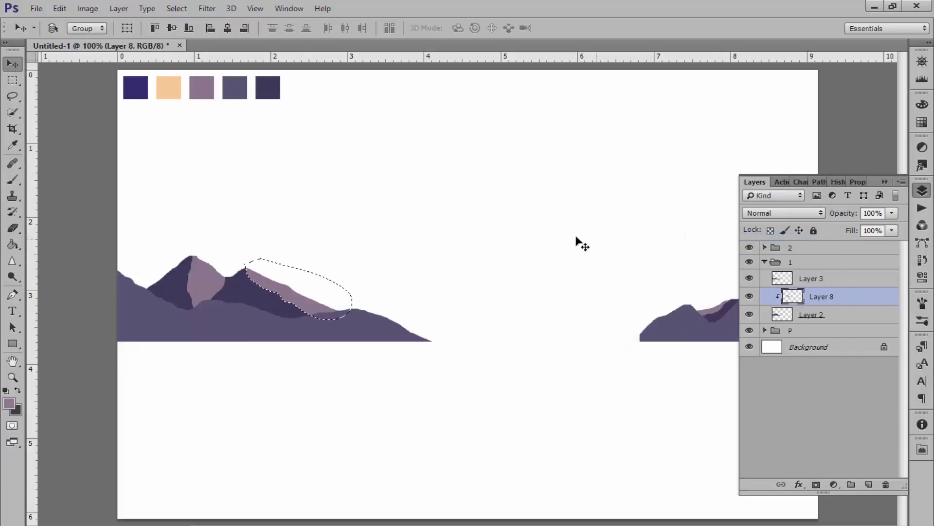
pyautogui.hotkey('ctrl', '-')
pyautogui.hotkey('ctrl', 'd')
pyautogui.hotkey('ctrl', '-')
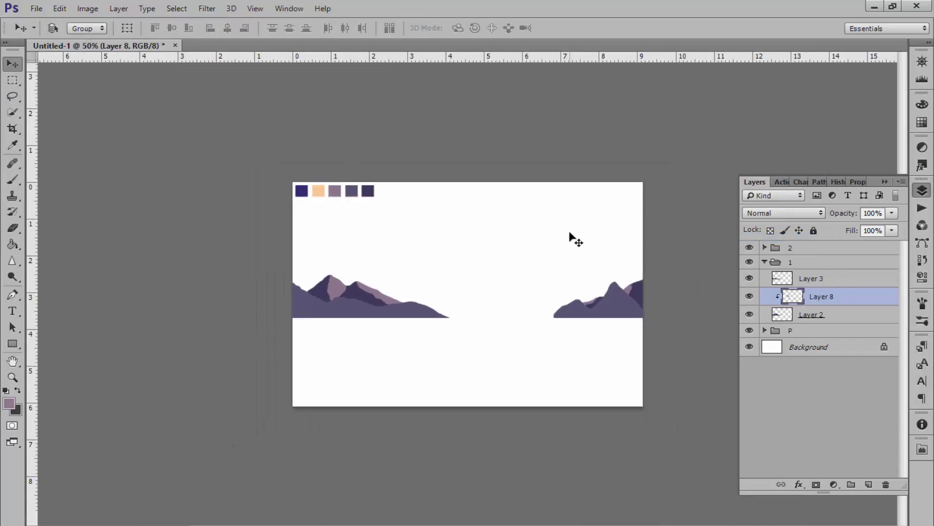
pyautogui.hotkey('ctrl', '-')
pyautogui.hotkey('ctrl', '+')
pyautogui.hotkey('ctrl', '+')
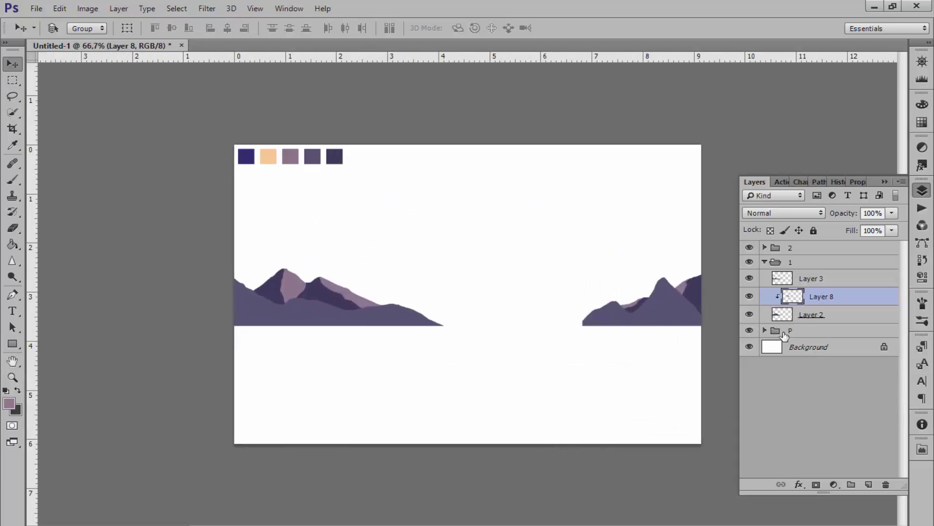
pyautogui.click(764, 262)
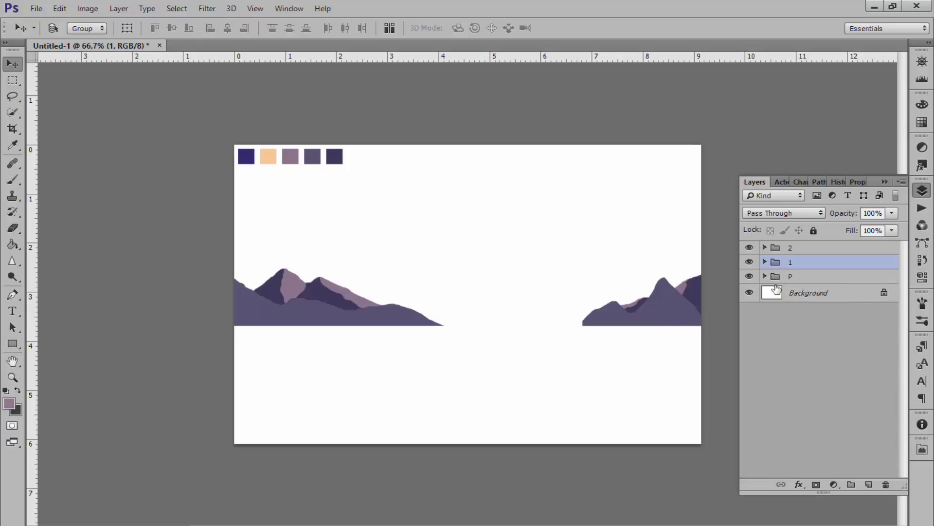
# Step: Unlock the Background as Layer 0 and fit a copy to the water area below the horizon
pyautogui.doubleClick(776, 290)
pyautogui.press('Return')
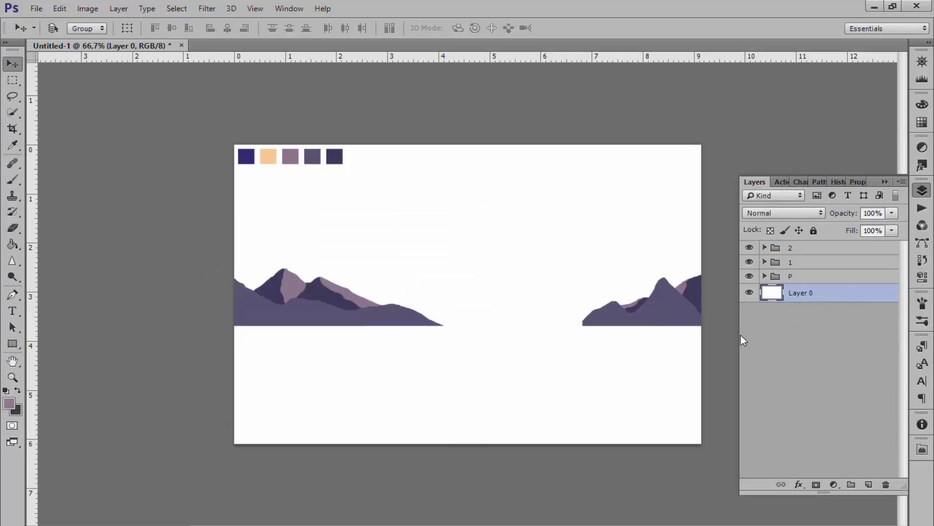
pyautogui.hotkey('ctrl', ';')
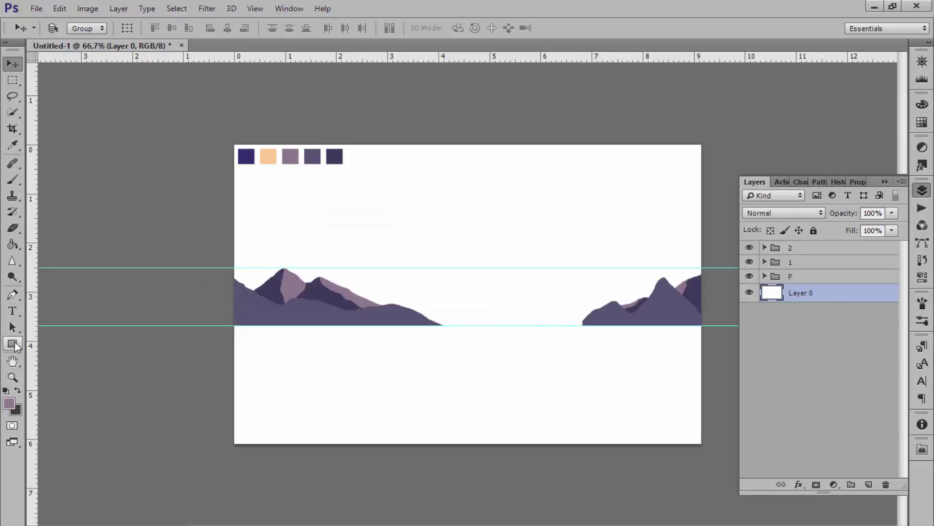
pyautogui.hotkey('ctrl', 'j')
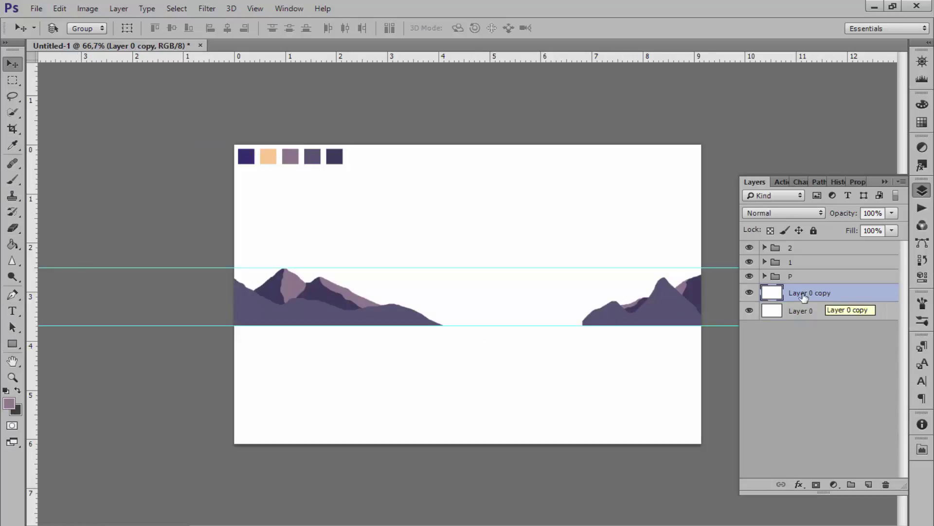
pyautogui.hotkey('ctrl', 't')
pyautogui.moveTo(468, 145)
pyautogui.mouseDown()
pyautogui.moveTo(476, 286)
pyautogui.moveTo(468, 326)
pyautogui.mouseUp()
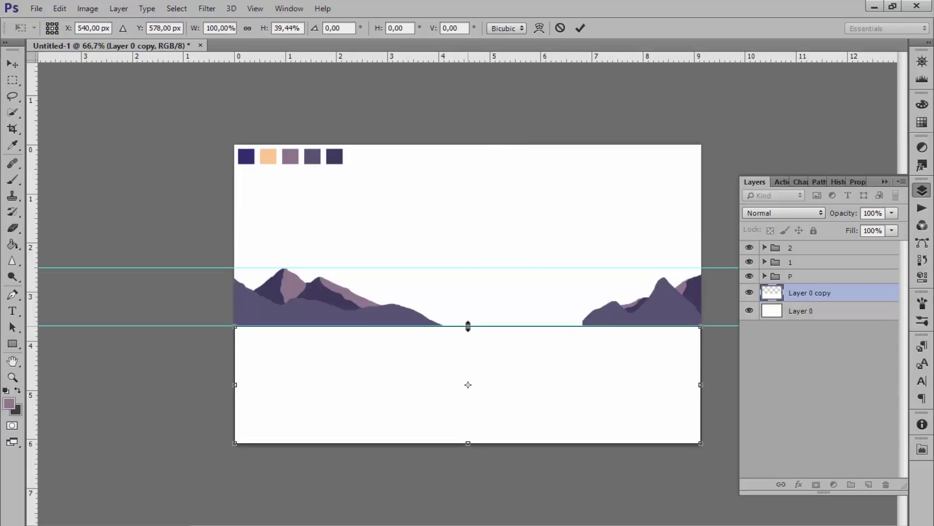
pyautogui.press('Return')
# Step: Duplicate Layer 0 again and squash the copy into the sky above the horizon
pyautogui.click(774, 314)
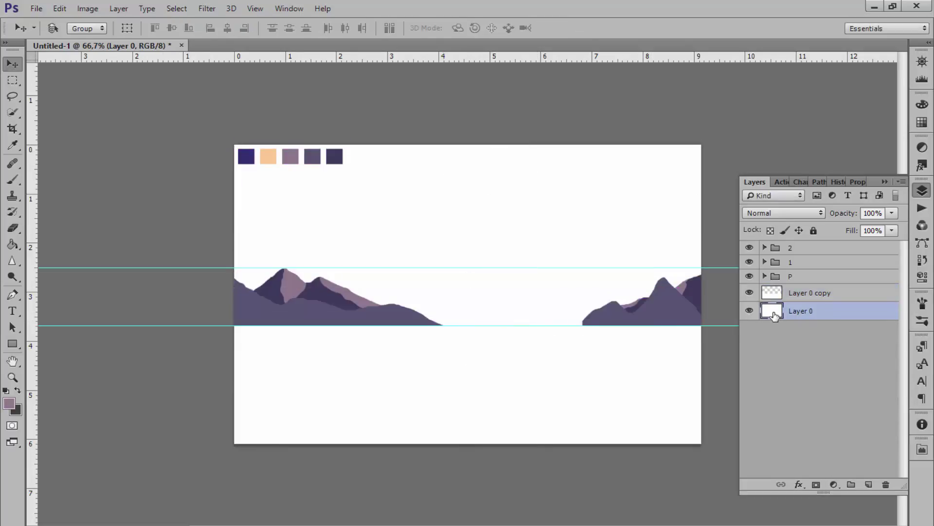
pyautogui.press('Up')
pyautogui.hotkey('ctrl', 'j')
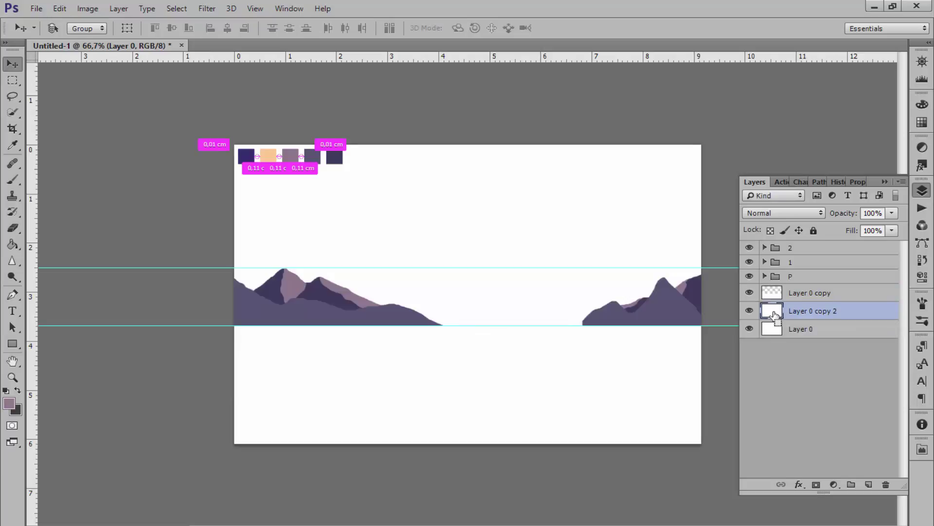
pyautogui.hotkey('ctrl', 't')
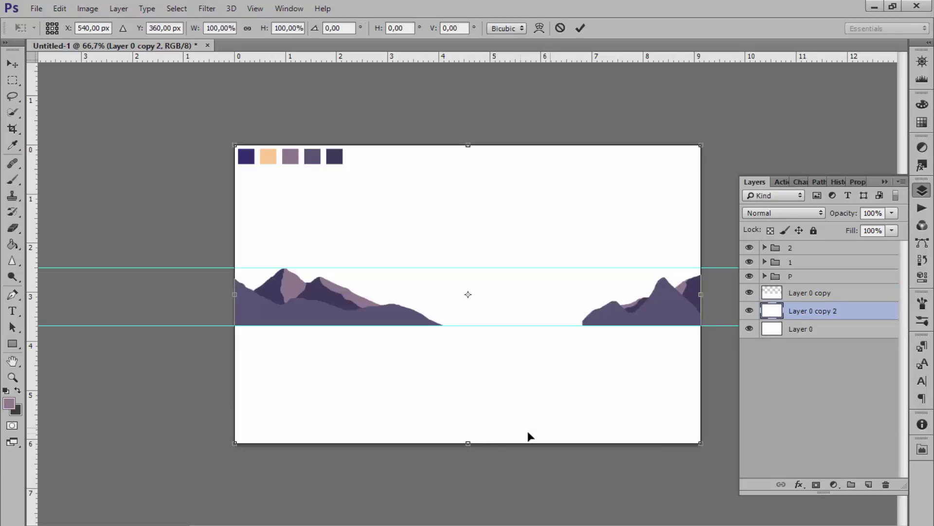
pyautogui.moveTo(474, 441); pyautogui.dragTo(453, 325)
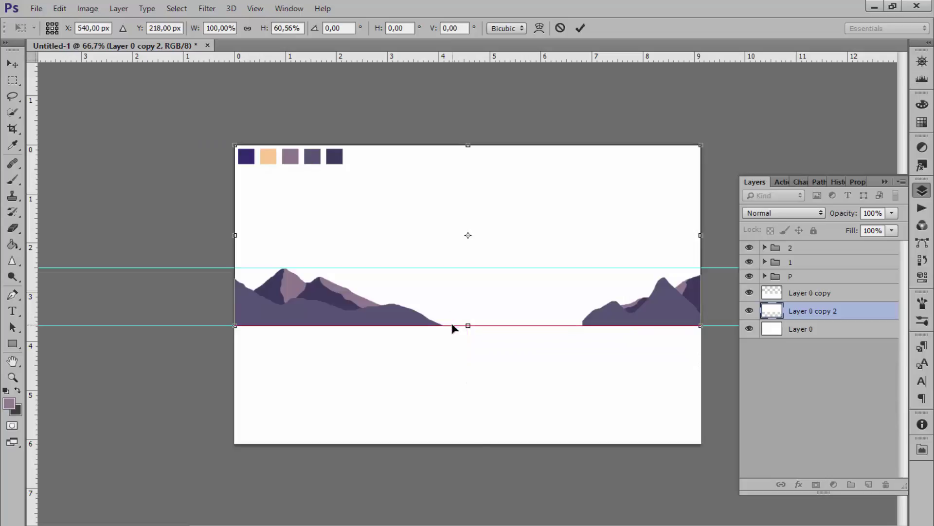
pyautogui.press('Return')
pyautogui.moveTo(794, 313); pyautogui.dragTo(793, 286)
pyautogui.hotkey('ctrl', 'z')
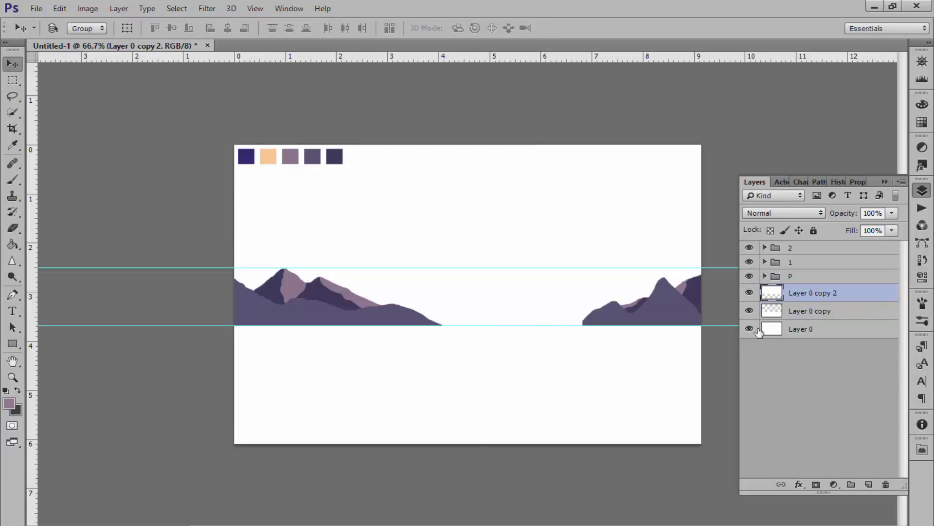
# Step: Sample the dark blue swatch as paint colour and select the water layer Layer 0 copy
pyautogui.click(13, 244)
pyautogui.keyDown('alt'); pyautogui.click(247, 156); pyautogui.keyUp('alt')
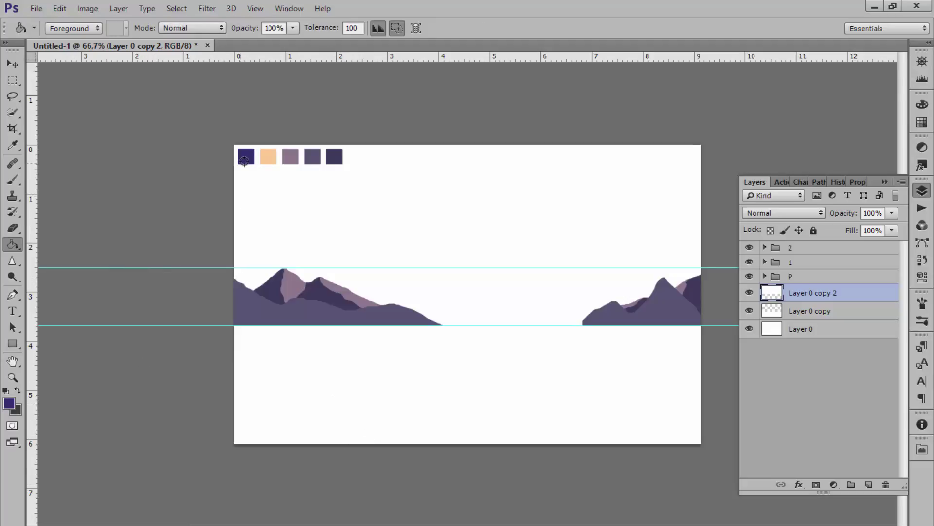
pyautogui.press('v')
pyautogui.hotkey('alt', '[')
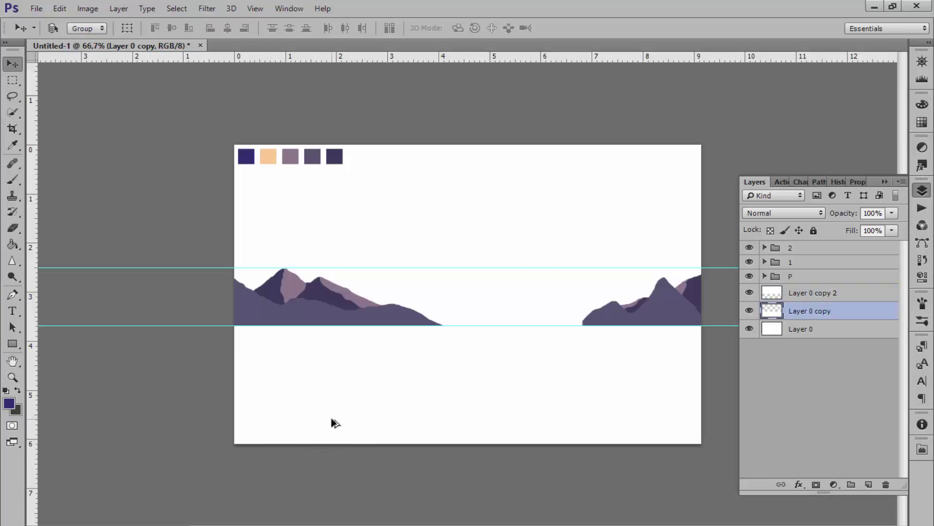
# Step: Enlarge the soft brush and try purple strokes across the water, undoing each one
pyautogui.click(13, 179)
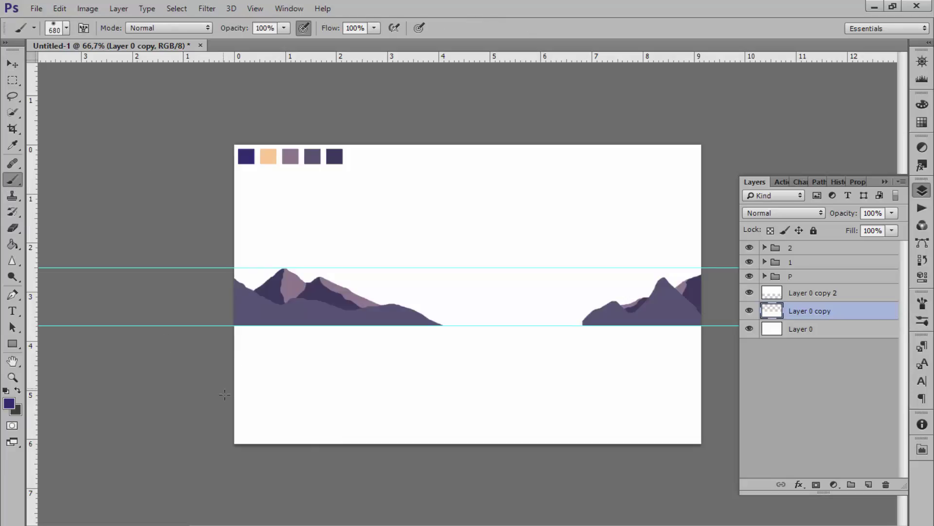
pyautogui.moveTo(260, 400)
pyautogui.mouseDown()
pyautogui.moveTo(293, 397)
pyautogui.moveTo(231, 406)
pyautogui.moveTo(267, 407)
pyautogui.moveTo(256, 389)
pyautogui.moveTo(752, 380)
pyautogui.mouseUp()
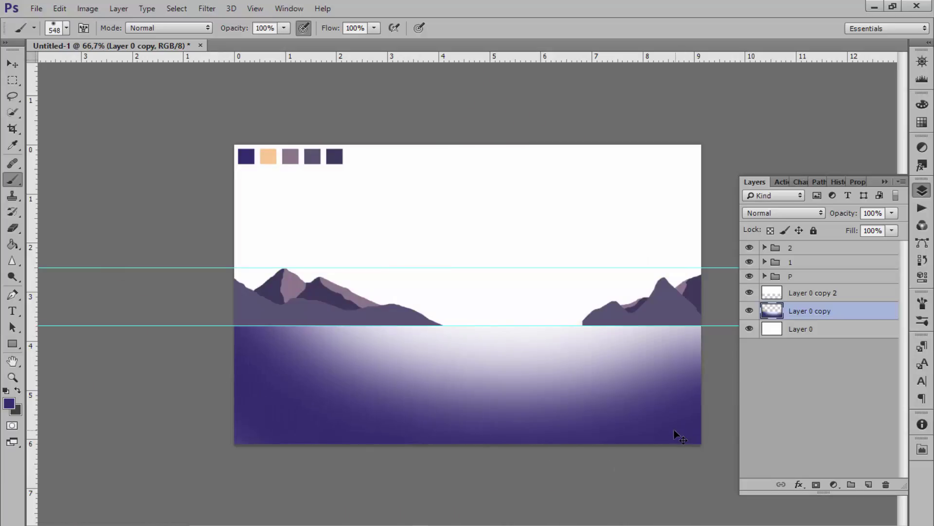
pyautogui.hotkey('ctrl', 'z')
pyautogui.moveTo(201, 347); pyautogui.dragTo(776, 395)
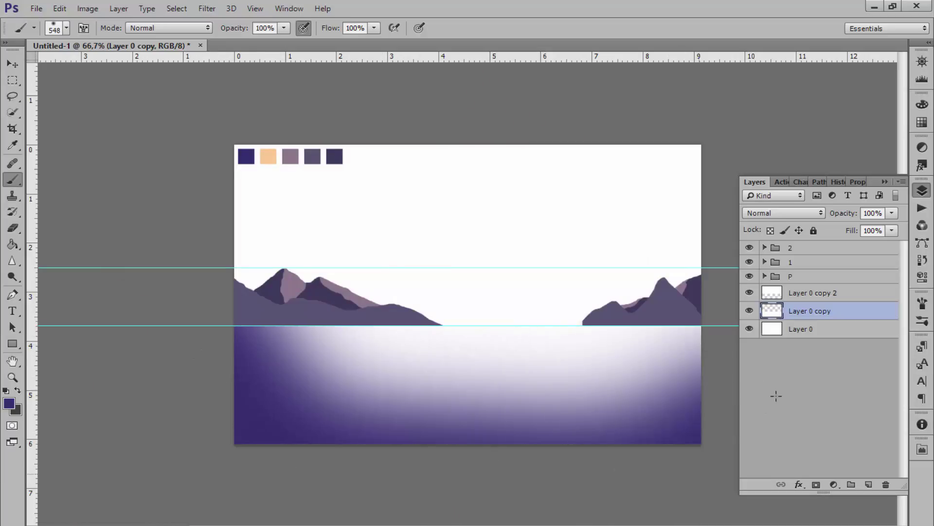
pyautogui.hotkey('ctrl', 'z')
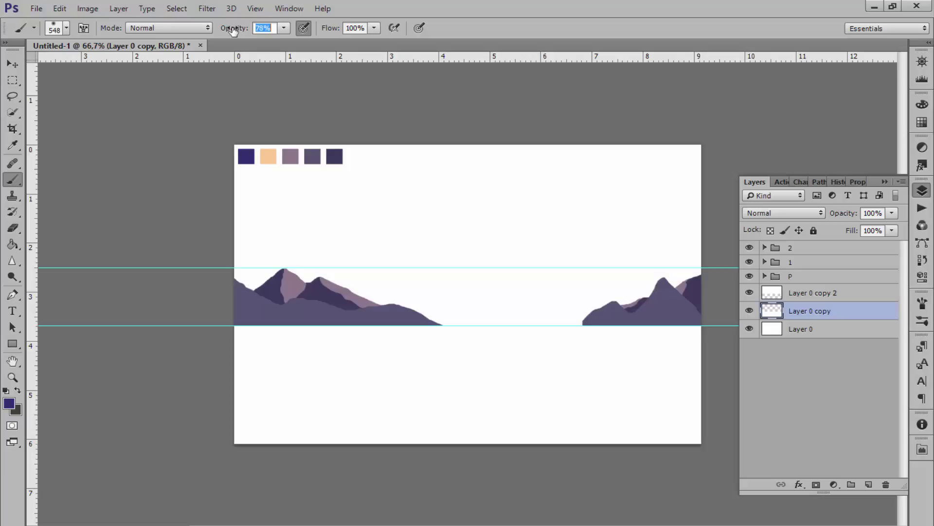
pyautogui.hotkey('ctrl', '-')
pyautogui.moveTo(301, 384); pyautogui.dragTo(665, 373)
pyautogui.hotkey('ctrl', 'z')
pyautogui.moveTo(244, 31); pyautogui.dragTo(255, 31)
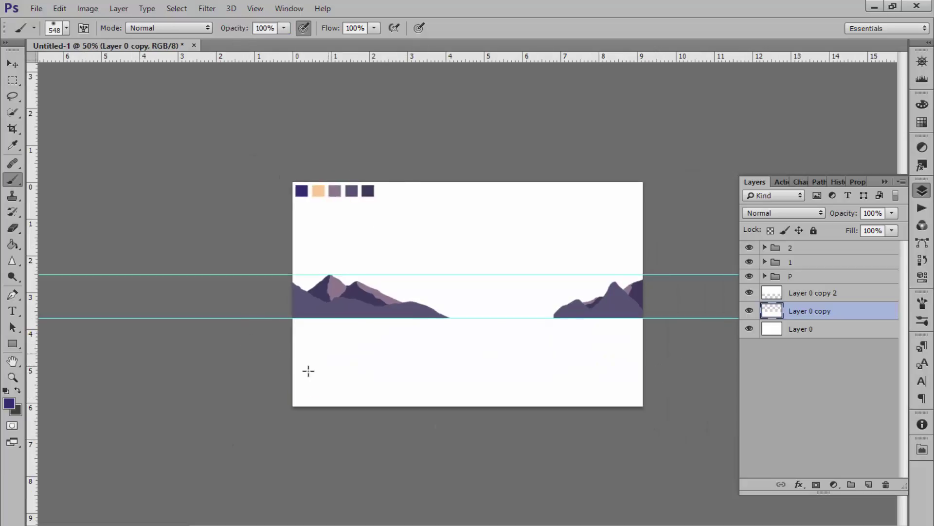
pyautogui.moveTo(309, 370)
pyautogui.mouseDown()
pyautogui.moveTo(729, 369)
pyautogui.moveTo(314, 427)
pyautogui.moveTo(613, 451)
pyautogui.mouseUp()
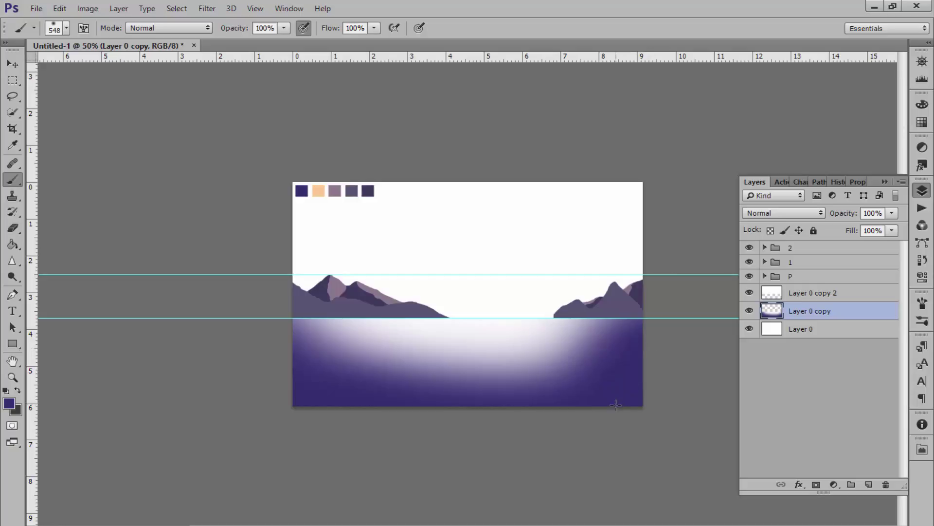
pyautogui.moveTo(633, 401); pyautogui.dragTo(598, 400)
pyautogui.moveTo(628, 355); pyautogui.dragTo(308, 429)
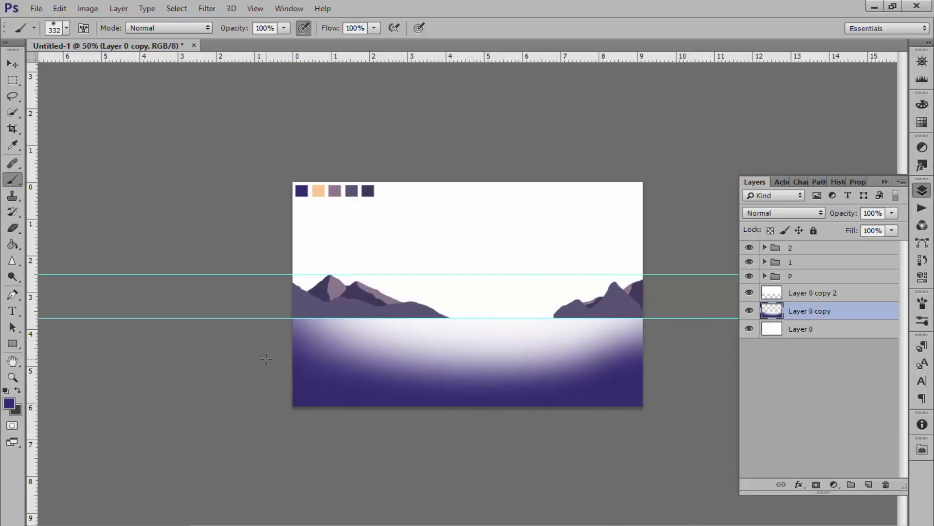
pyautogui.hotkey('ctrl', '-')
pyautogui.hotkey('ctrl', '+')
pyautogui.hotkey('ctrl', '+')
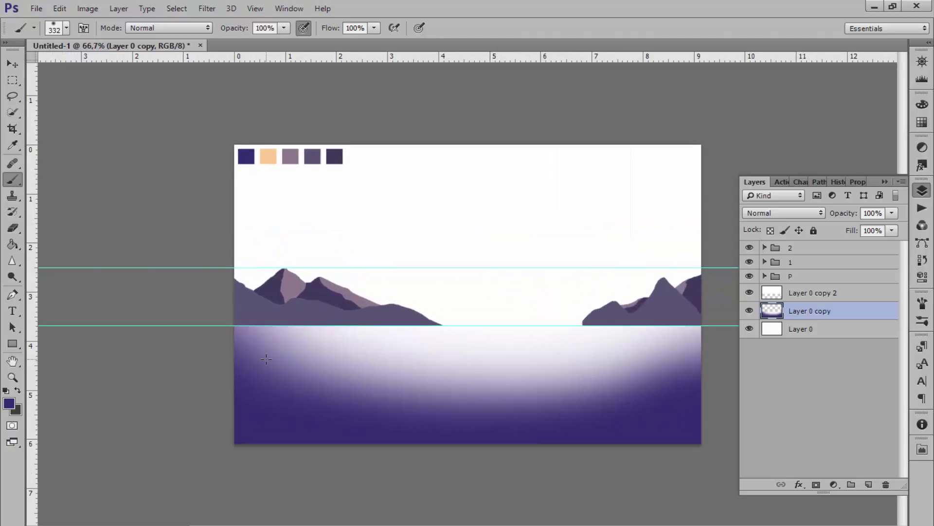
pyautogui.hotkey('ctrl', '-')
pyautogui.hotkey('ctrl', 'z')
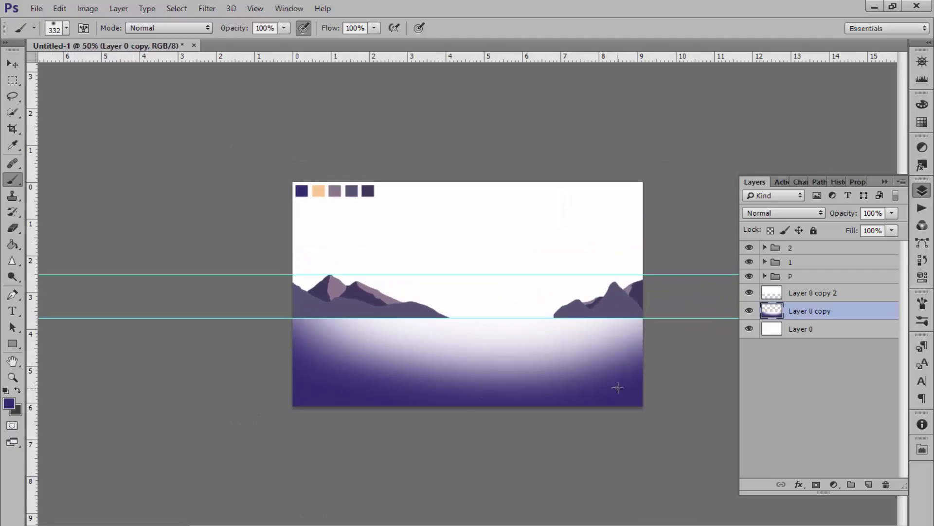
pyautogui.moveTo(637, 385); pyautogui.dragTo(637, 374)
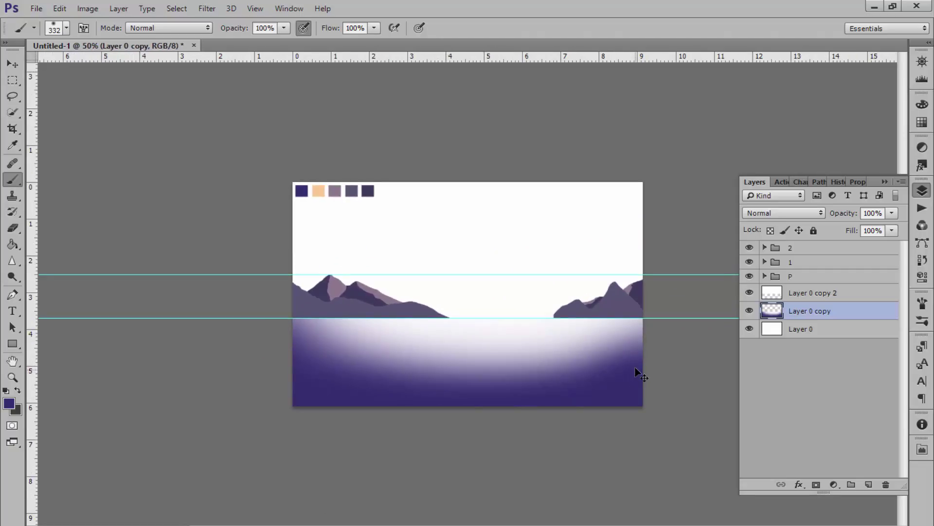
pyautogui.press('Delete')
pyautogui.hotkey('alt', ']')
pyautogui.moveTo(633, 331)
pyautogui.mouseDown()
pyautogui.moveTo(630, 365)
pyautogui.moveTo(318, 350)
pyautogui.mouseUp()
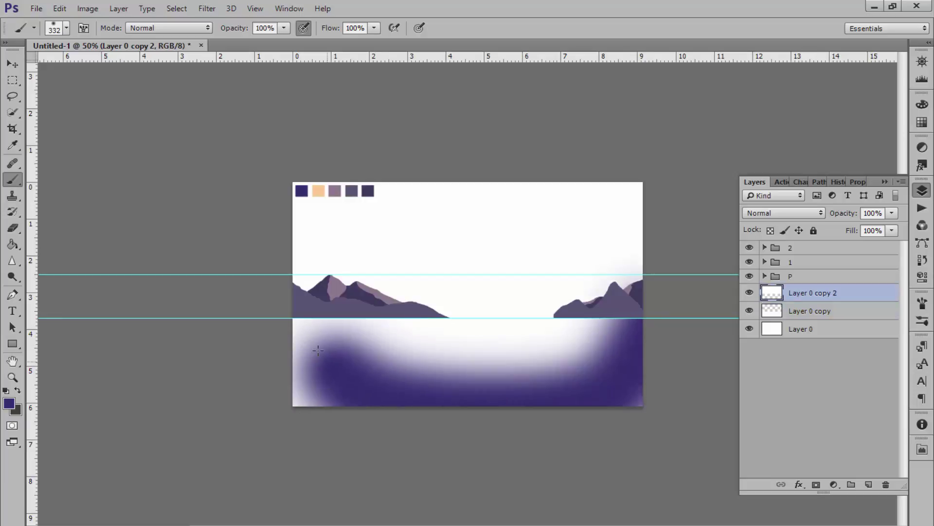
pyautogui.hotkey('ctrl', '-')
pyautogui.hotkey('ctrl', 'z')
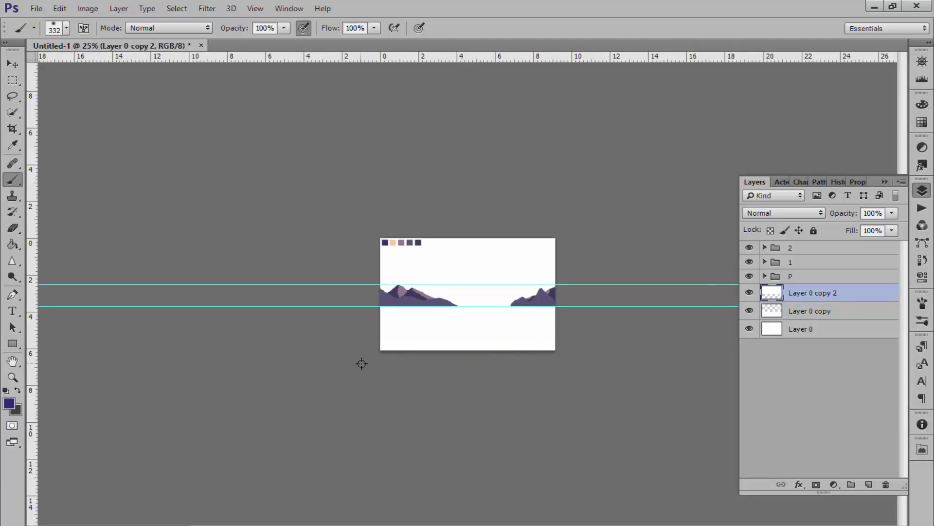
pyautogui.moveTo(411, 337)
pyautogui.mouseDown()
pyautogui.moveTo(467, 348)
pyautogui.moveTo(440, 373)
pyautogui.mouseUp()
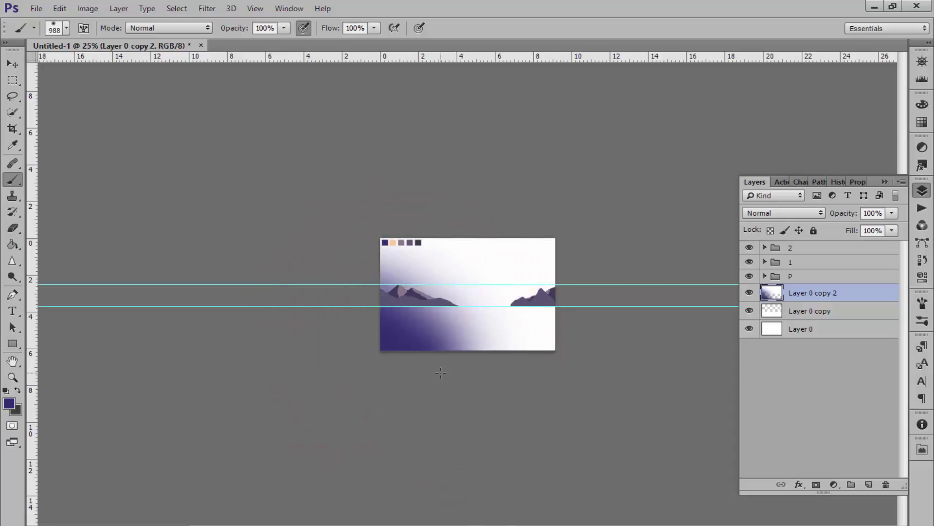
pyautogui.hotkey('ctrl', 'z')
pyautogui.click(775, 317)
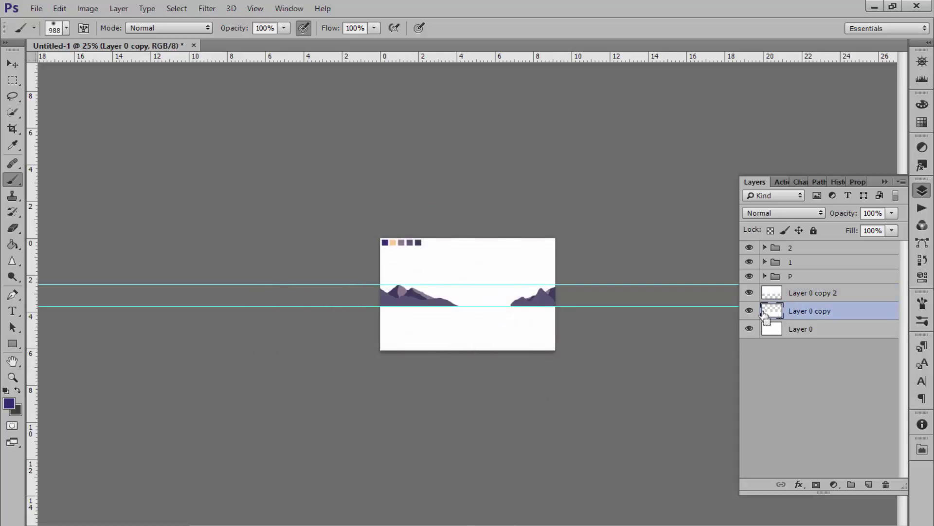
# Step: Load the water layer's pixels and brush in purple, darkest at the bottom, then deselect
pyautogui.keyDown('ctrl'); pyautogui.click(775, 316); pyautogui.keyUp('ctrl')
pyautogui.click(305, 327)
pyautogui.hotkey('ctrl', 'z')
pyautogui.moveTo(396, 319)
pyautogui.mouseDown()
pyautogui.moveTo(523, 360)
pyautogui.moveTo(580, 335)
pyautogui.mouseUp()
pyautogui.hotkey('ctrl', 'z')
pyautogui.moveTo(350, 365); pyautogui.dragTo(590, 344)
pyautogui.click(590, 344)
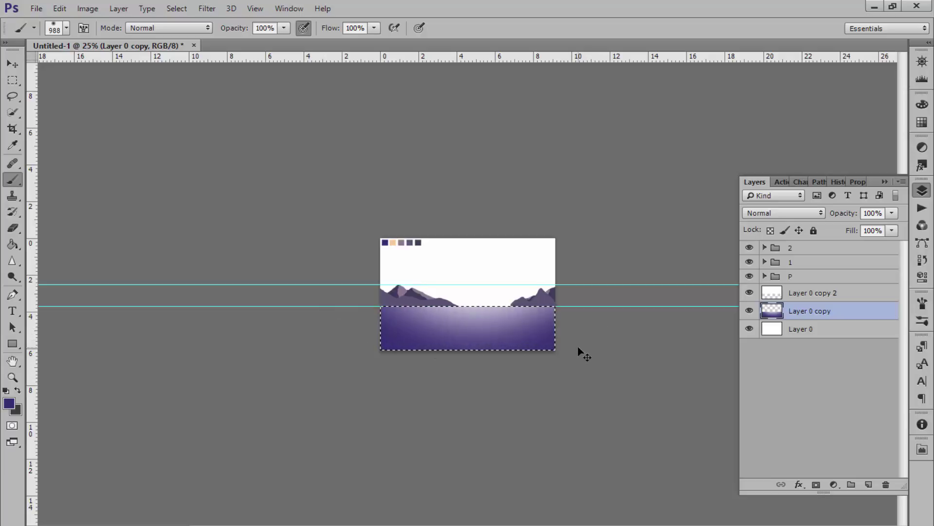
pyautogui.hotkey('ctrl', '+')
pyautogui.hotkey('ctrl', '+')
pyautogui.hotkey('ctrl', '+')
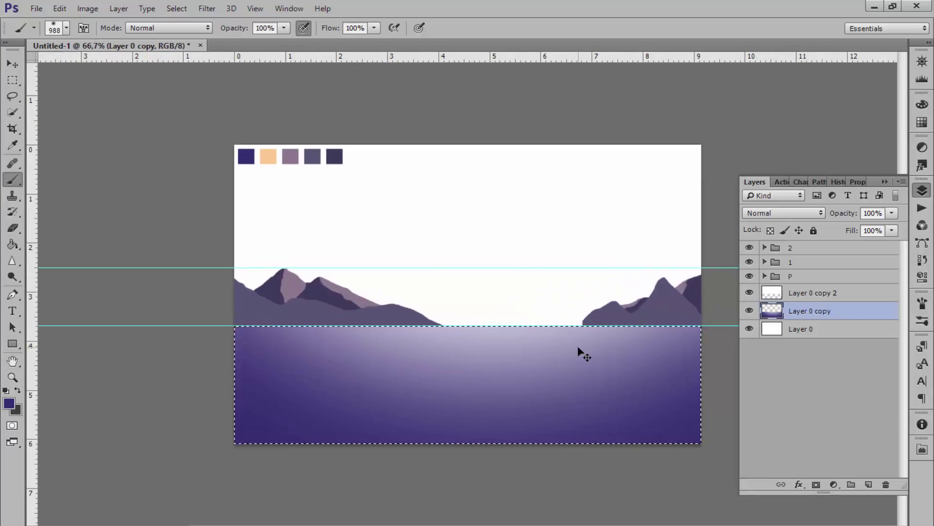
pyautogui.hotkey('ctrl', 'd')
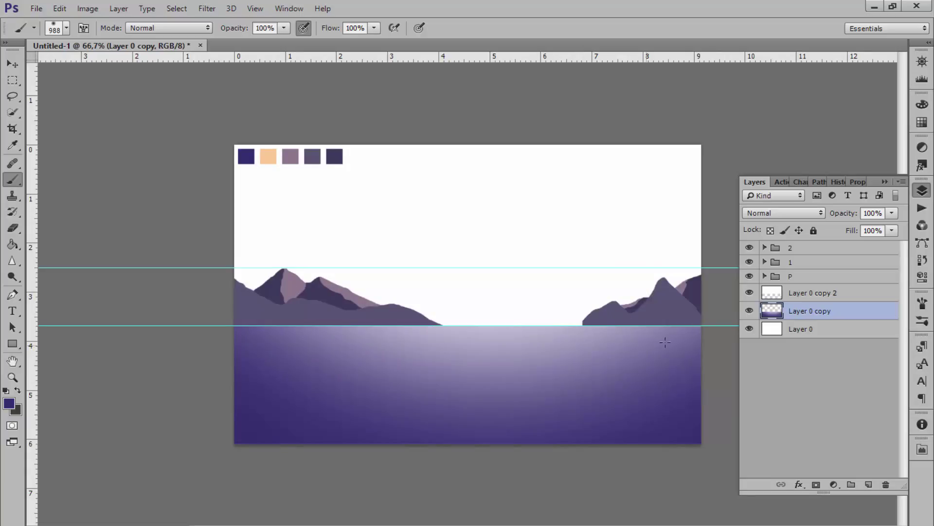
pyautogui.click(774, 293)
# Step: Load the sky layer's pixels, set the foreground to #2f2763, and enlarge the soft brush
pyautogui.keyDown('ctrl'); pyautogui.click(774, 294); pyautogui.keyUp('ctrl')
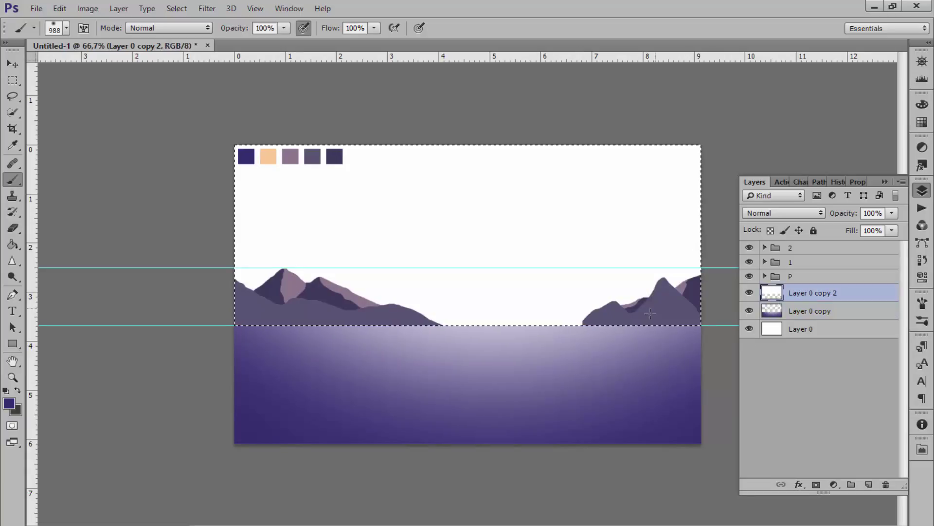
pyautogui.click(7, 407)
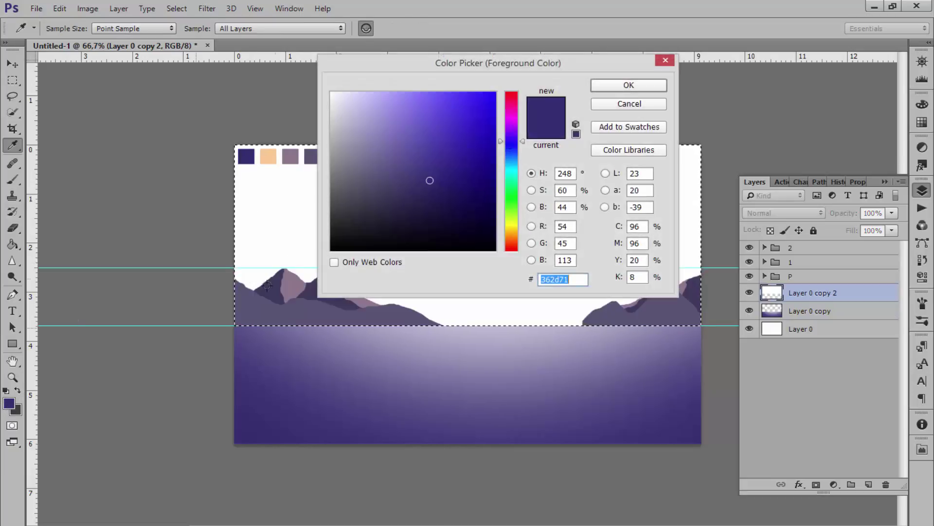
pyautogui.moveTo(427, 177); pyautogui.dragTo(430, 189)
pyautogui.press('Return')
pyautogui.press('b')
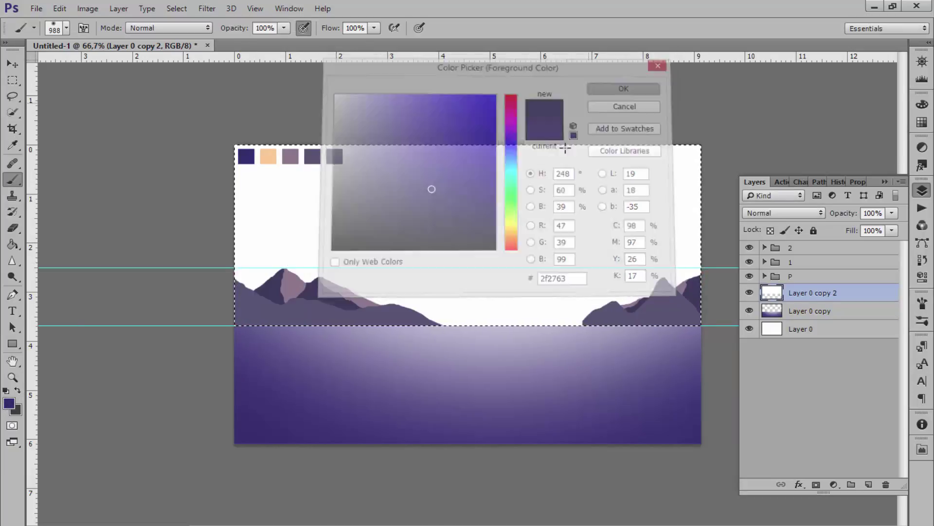
pyautogui.moveTo(697, 241); pyautogui.dragTo(605, 235)
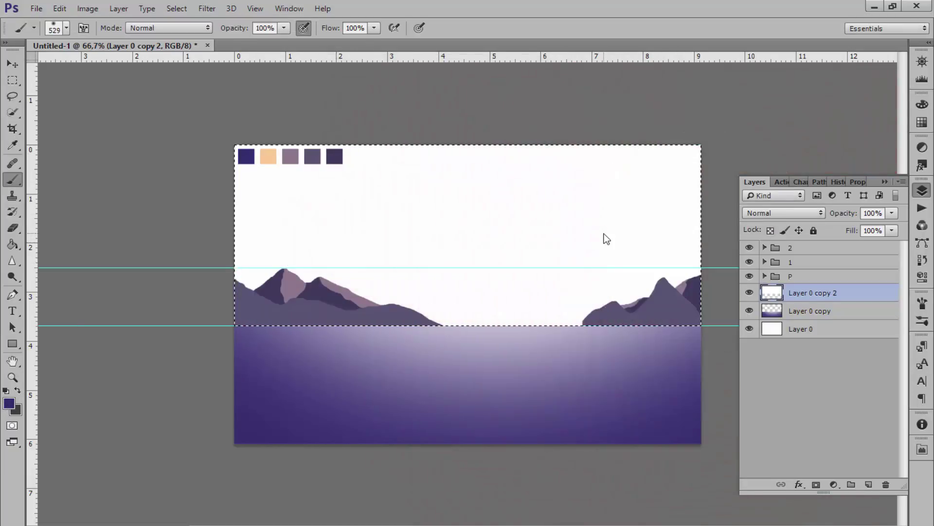
pyautogui.hotkey('ctrl', '-')
pyautogui.hotkey('ctrl', '-')
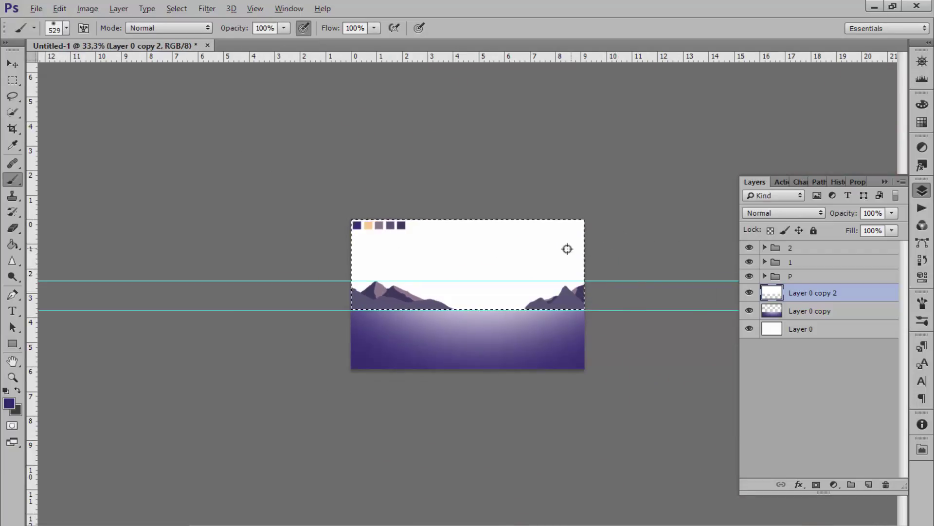
pyautogui.moveTo(547, 244); pyautogui.dragTo(591, 238)
# Step: Paint the sky edges deep purple, leaving a pale central glow, then deselect
pyautogui.moveTo(632, 273)
pyautogui.mouseDown()
pyautogui.moveTo(543, 196)
pyautogui.moveTo(326, 255)
pyautogui.moveTo(675, 295)
pyautogui.mouseUp()
pyautogui.hotkey('ctrl', 'z')
pyautogui.click(338, 260)
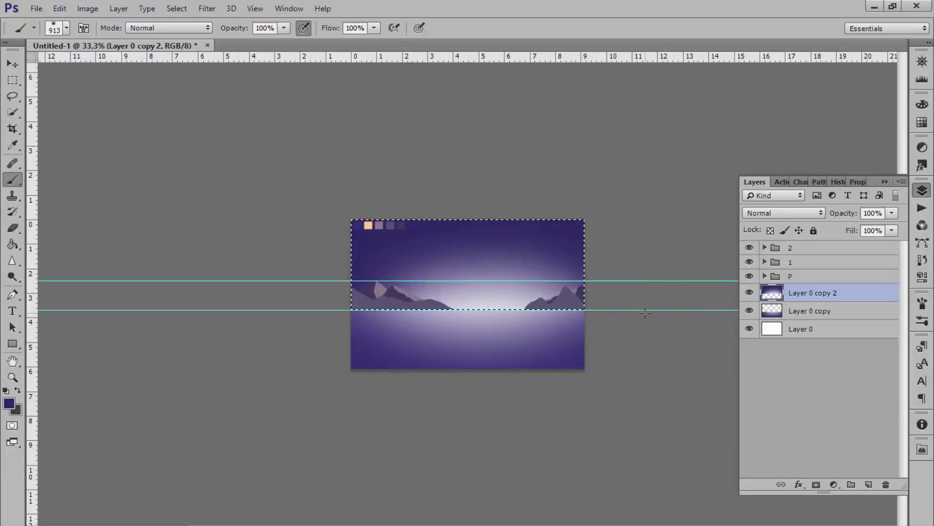
pyautogui.hotkey('ctrl', 'z')
pyautogui.moveTo(340, 258)
pyautogui.mouseDown()
pyautogui.moveTo(557, 236)
pyautogui.moveTo(645, 326)
pyautogui.mouseUp()
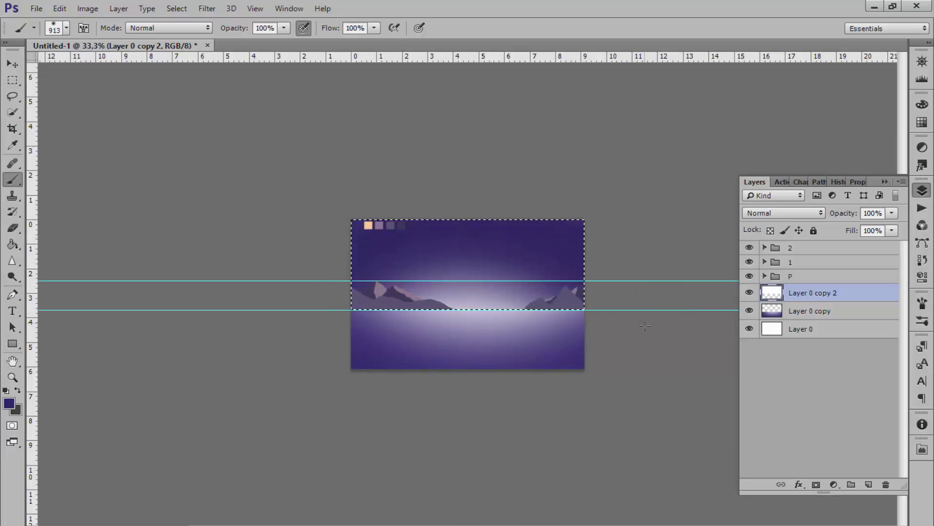
pyautogui.hotkey('ctrl', 'z')
pyautogui.moveTo(297, 275)
pyautogui.mouseDown()
pyautogui.moveTo(470, 198)
pyautogui.moveTo(615, 302)
pyautogui.mouseUp()
pyautogui.hotkey('ctrl', 'z')
pyautogui.moveTo(341, 302)
pyautogui.mouseDown()
pyautogui.moveTo(347, 218)
pyautogui.moveTo(463, 349)
pyautogui.mouseUp()
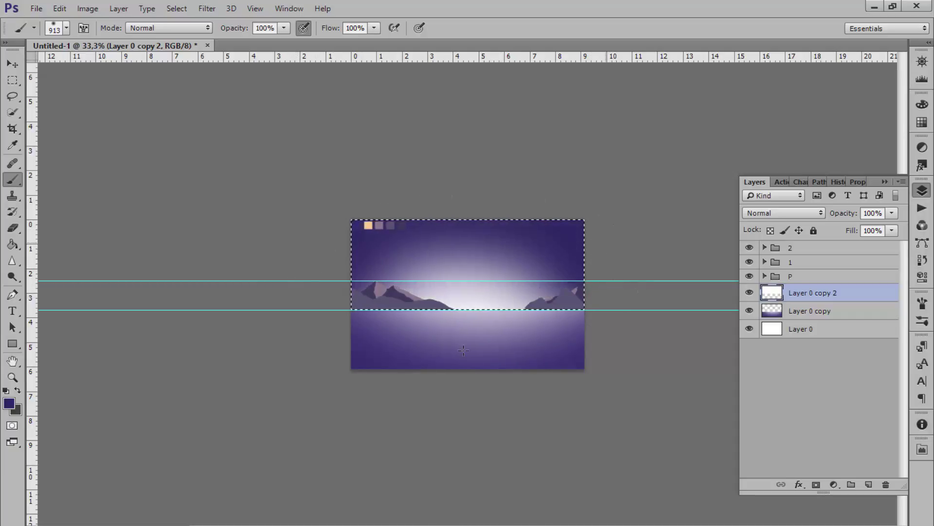
pyautogui.hotkey('ctrl', '+')
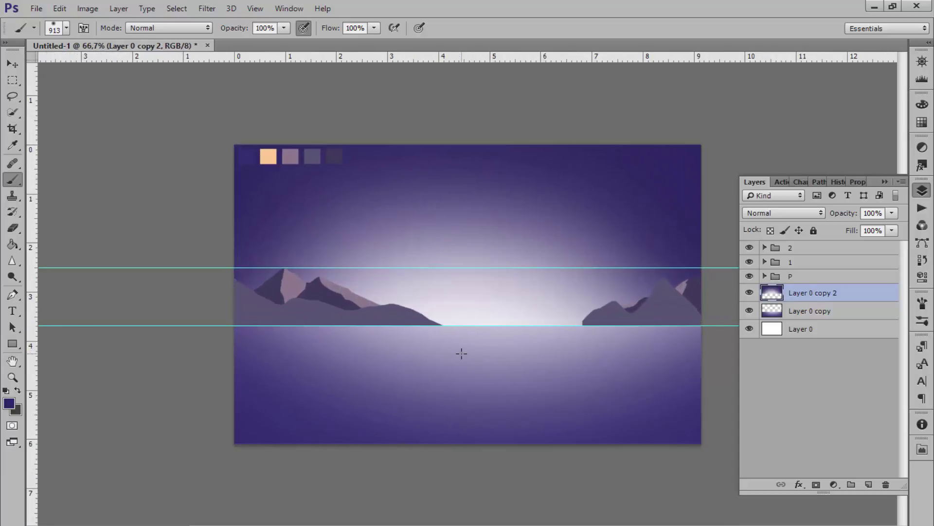
pyautogui.hotkey('ctrl', 'd')
pyautogui.hotkey('ctrl', '-')
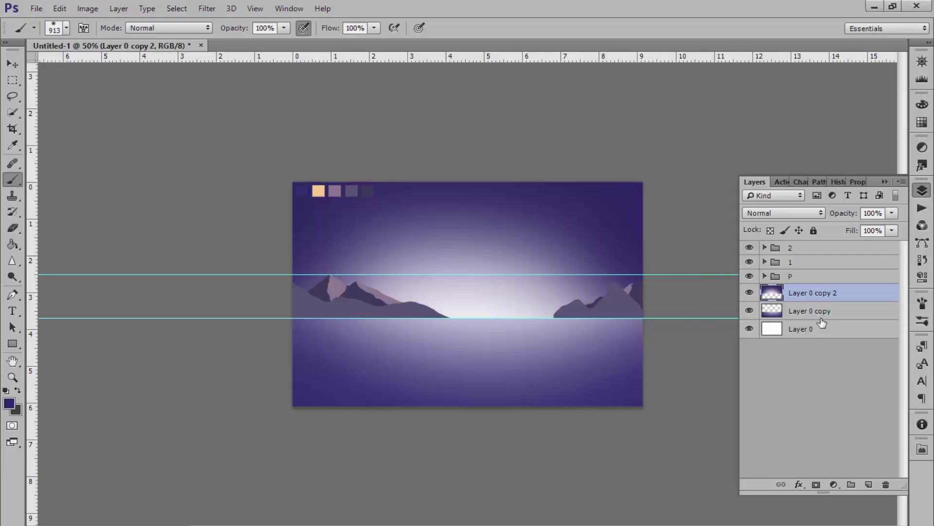
# Step: Group Layer 0 copy with the sky and water layers and add a new layer above
pyautogui.keyDown('shift'); pyautogui.click(817, 313); pyautogui.keyUp('shift')
pyautogui.hotkey('ctrl', 'g')
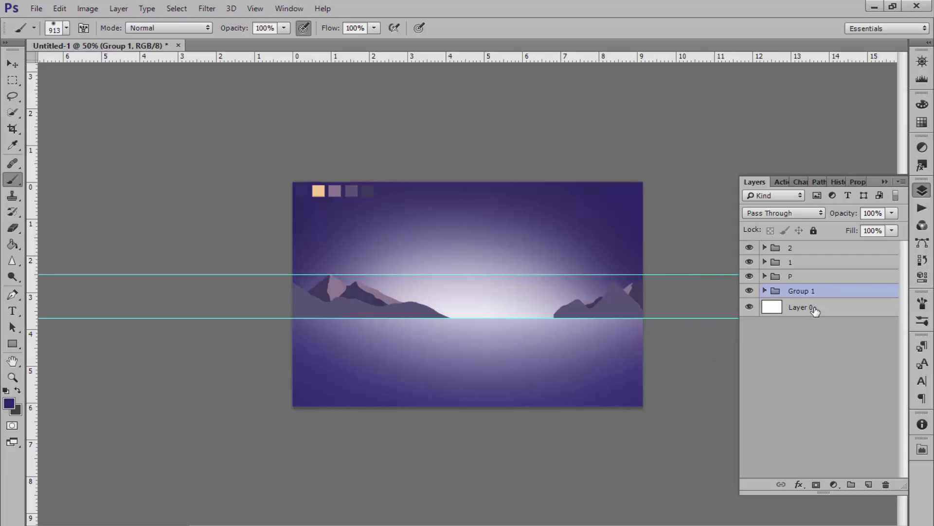
pyautogui.click(867, 484)
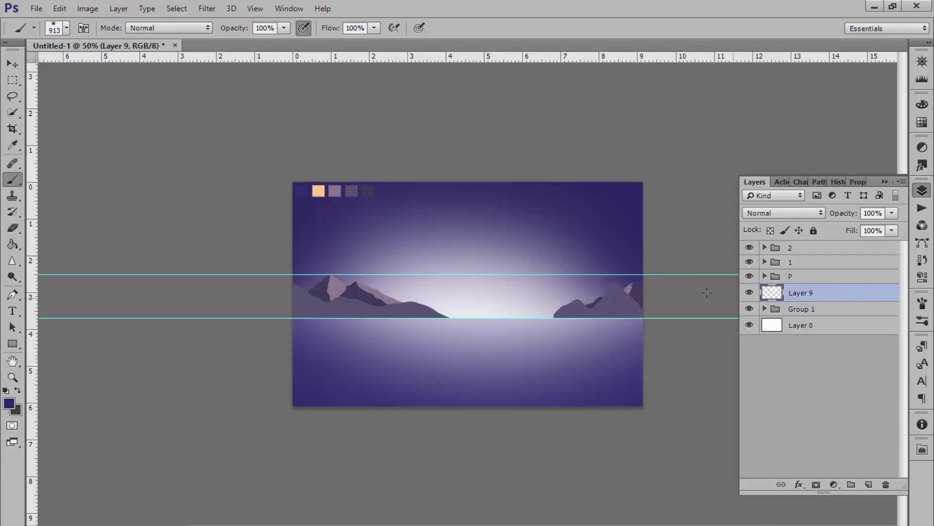
# Step: Draw an ellipse circle above the horizon for the sun, with guides hidden
pyautogui.click(20, 349)
pyautogui.click(71, 342)
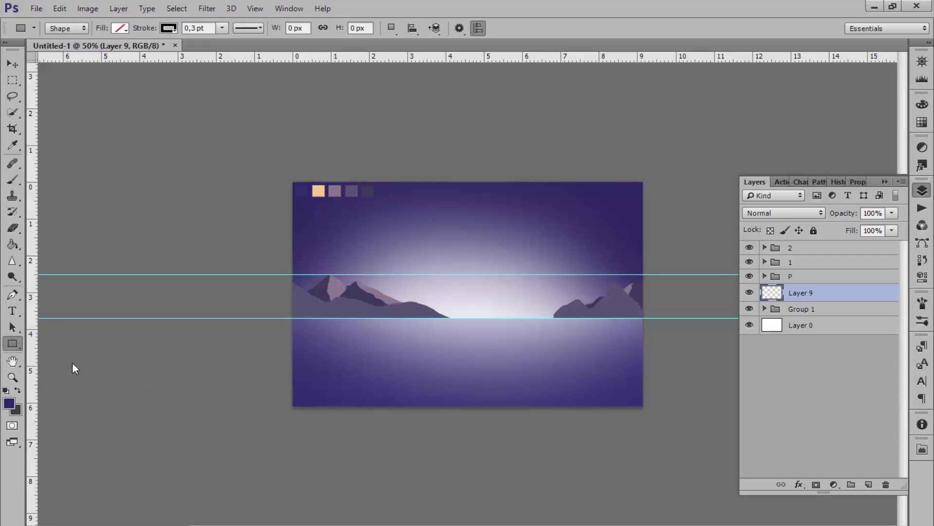
pyautogui.hotkey('ctrl', ';')
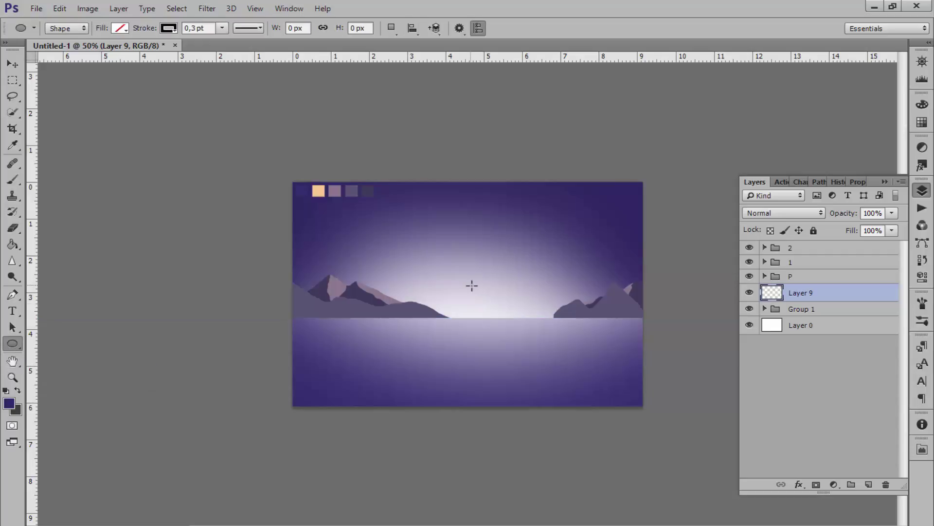
pyautogui.keyDown('alt'); pyautogui.keyDown('shift'); pyautogui.rightClick(486, 290); pyautogui.keyUp('shift'); pyautogui.keyUp('alt')
pyautogui.moveTo(477, 277); pyautogui.dragTo(517, 305)
# Step: Give the sun circle no outline and a golden yellow ffd800 fill
pyautogui.click(775, 280)
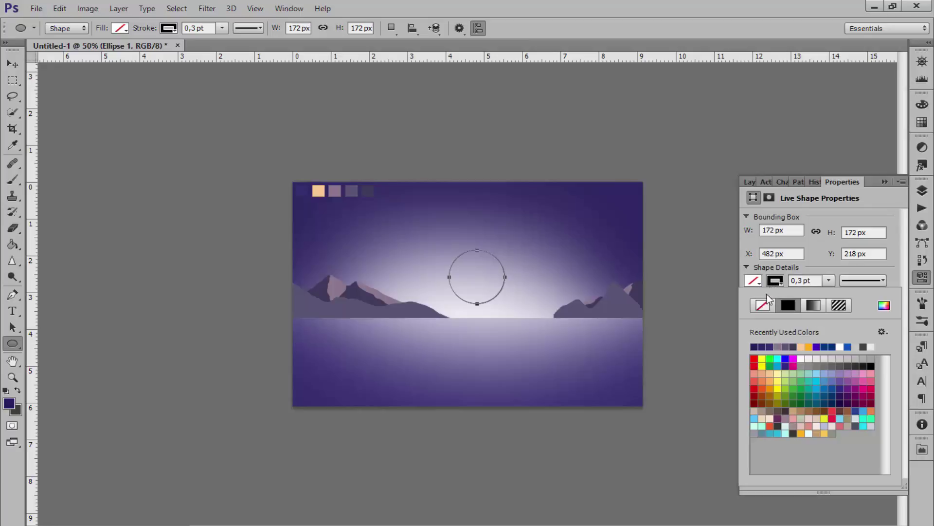
pyautogui.click(763, 305)
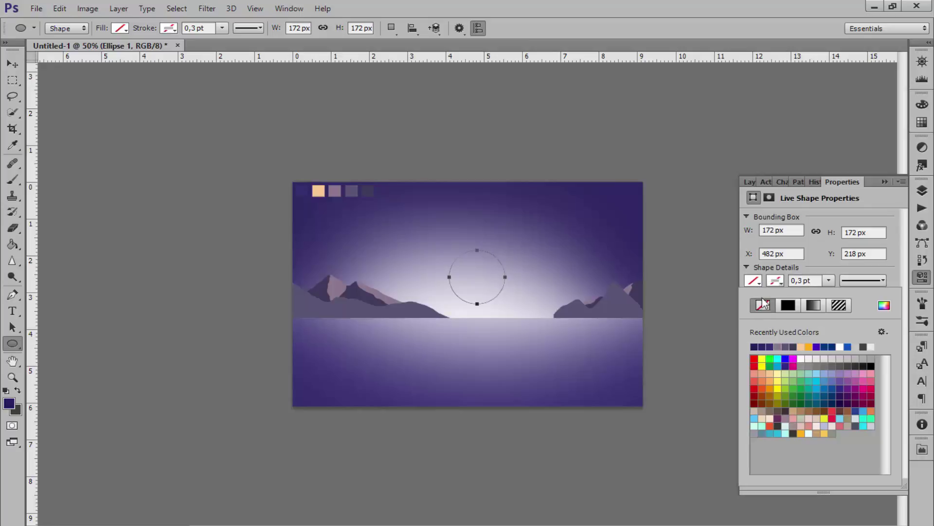
pyautogui.click(762, 358)
pyautogui.click(884, 305)
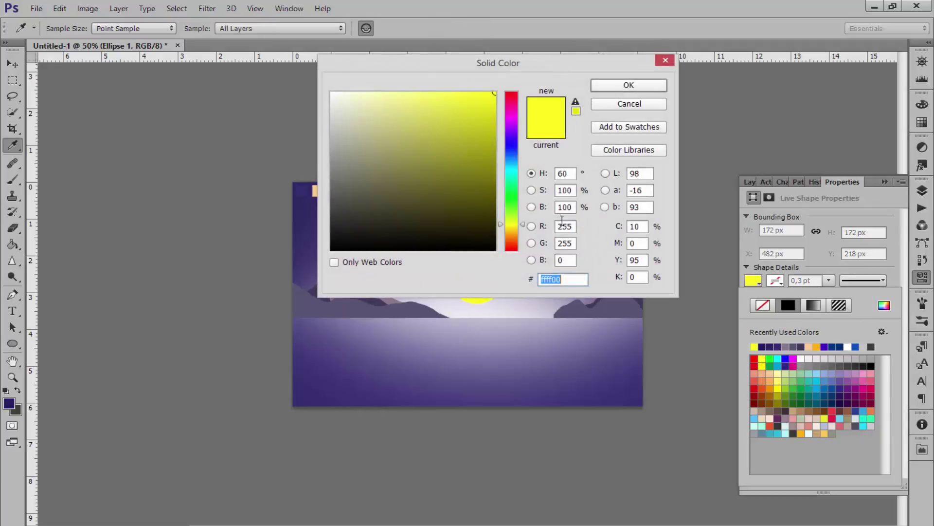
pyautogui.write('ffd800')
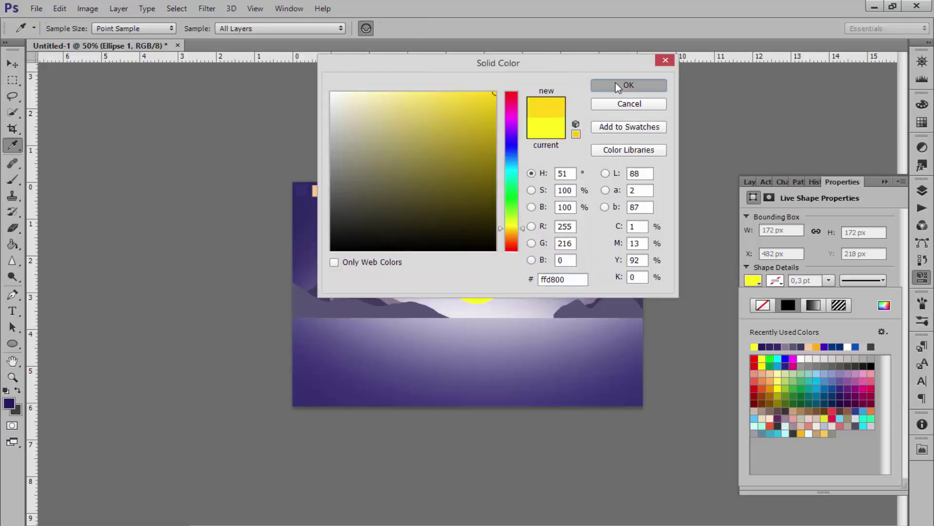
pyautogui.click(617, 87)
pyautogui.click(19, 57)
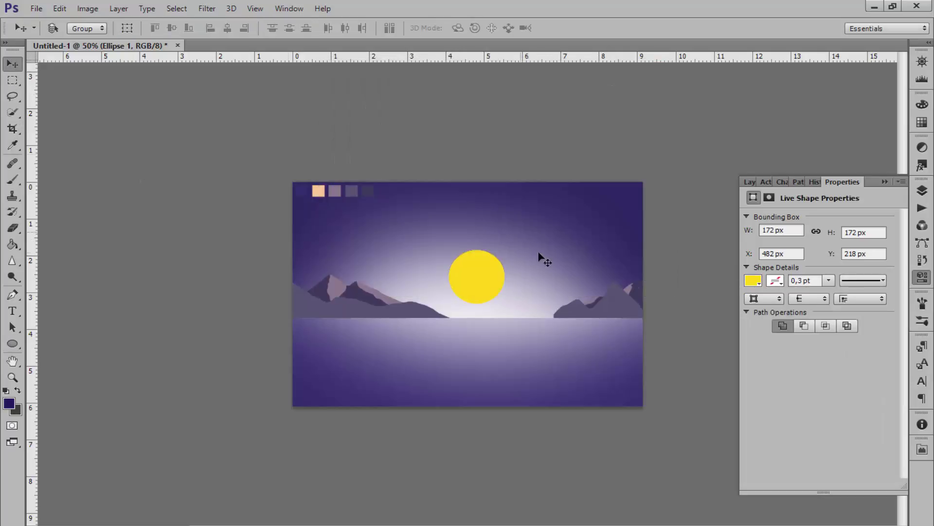
# Step: Add a new layer above the sun and load the Ellipse 1 circle as a selection
pyautogui.click(883, 181)
pyautogui.click(921, 190)
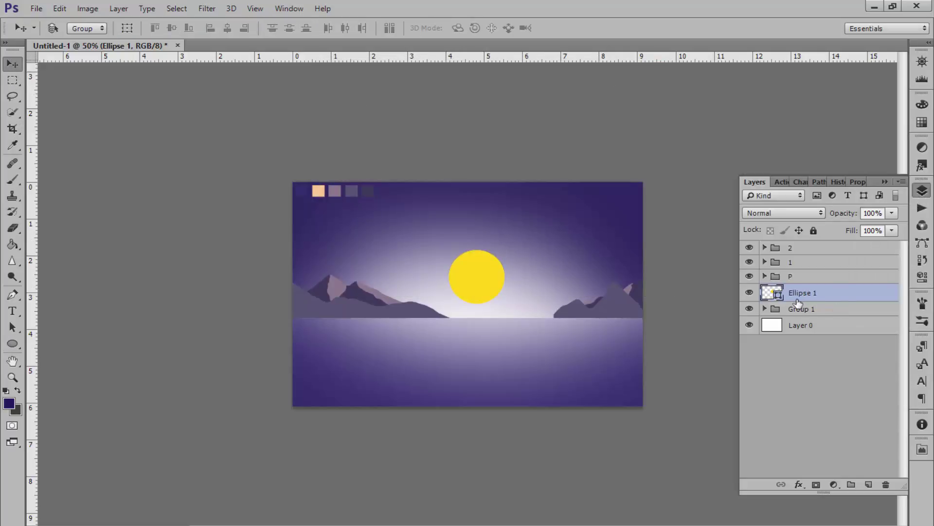
pyautogui.click(870, 485)
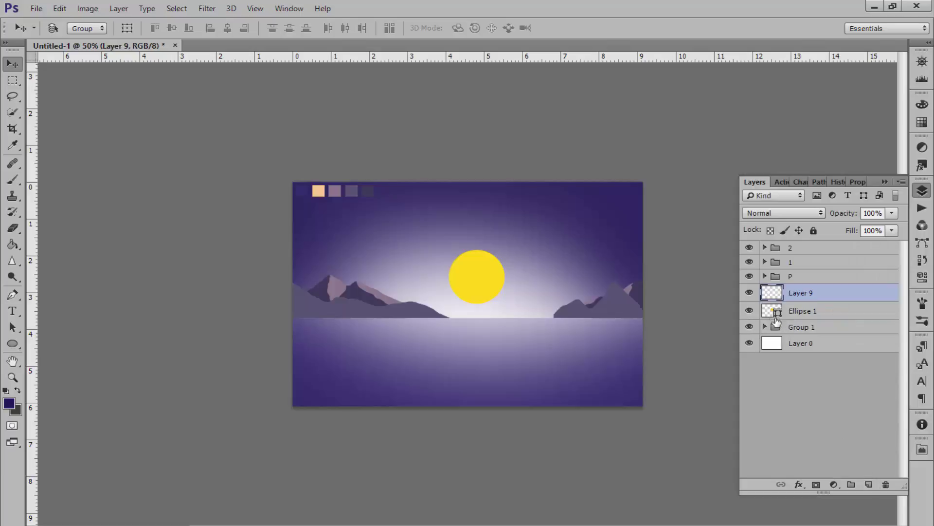
pyautogui.keyDown('ctrl'); pyautogui.click(772, 310); pyautogui.keyUp('ctrl')
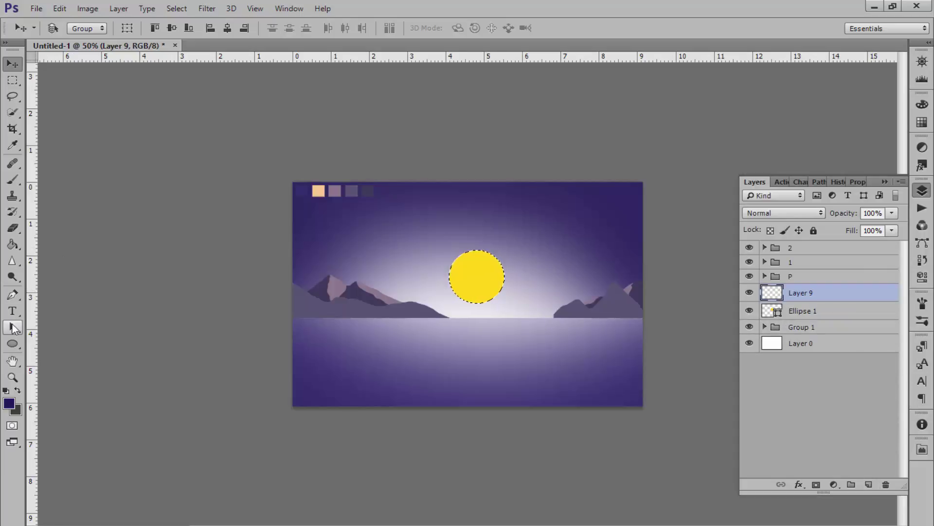
pyautogui.click(12, 179)
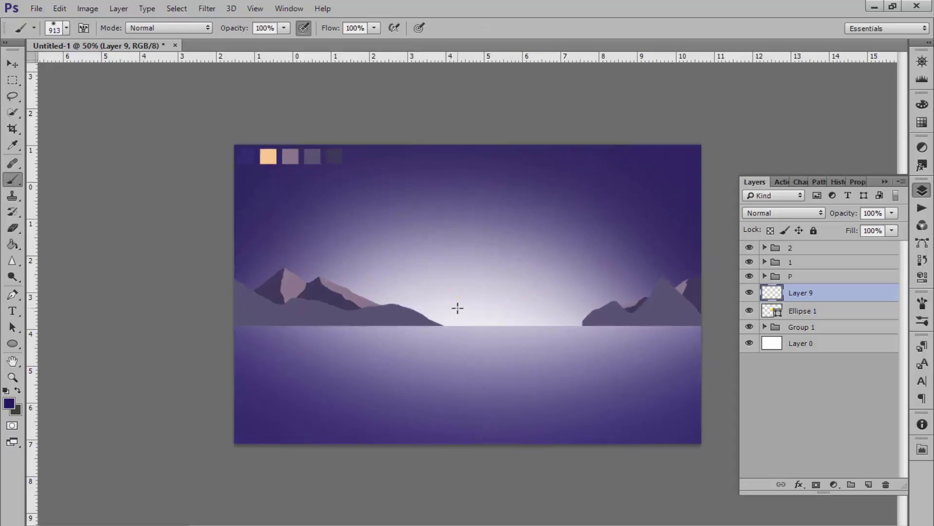
pyautogui.hotkey('ctrl', '1')
# Step: Brush saturated orange onto the sun's upper right, then add another empty layer
pyautogui.click(8, 402)
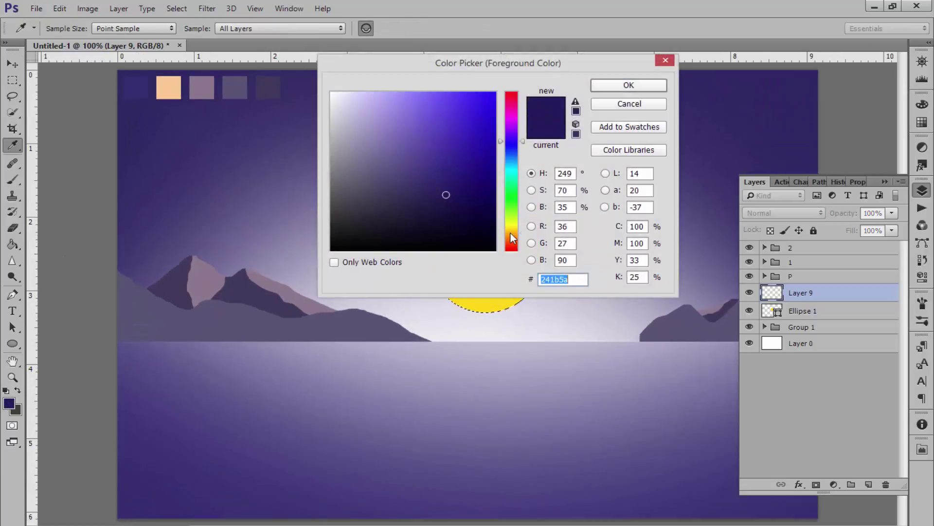
pyautogui.click(510, 232)
pyautogui.click(496, 91)
pyautogui.click(629, 85)
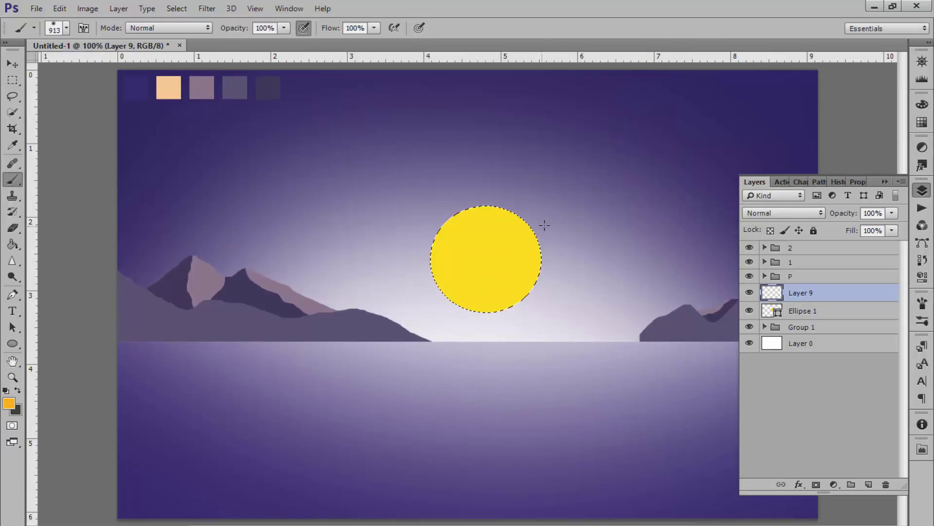
pyautogui.moveTo(467, 214)
pyautogui.mouseDown()
pyautogui.moveTo(569, 235)
pyautogui.moveTo(538, 340)
pyautogui.moveTo(417, 351)
pyautogui.mouseUp()
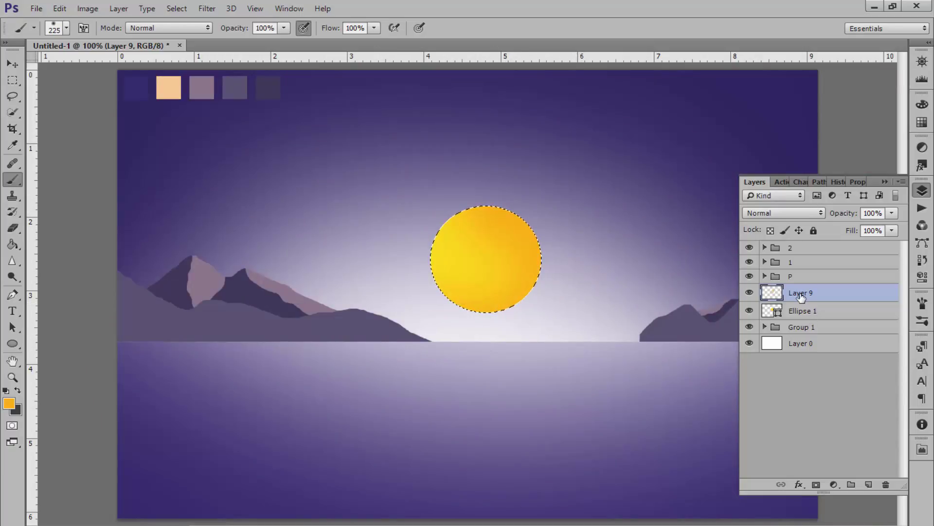
pyautogui.click(869, 484)
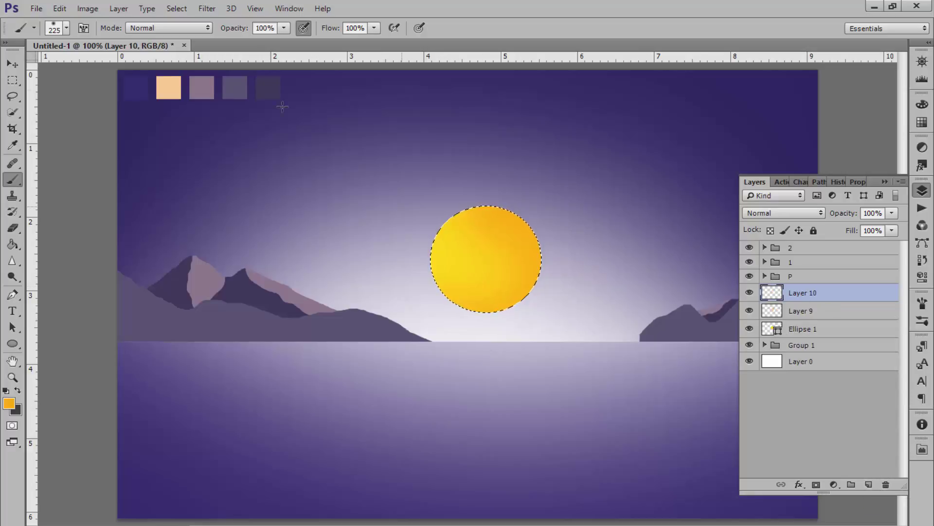
# Step: Invert the selection to outside the sun and set the brush colour to lighter orange ffb924
pyautogui.click(177, 8)
pyautogui.click(188, 52)
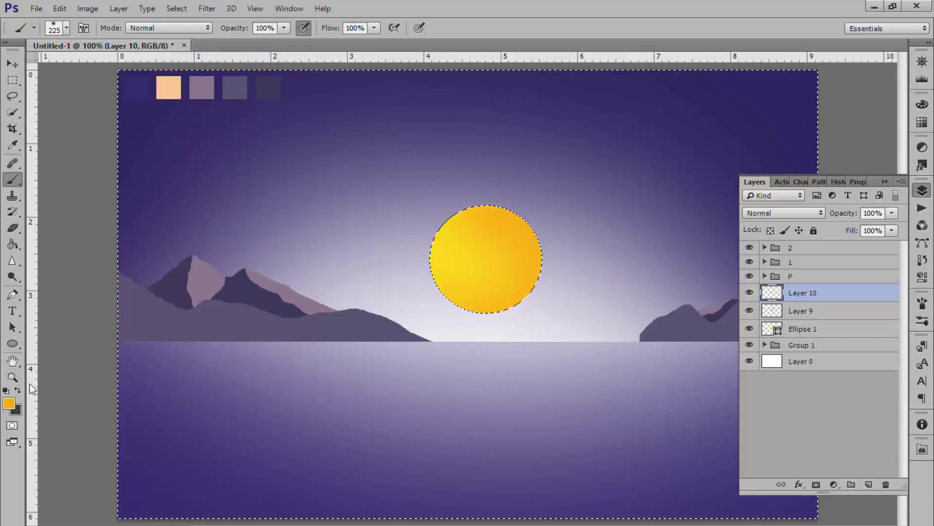
pyautogui.click(9, 403)
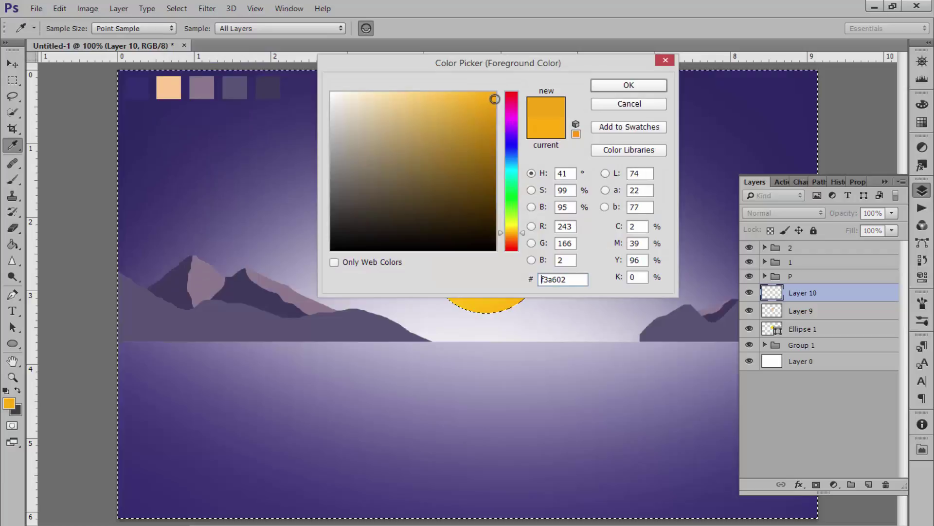
pyautogui.moveTo(494, 99); pyautogui.dragTo(472, 92)
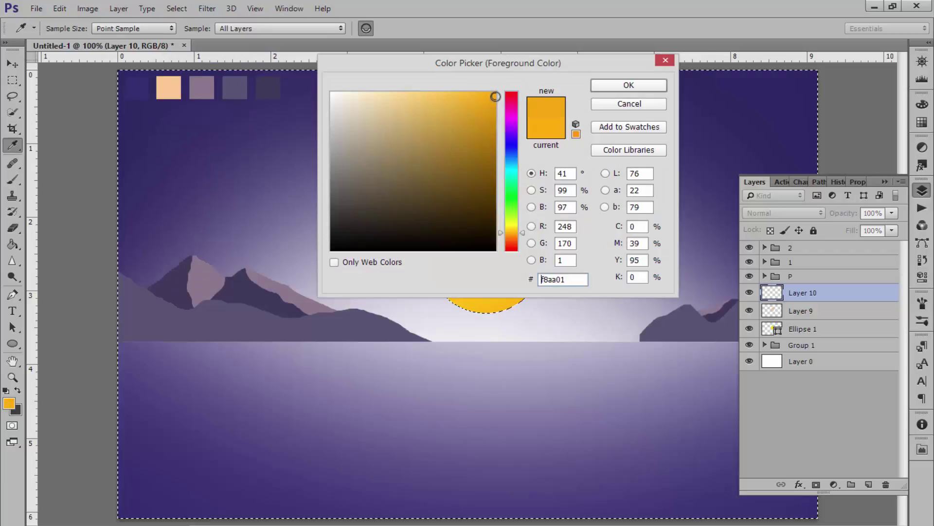
pyautogui.click(621, 89)
pyautogui.press('b')
# Step: Test orange glow strokes and half opacity on Layer 10, then undo them
pyautogui.click(500, 207)
pyautogui.hotkey('ctrl', 'z')
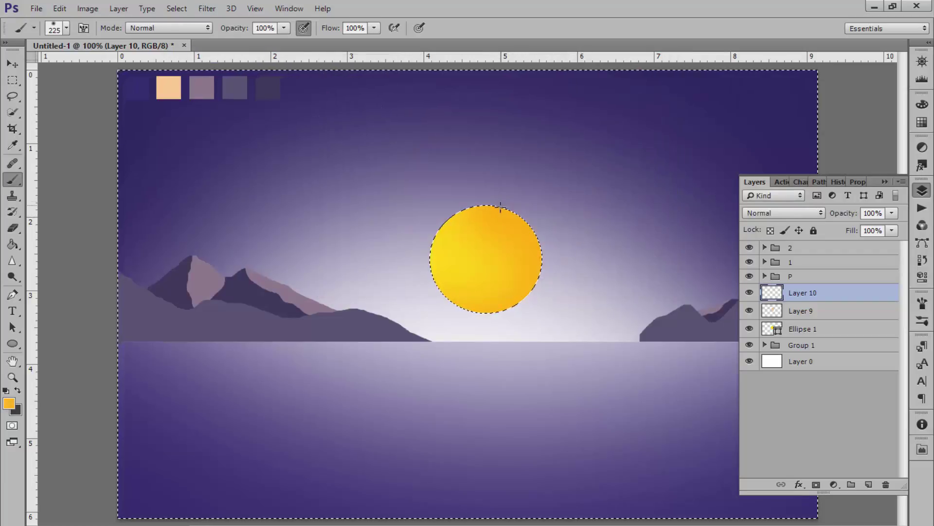
pyautogui.moveTo(500, 207)
pyautogui.mouseDown()
pyautogui.moveTo(521, 219)
pyautogui.moveTo(538, 257)
pyautogui.moveTo(513, 273)
pyautogui.moveTo(442, 242)
pyautogui.moveTo(514, 218)
pyautogui.mouseUp()
pyautogui.hotkey('ctrl', 'z')
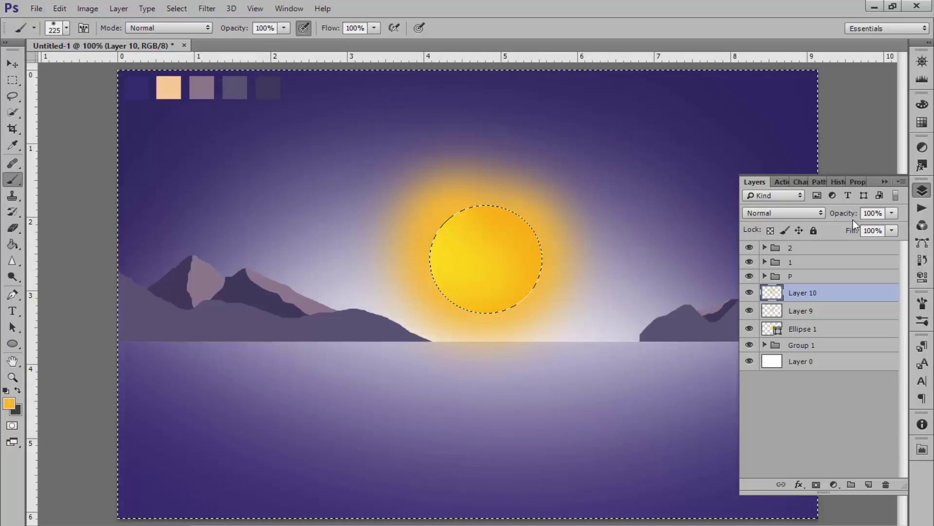
pyautogui.moveTo(843, 213); pyautogui.dragTo(822, 218)
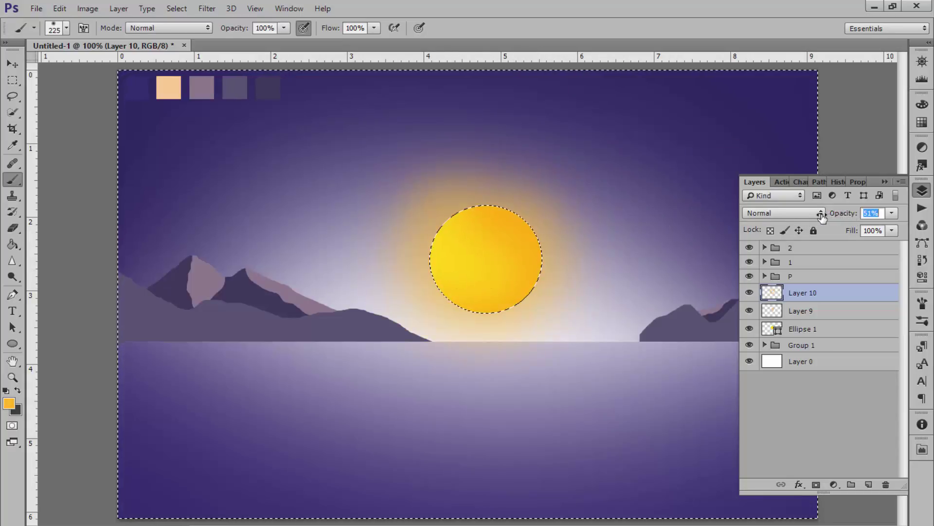
pyautogui.press('Return')
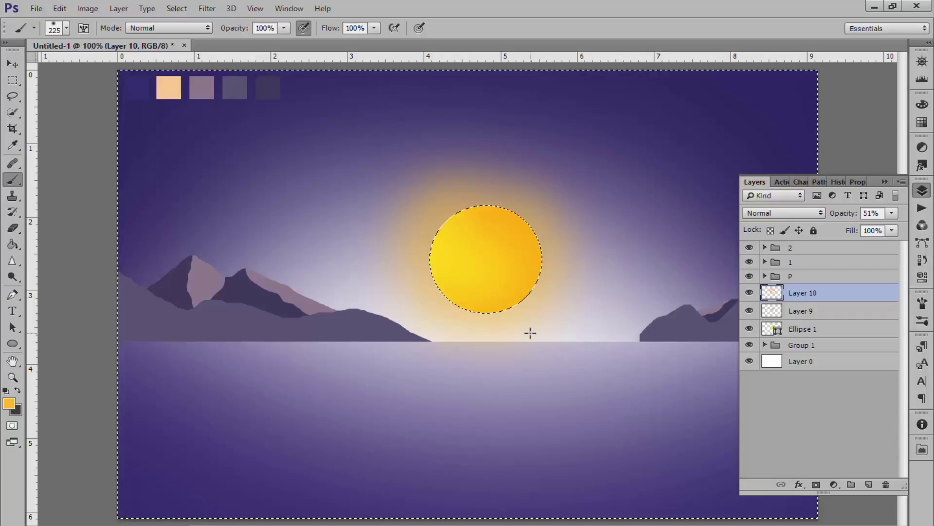
pyautogui.hotkey('ctrl', 'z')
pyautogui.hotkey('ctrl', 'z')
pyautogui.hotkey('ctrl', 'z')
pyautogui.hotkey('ctrl', 'z')
pyautogui.hotkey('ctrl', 'z')
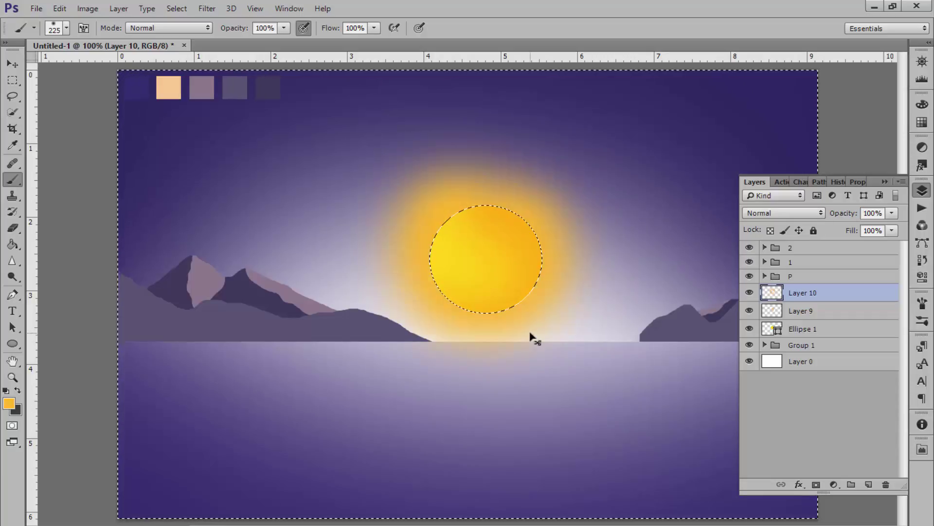
pyautogui.hotkey('ctrl', 'alt', 'z')
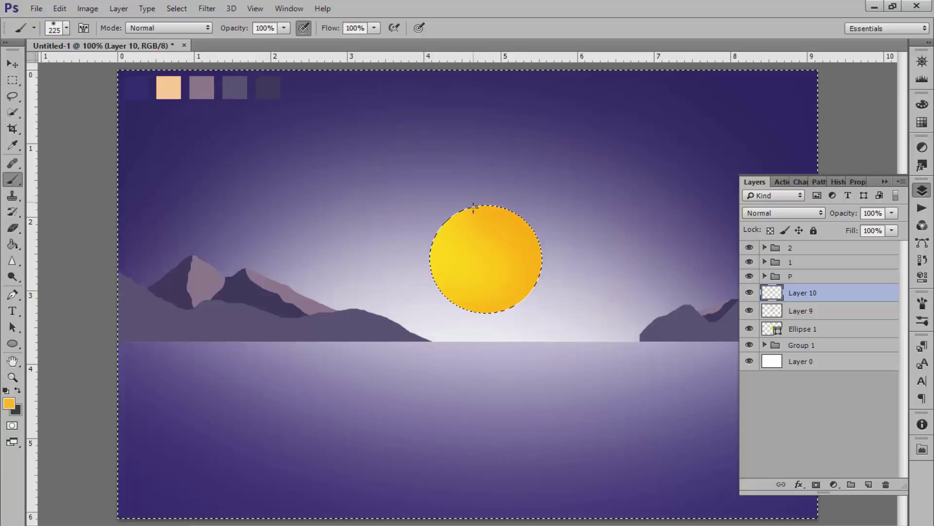
# Step: Paint a large soft glow around the sun, extend it right, and fade it to about half
pyautogui.moveTo(473, 207)
pyautogui.mouseDown()
pyautogui.moveTo(516, 209)
pyautogui.moveTo(540, 308)
pyautogui.moveTo(427, 282)
pyautogui.moveTo(459, 217)
pyautogui.moveTo(424, 234)
pyautogui.moveTo(433, 312)
pyautogui.mouseUp()
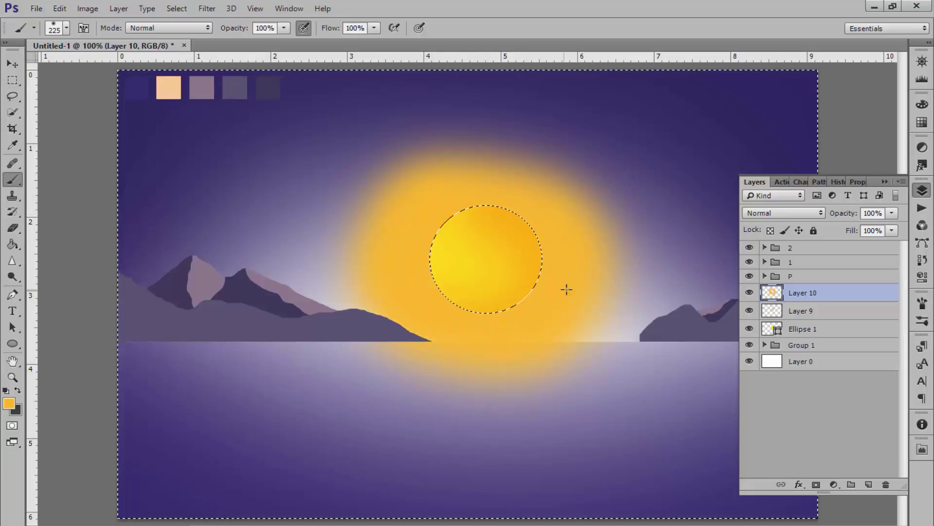
pyautogui.moveTo(566, 289); pyautogui.dragTo(574, 241)
pyautogui.moveTo(849, 217)
pyautogui.mouseDown()
pyautogui.moveTo(807, 218)
pyautogui.moveTo(871, 219)
pyautogui.mouseUp()
# Step: Clear Layer 10 and repaint a soft orange glow around the sun, trying 48% opacity
pyautogui.press('Delete')
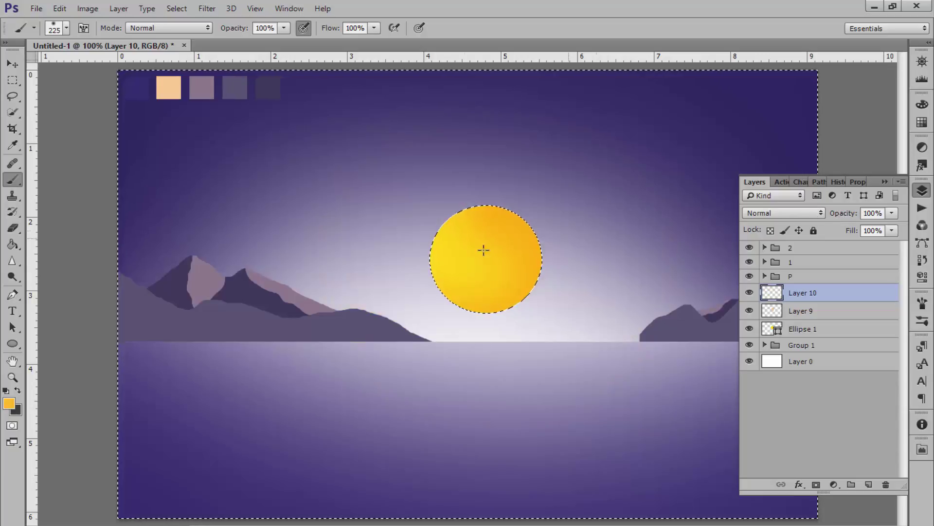
pyautogui.moveTo(484, 250)
pyautogui.mouseDown()
pyautogui.moveTo(636, 319)
pyautogui.moveTo(390, 309)
pyautogui.moveTo(388, 252)
pyautogui.moveTo(445, 236)
pyautogui.mouseUp()
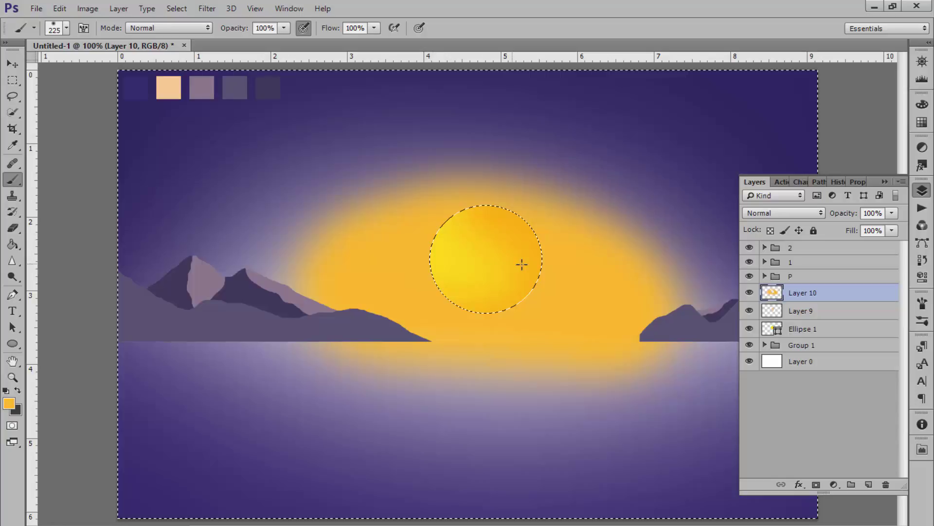
pyautogui.moveTo(847, 217); pyautogui.dragTo(816, 214)
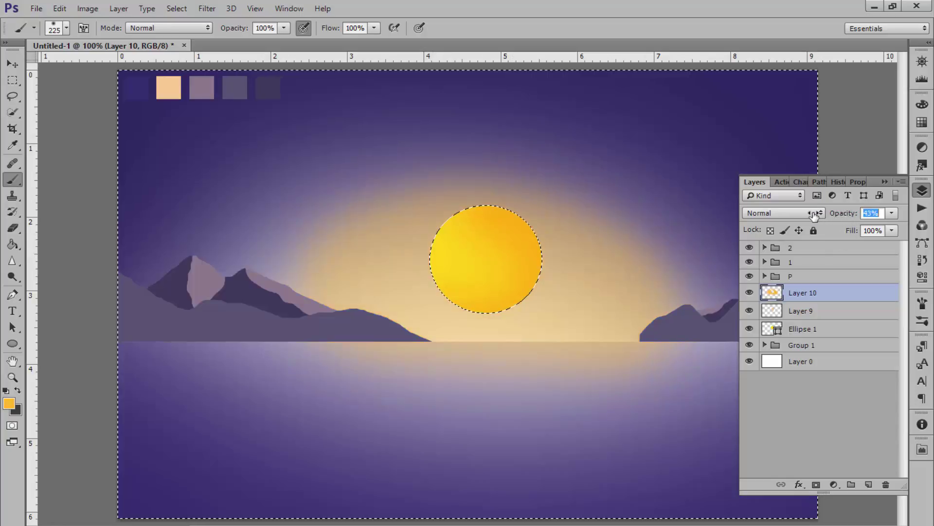
pyautogui.press('Return')
pyautogui.hotkey('ctrl', '-')
pyautogui.hotkey('ctrl', '+')
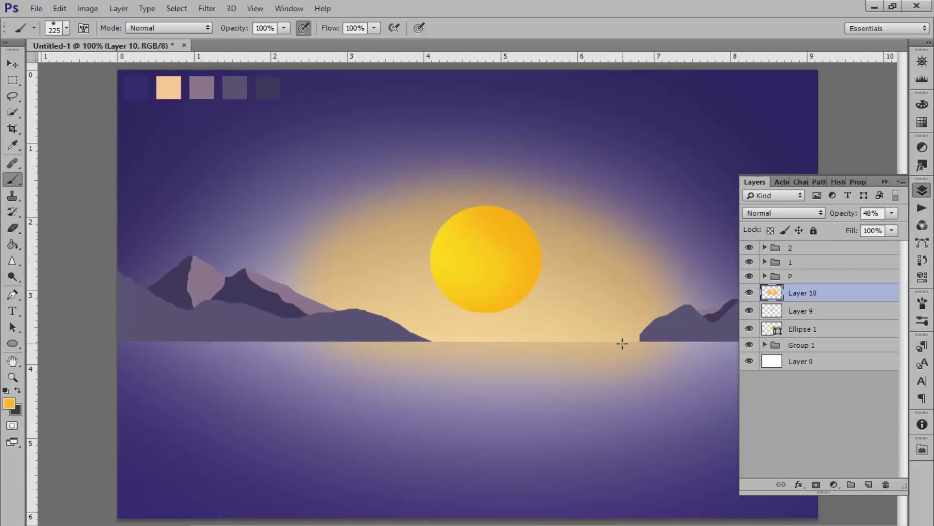
pyautogui.hotkey('ctrl', 'z')
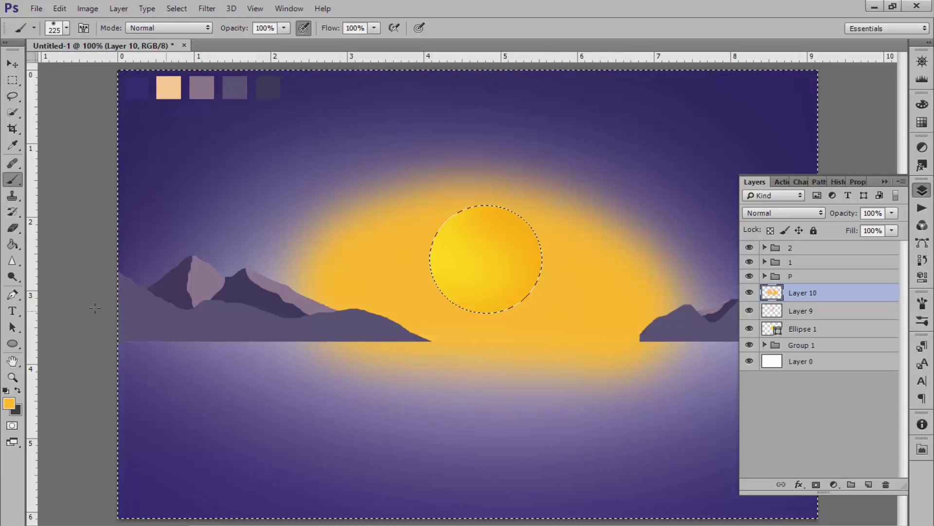
# Step: Paint the sun's reflection on the water with a 367 brush and set 53% opacity
pyautogui.moveTo(596, 364)
pyautogui.mouseDown()
pyautogui.moveTo(520, 393)
pyautogui.moveTo(407, 384)
pyautogui.moveTo(433, 402)
pyautogui.moveTo(561, 433)
pyautogui.moveTo(500, 440)
pyautogui.mouseUp()
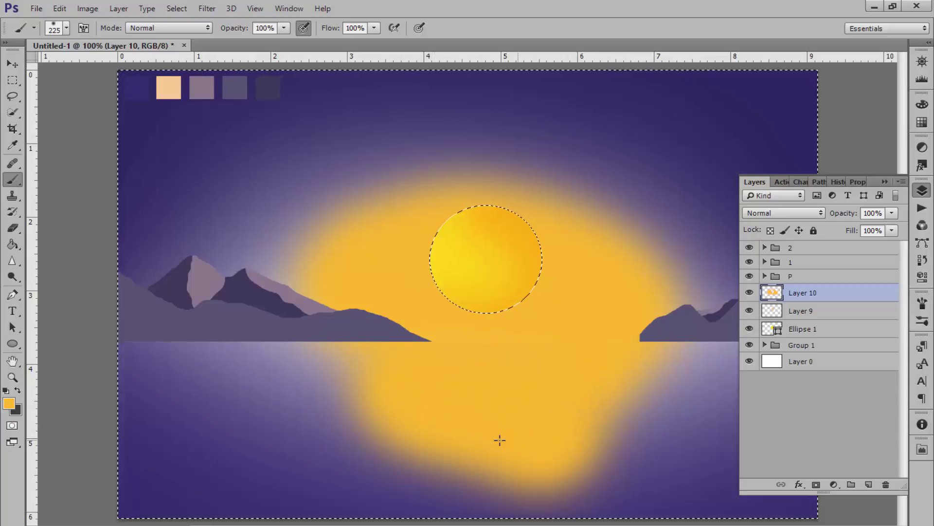
pyautogui.hotkey('ctrl', 'z')
pyautogui.moveTo(600, 380)
pyautogui.mouseDown()
pyautogui.moveTo(521, 432)
pyautogui.moveTo(448, 376)
pyautogui.mouseUp()
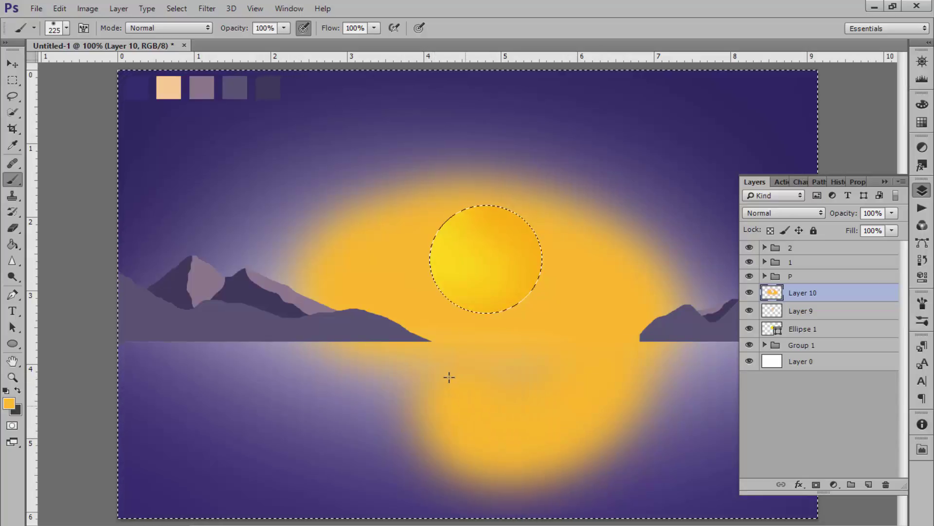
pyautogui.hotkey('ctrl', 'z')
pyautogui.moveTo(559, 396)
pyautogui.mouseDown()
pyautogui.moveTo(506, 416)
pyautogui.moveTo(440, 381)
pyautogui.mouseUp()
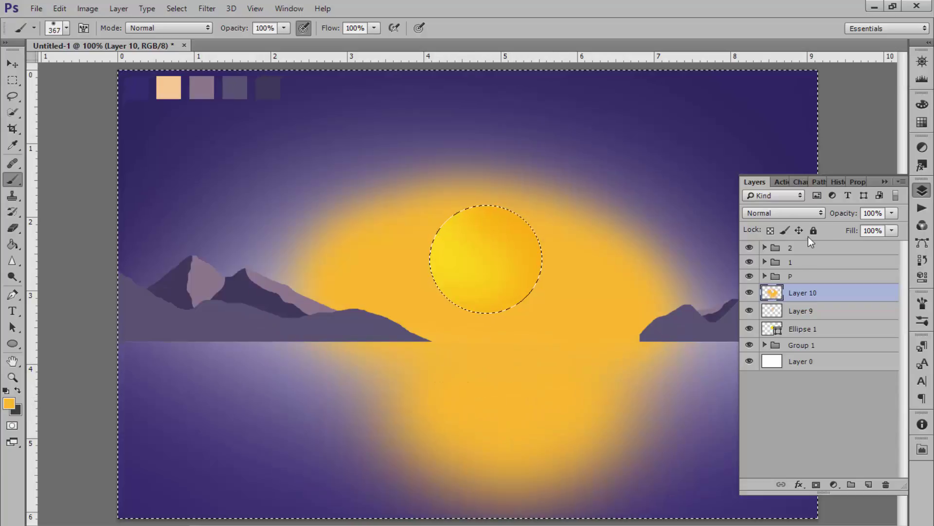
pyautogui.moveTo(854, 216); pyautogui.dragTo(823, 217)
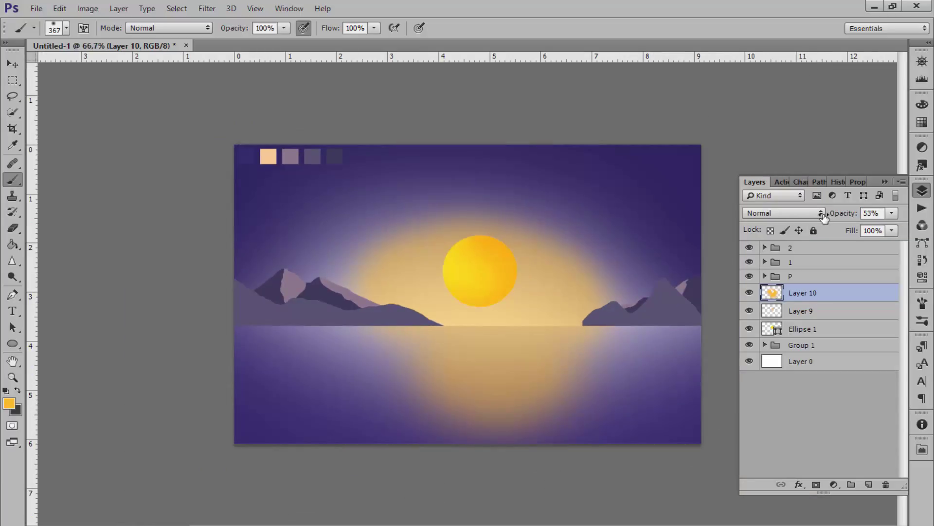
# Step: Duplicate mountain groups 2 and 1 and merge the copies into one layer
pyautogui.hotkey('ctrl', '+')
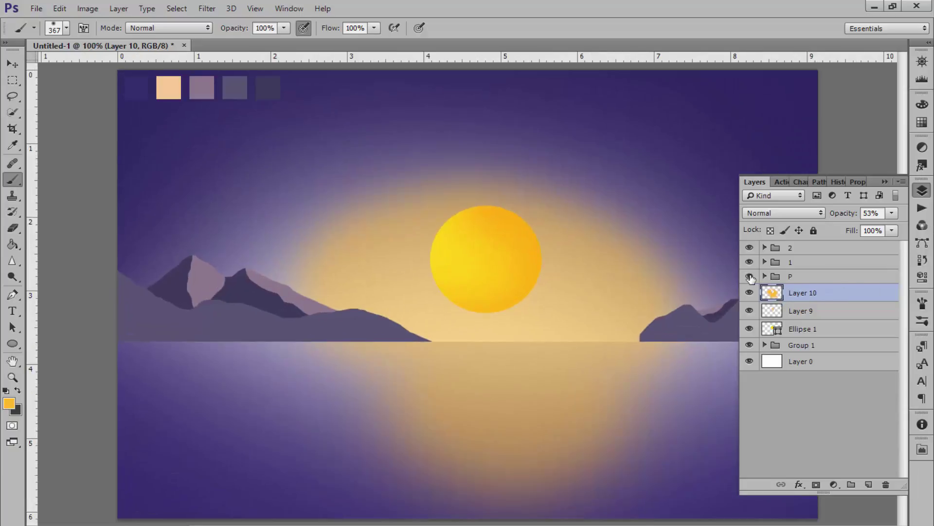
pyautogui.click(750, 276)
pyautogui.click(750, 262)
pyautogui.click(789, 248)
pyautogui.keyDown('shift'); pyautogui.click(803, 263); pyautogui.keyUp('shift')
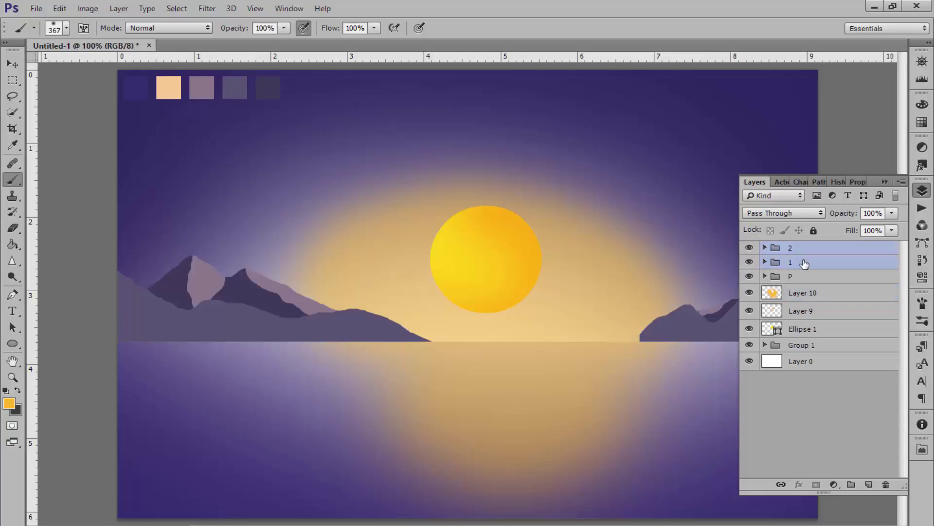
pyautogui.hotkey('ctrl', 'j')
pyautogui.rightClick(808, 263)
pyautogui.click(834, 432)
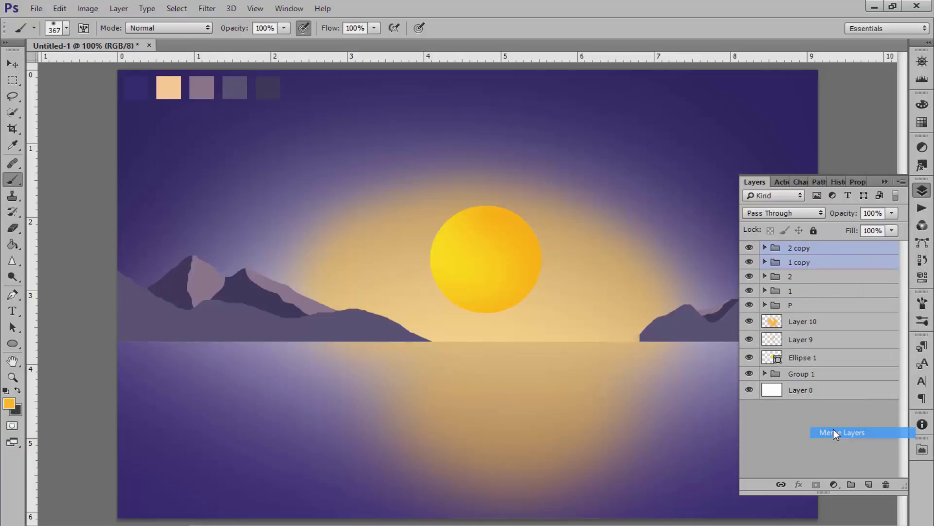
# Step: Give the merged mountain layer a black 000000 Color Overlay
pyautogui.doubleClick(833, 258)
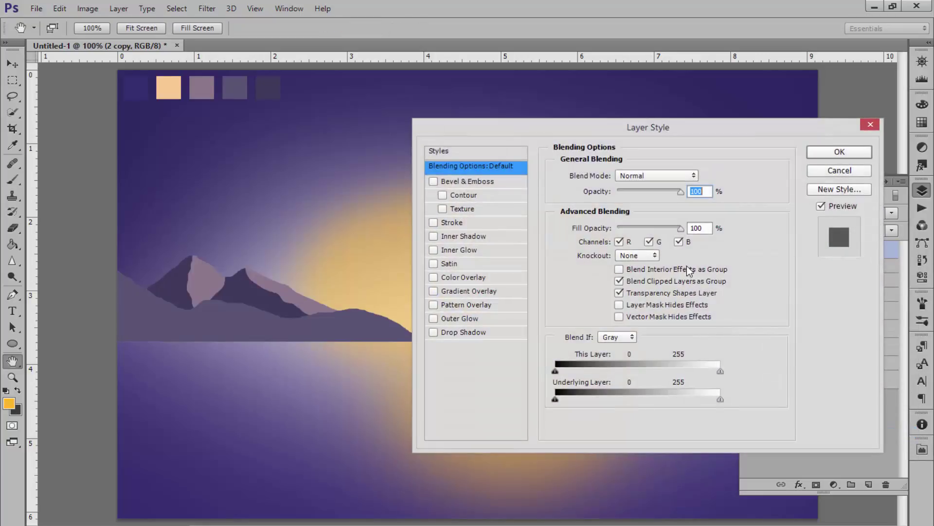
pyautogui.click(454, 278)
pyautogui.click(698, 177)
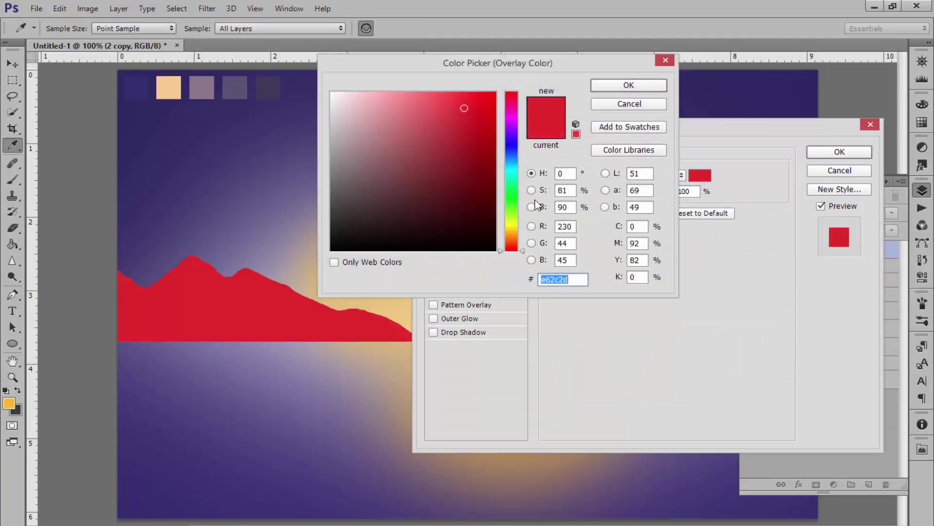
pyautogui.write('000000')
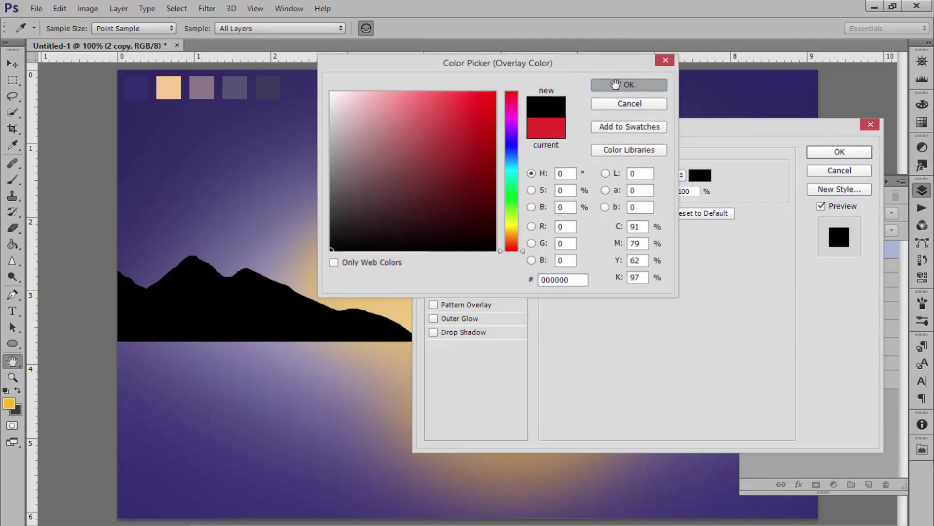
pyautogui.click(627, 86)
pyautogui.click(856, 153)
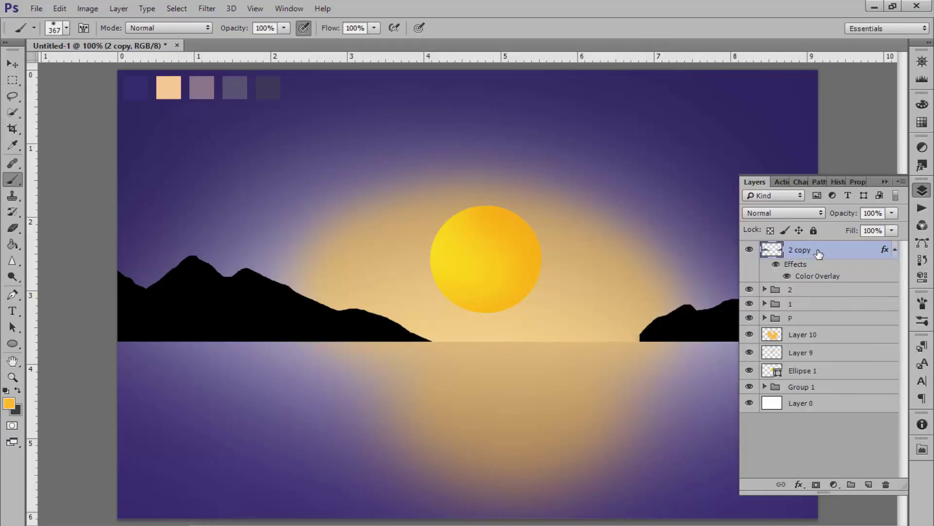
# Step: Flip the black mountain copy below the horizon and stretch it down into the water
pyautogui.hotkey('ctrl', 't')
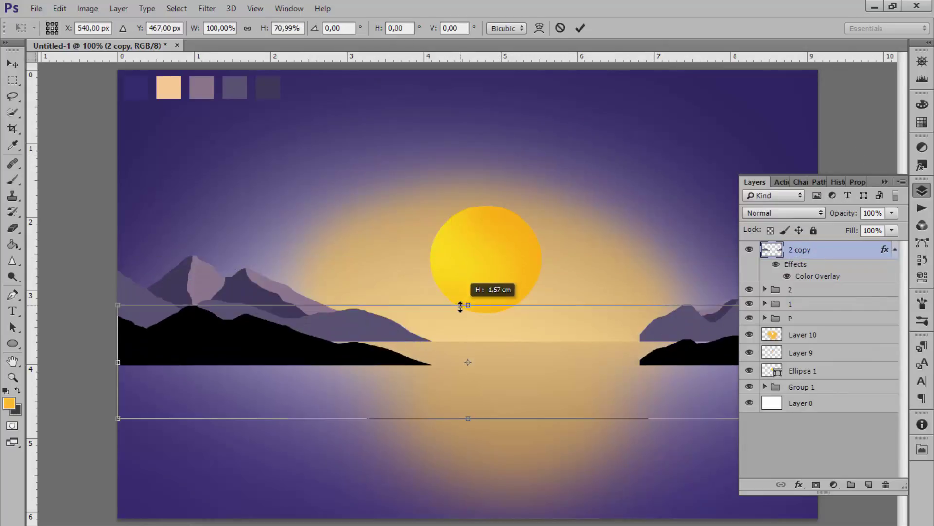
pyautogui.moveTo(469, 256)
pyautogui.mouseDown()
pyautogui.moveTo(468, 499)
pyautogui.moveTo(468, 357)
pyautogui.mouseUp()
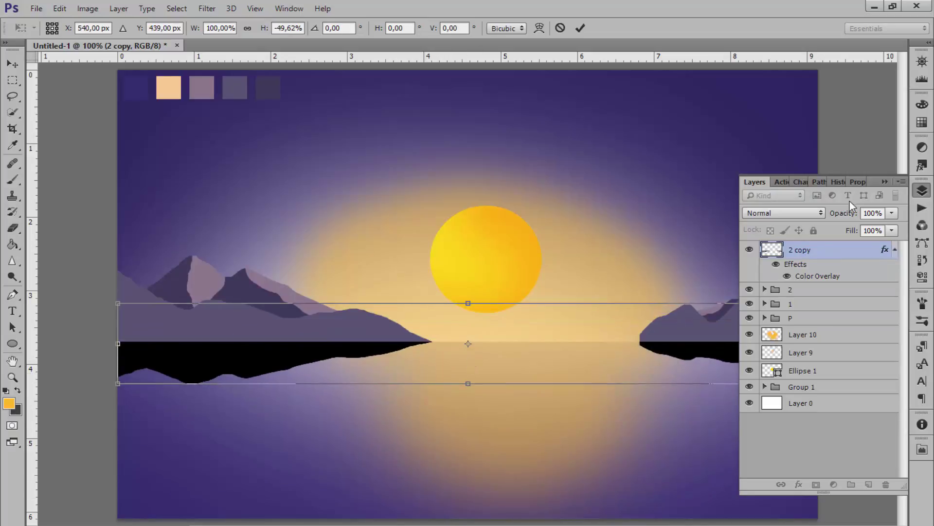
pyautogui.click(884, 181)
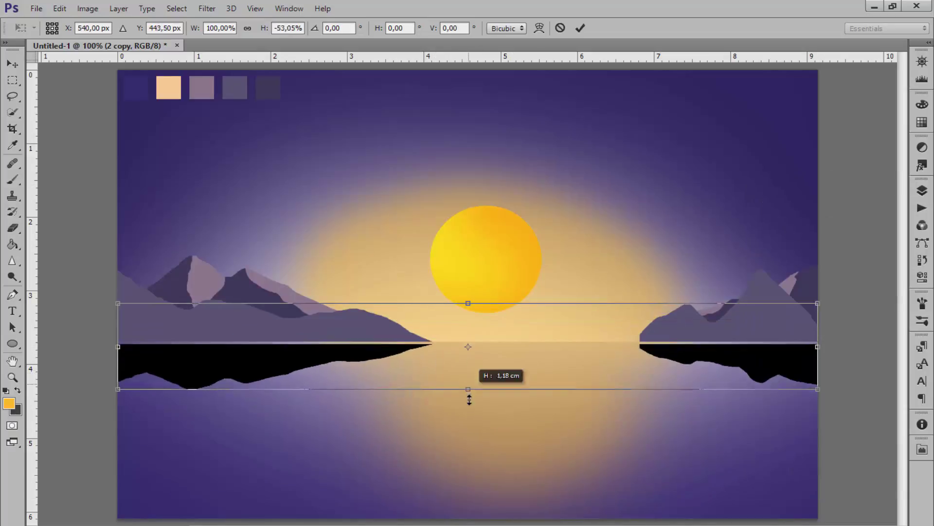
pyautogui.moveTo(469, 383)
pyautogui.mouseDown()
pyautogui.moveTo(470, 412)
pyautogui.moveTo(469, 382)
pyautogui.mouseUp()
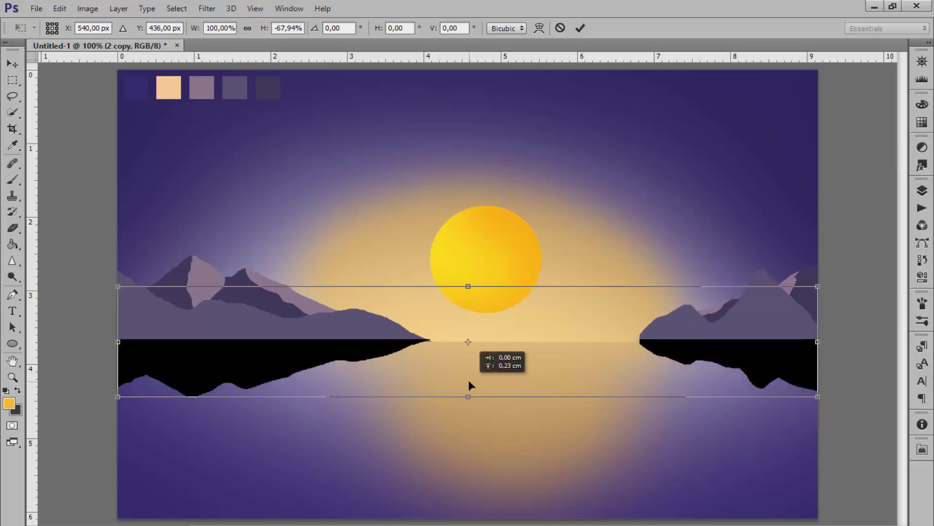
pyautogui.hotkey('ctrl', '+')
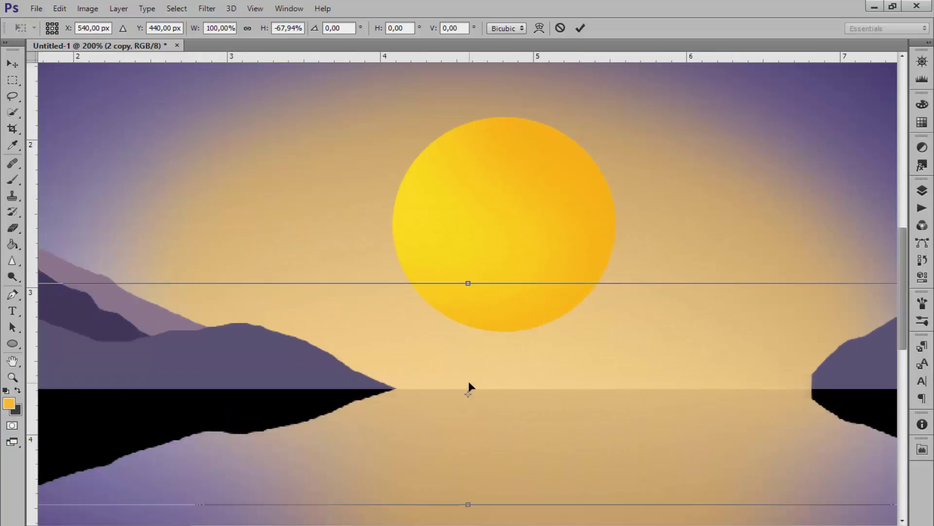
pyautogui.hotkey('ctrl', '-')
pyautogui.hotkey('ctrl', '-')
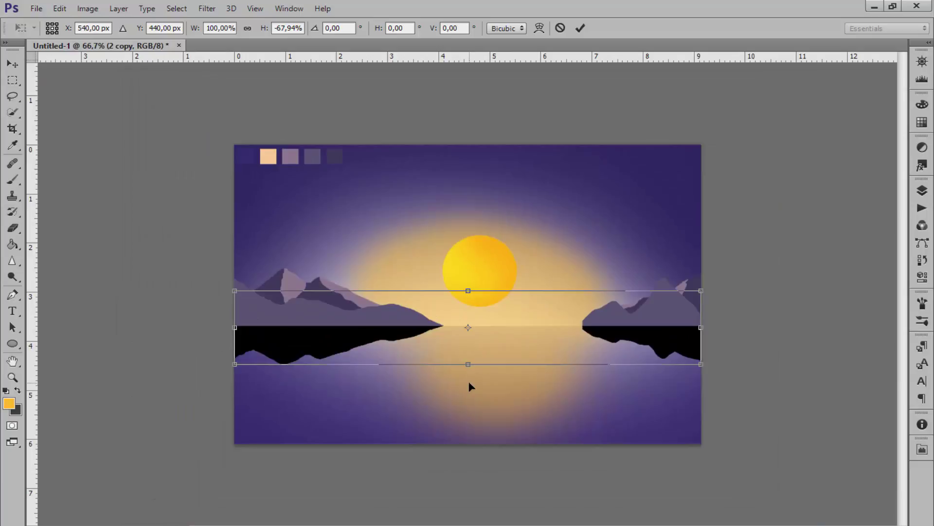
pyautogui.press('Return')
# Step: Lower the mountain reflection layer's opacity to 84%
pyautogui.press('b')
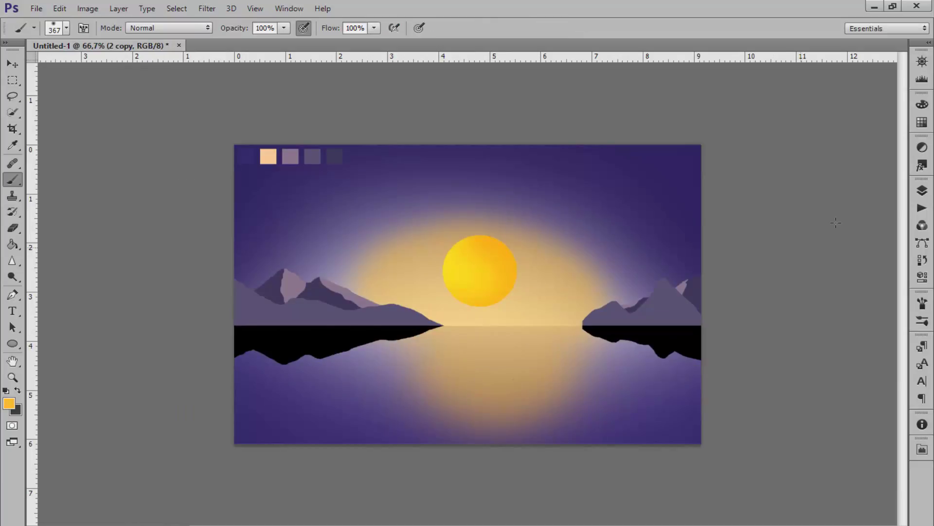
pyautogui.click(922, 190)
pyautogui.moveTo(847, 216); pyautogui.dragTo(796, 217)
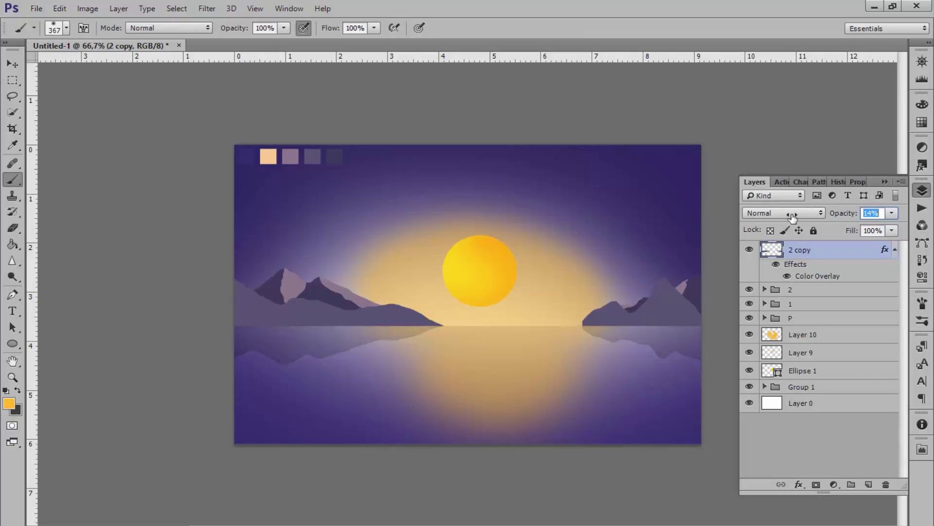
pyautogui.click(883, 182)
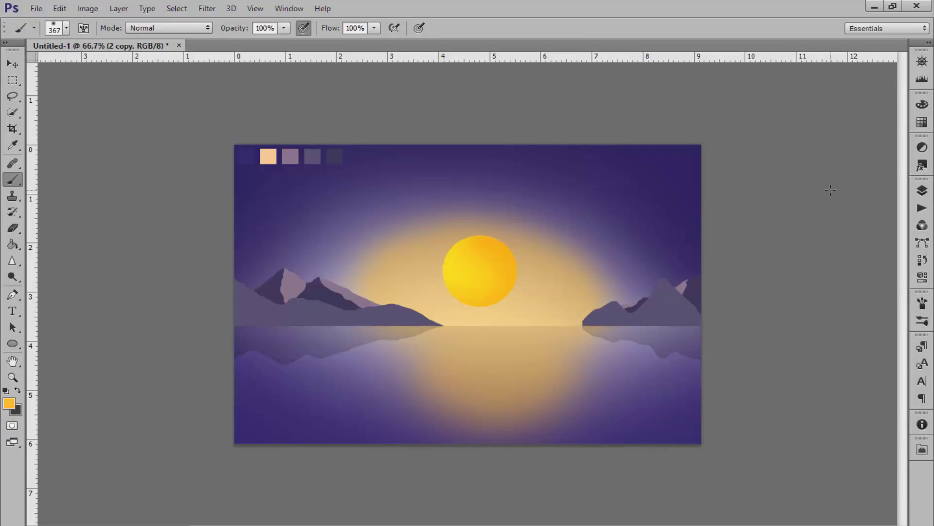
pyautogui.click(922, 192)
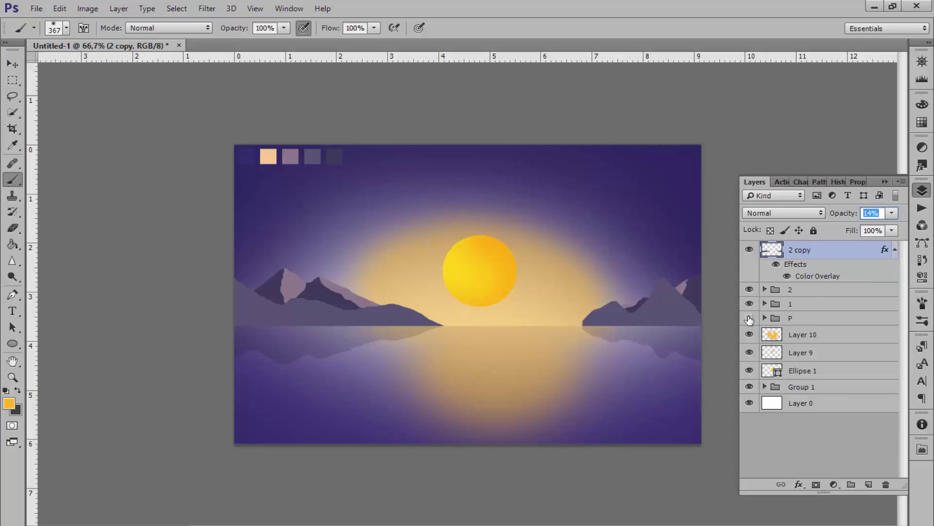
# Step: Hide swatch group P and fill a thin white lasso cloud left of the sun on a new layer
pyautogui.click(749, 319)
pyautogui.click(895, 250)
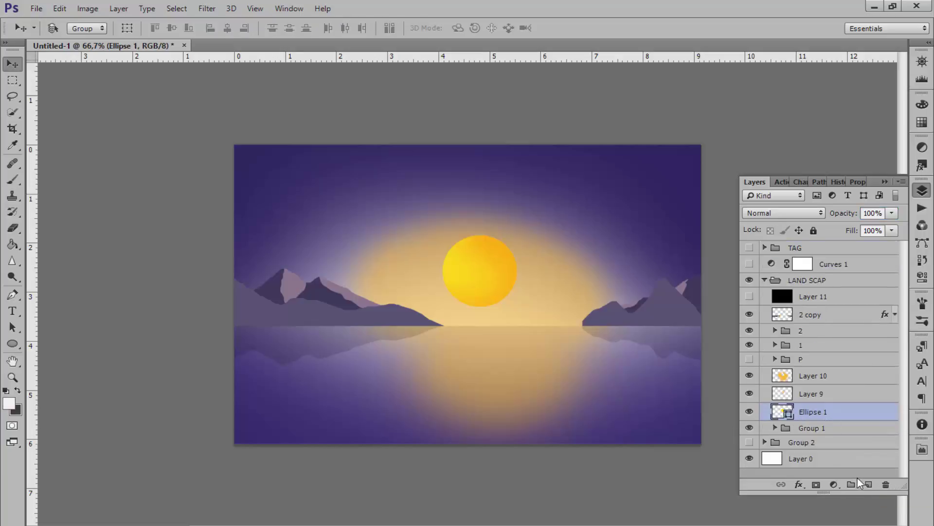
pyautogui.click(869, 485)
pyautogui.moveTo(830, 413); pyautogui.dragTo(826, 437)
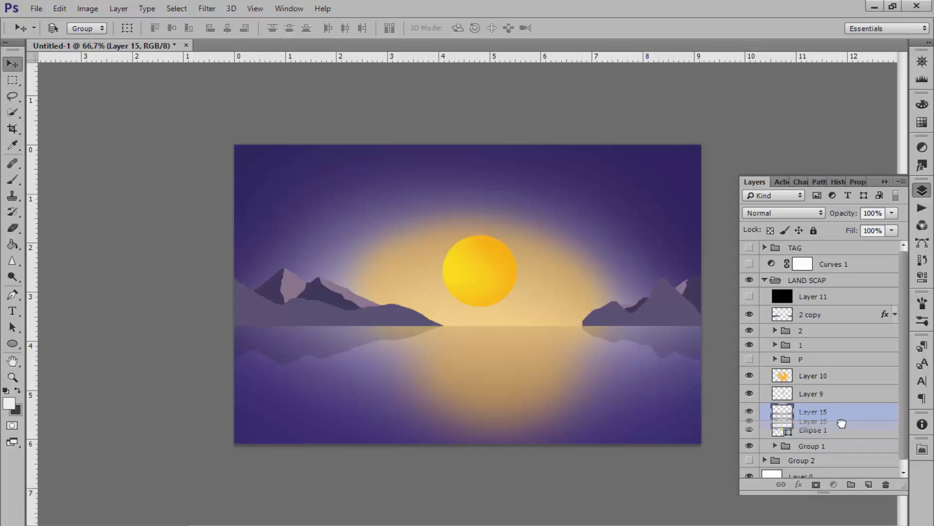
pyautogui.click(16, 100)
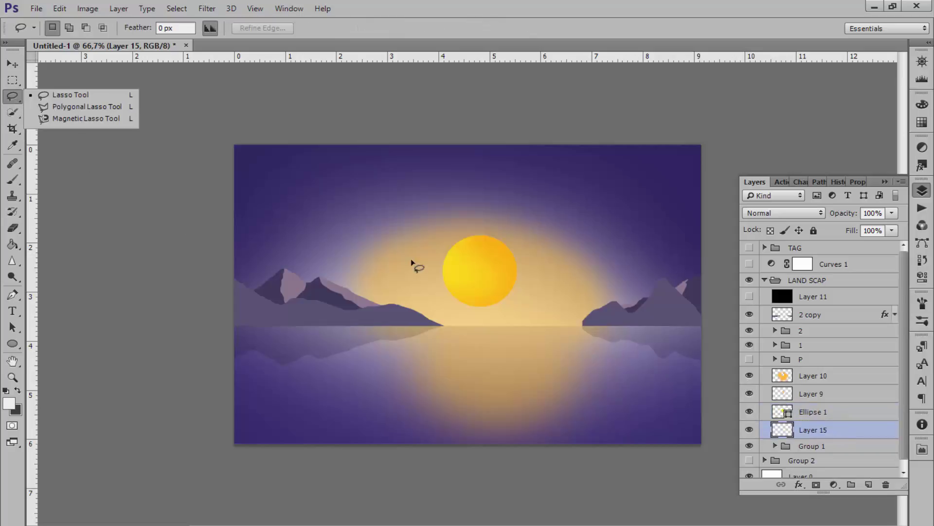
pyautogui.moveTo(372, 254)
pyautogui.mouseDown()
pyautogui.moveTo(419, 267)
pyautogui.moveTo(345, 260)
pyautogui.mouseUp()
pyautogui.click(12, 244)
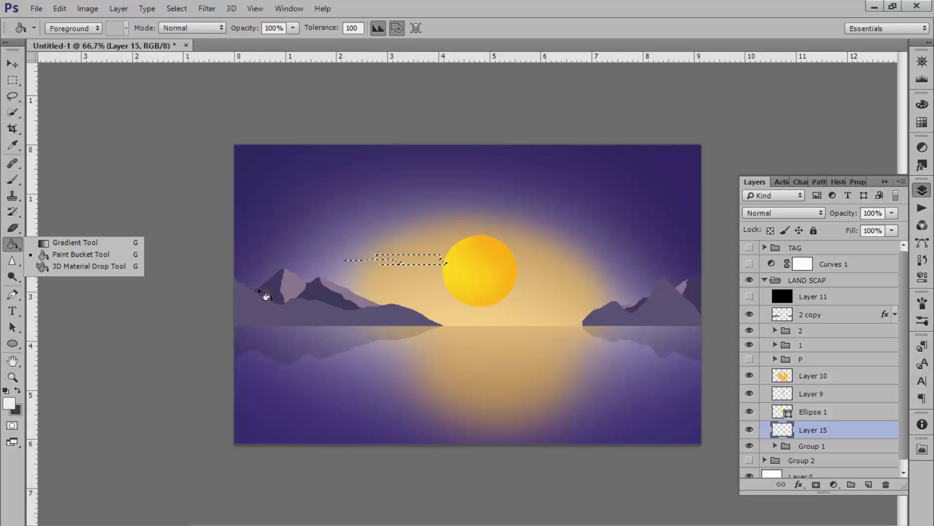
pyautogui.click(407, 258)
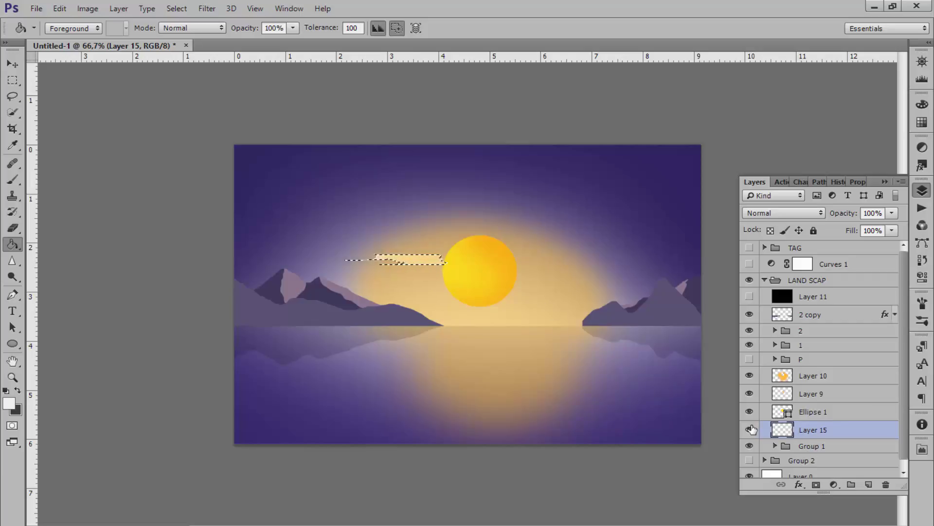
pyautogui.moveTo(840, 431); pyautogui.dragTo(822, 377)
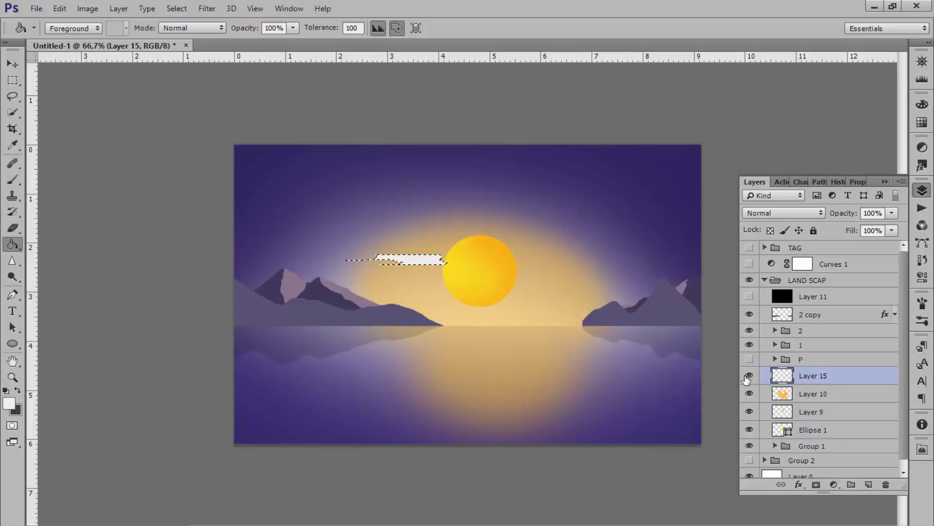
pyautogui.hotkey('ctrl', 'd')
# Step: Add a second thin white cloud right of the sun on its own layer
pyautogui.click(868, 484)
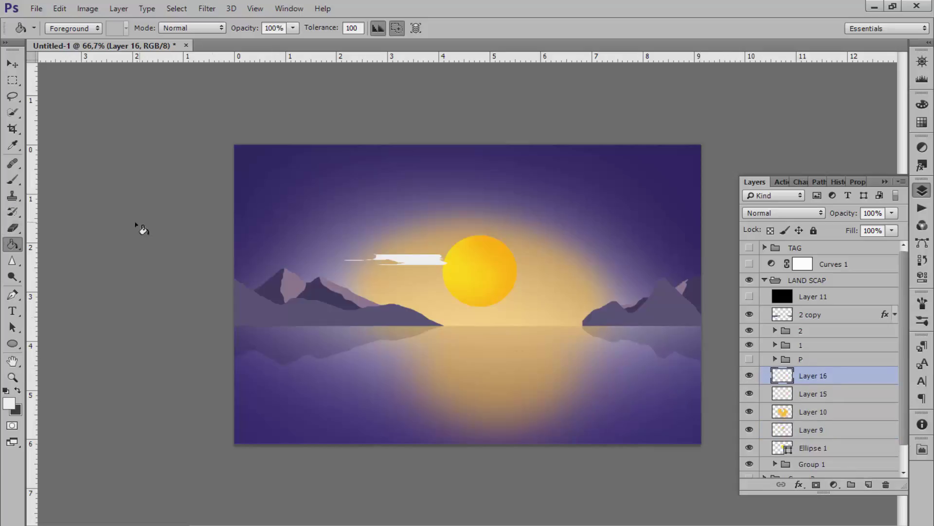
pyautogui.click(12, 96)
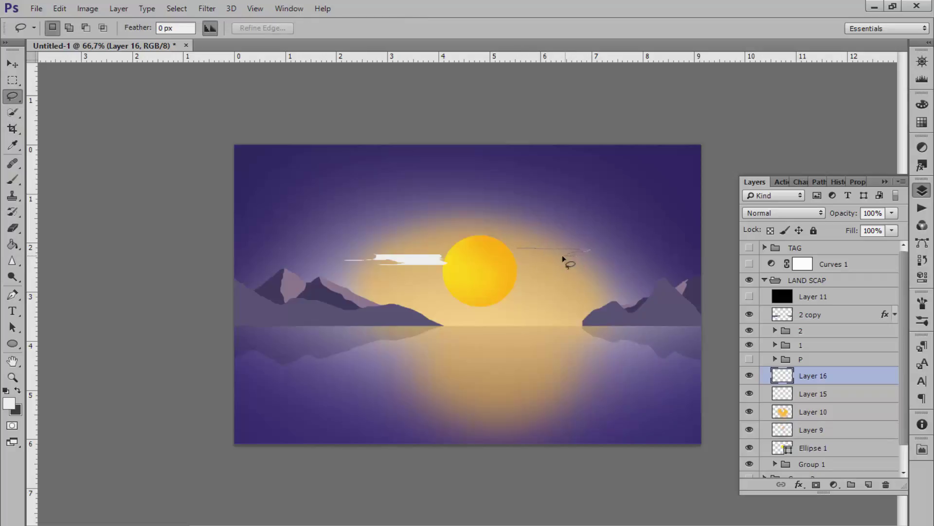
pyautogui.moveTo(551, 254); pyautogui.dragTo(524, 249)
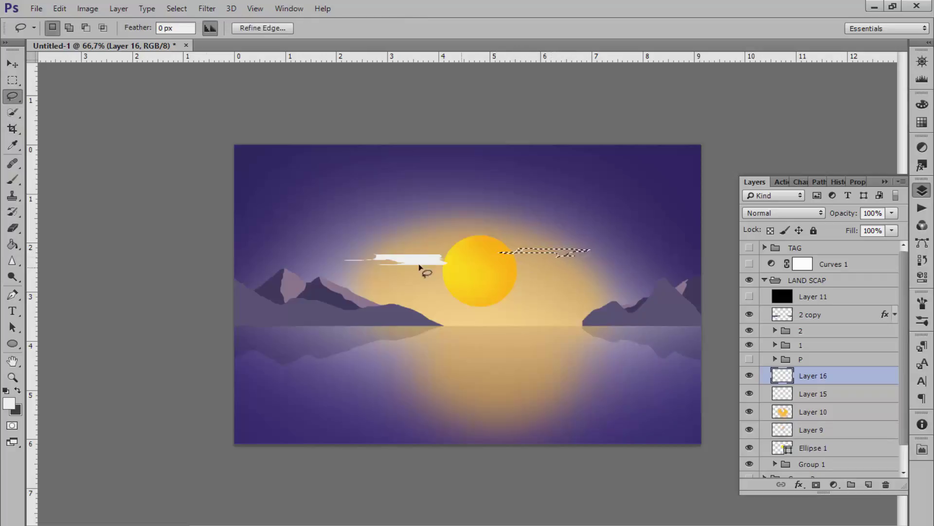
pyautogui.click(16, 241)
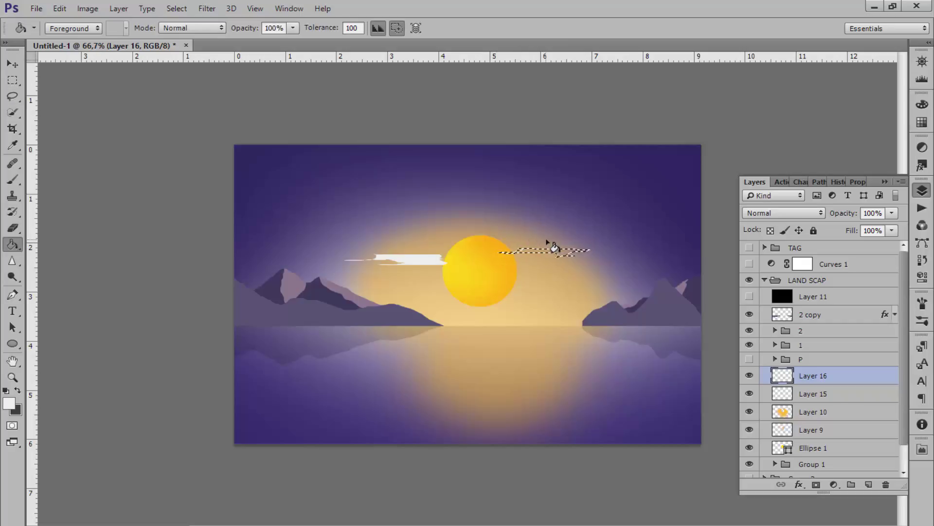
pyautogui.scroll(5, 550, 242)
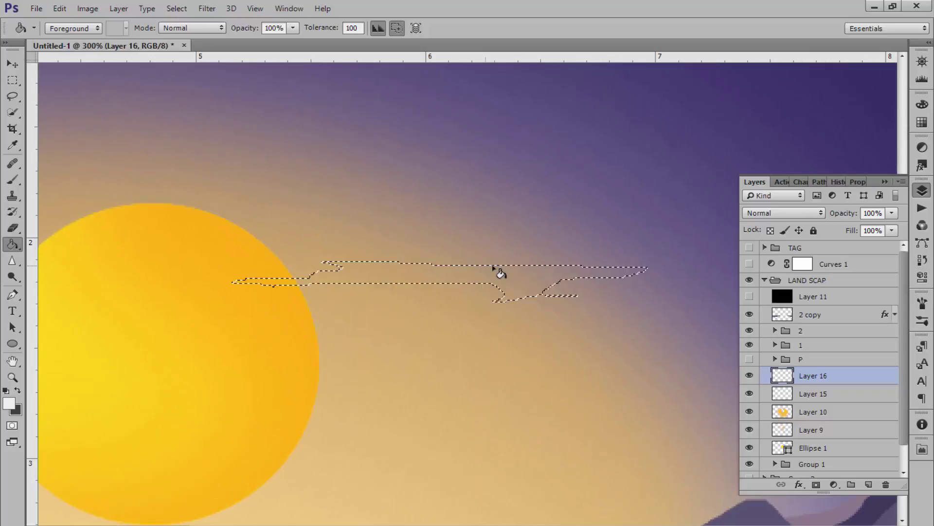
pyautogui.click(500, 269)
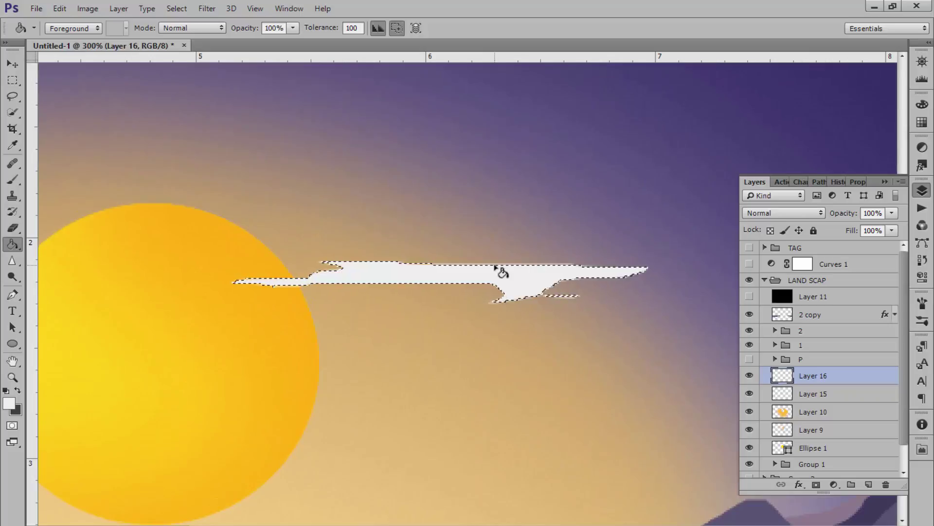
pyautogui.scroll(-2, 501, 270)
pyautogui.scroll(-1, 501, 271)
pyautogui.hotkey('ctrl', 'd')
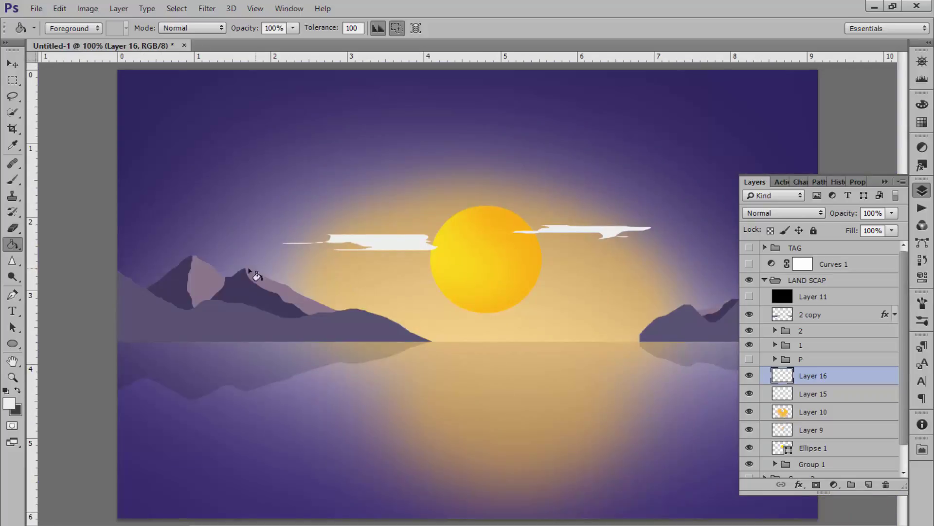
# Step: Try a white cloud band across the sun on a new layer, then undo and deselect it
pyautogui.click(869, 486)
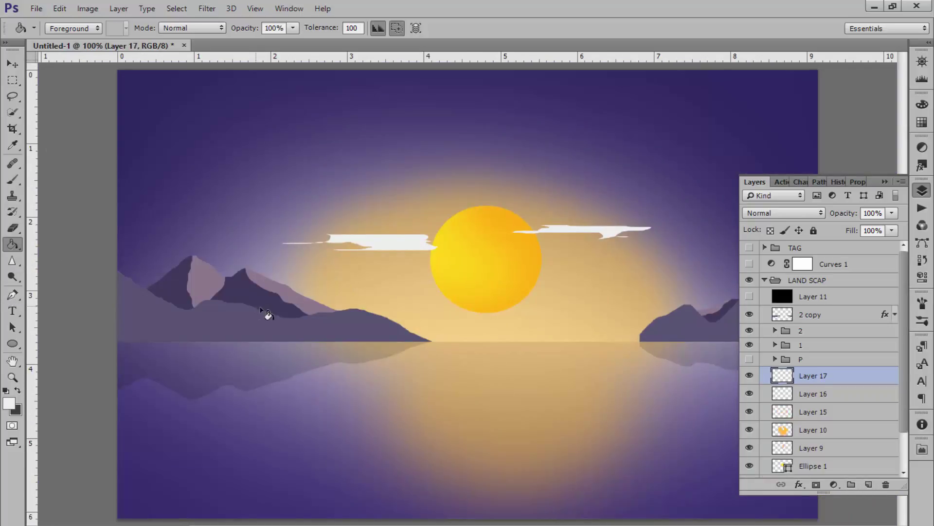
pyautogui.click(13, 96)
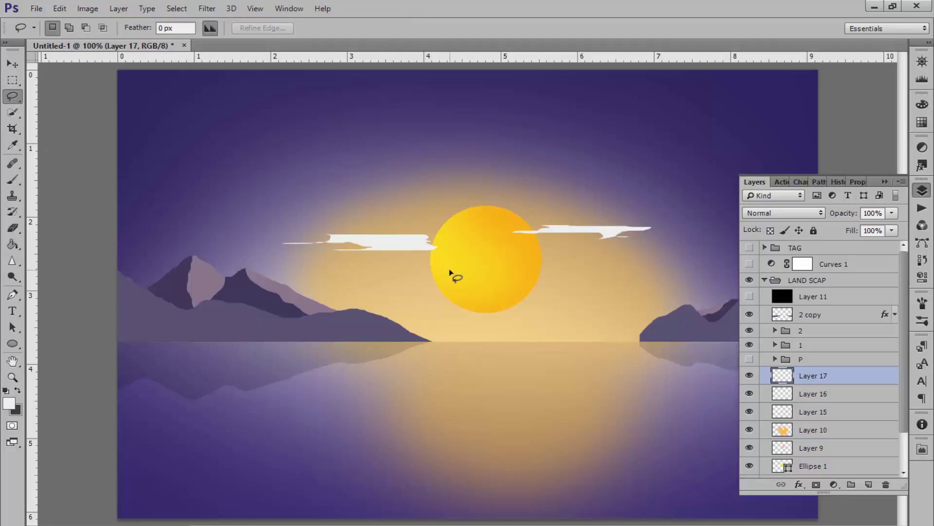
pyautogui.scroll(-1, 453, 271)
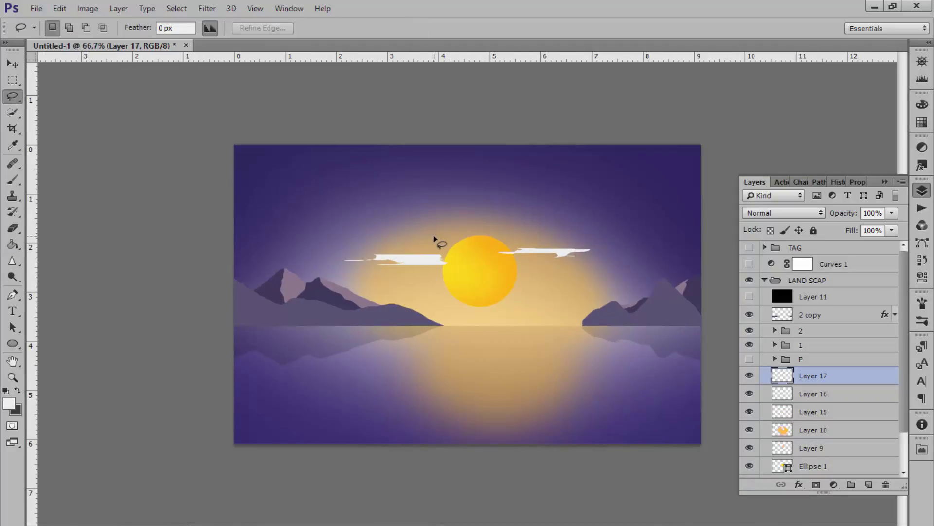
pyautogui.moveTo(428, 288)
pyautogui.mouseDown()
pyautogui.moveTo(510, 290)
pyautogui.moveTo(428, 289)
pyautogui.mouseUp()
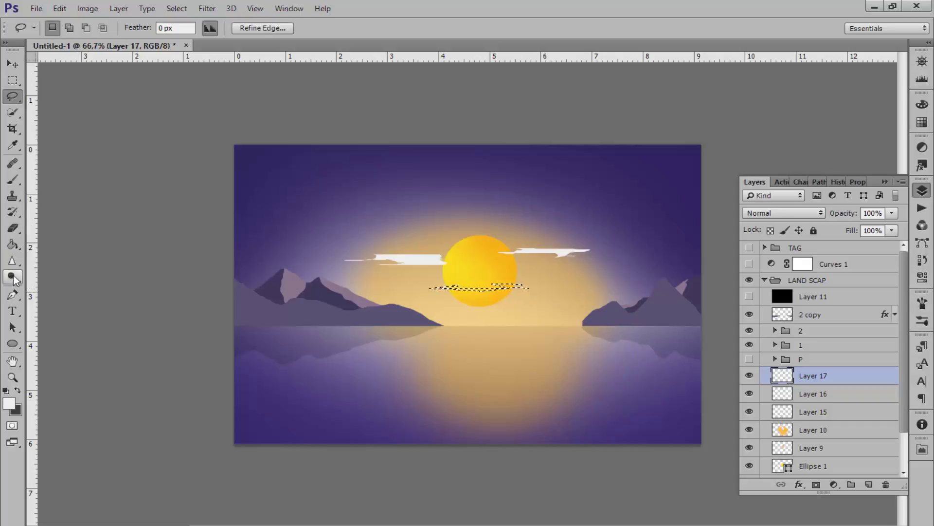
pyautogui.press('g')
pyautogui.hotkey('ctrl', '+')
pyautogui.hotkey('ctrl', '+')
pyautogui.hotkey('ctrl', '+')
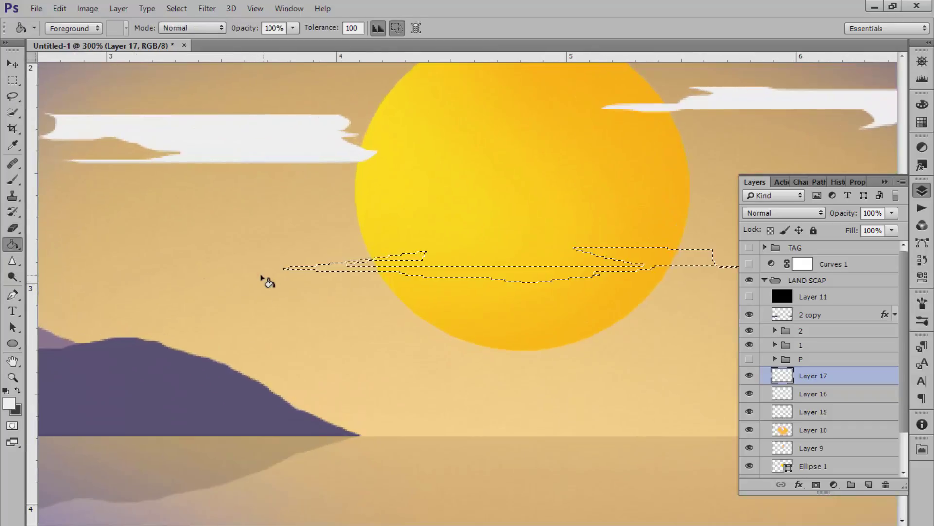
pyautogui.click(433, 265)
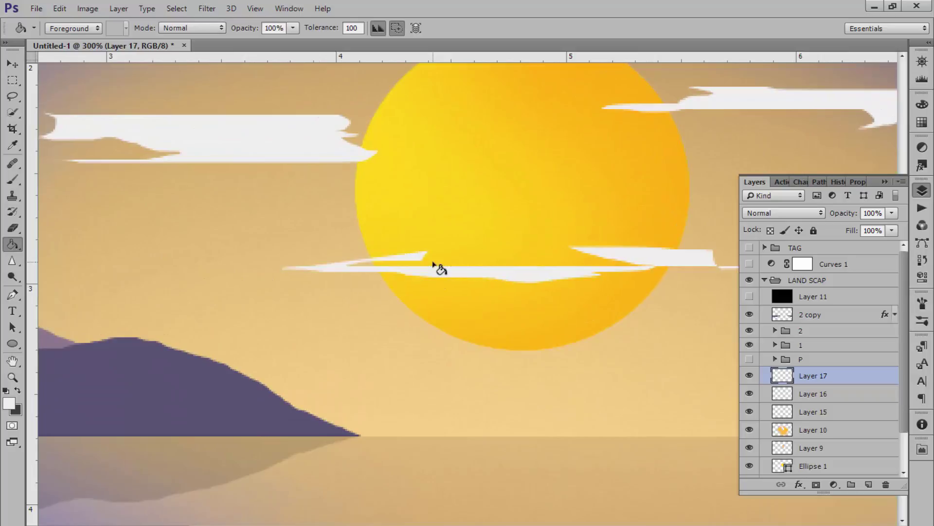
pyautogui.hotkey('ctrl', '-')
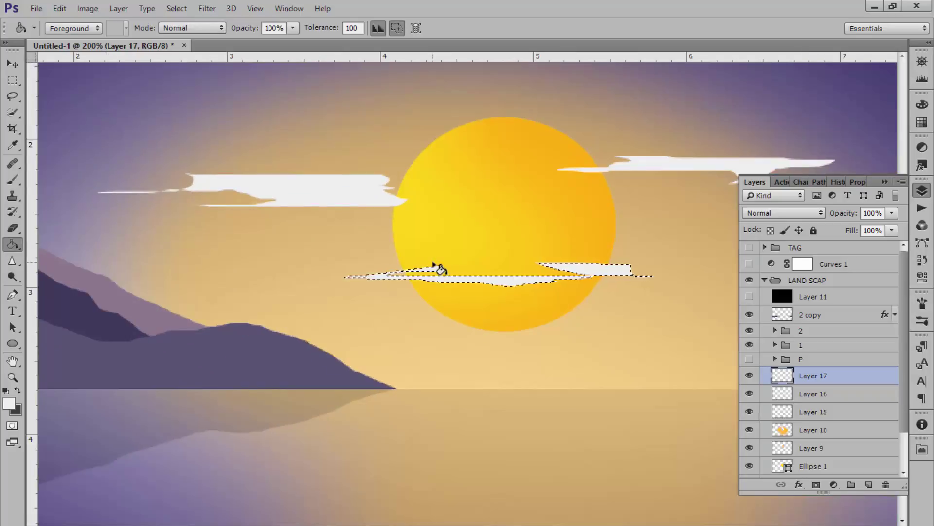
pyautogui.hotkey('ctrl', 'z')
pyautogui.hotkey('ctrl', 'd')
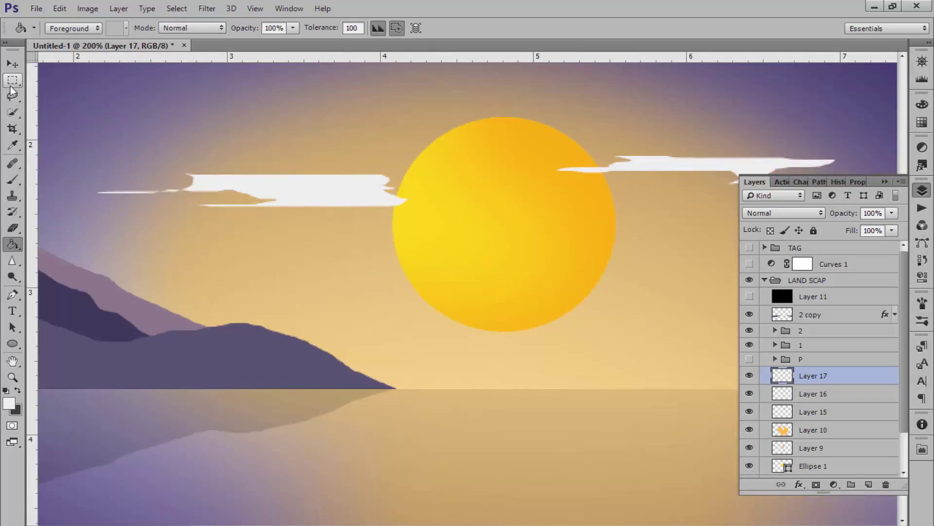
# Step: Lasso and fill a thin white cloud streak under the sun, then deselect and zoom out
pyautogui.click(12, 96)
pyautogui.moveTo(614, 286)
pyautogui.mouseDown()
pyautogui.moveTo(419, 294)
pyautogui.moveTo(432, 305)
pyautogui.moveTo(518, 316)
pyautogui.moveTo(628, 307)
pyautogui.moveTo(657, 292)
pyautogui.moveTo(565, 292)
pyautogui.mouseUp()
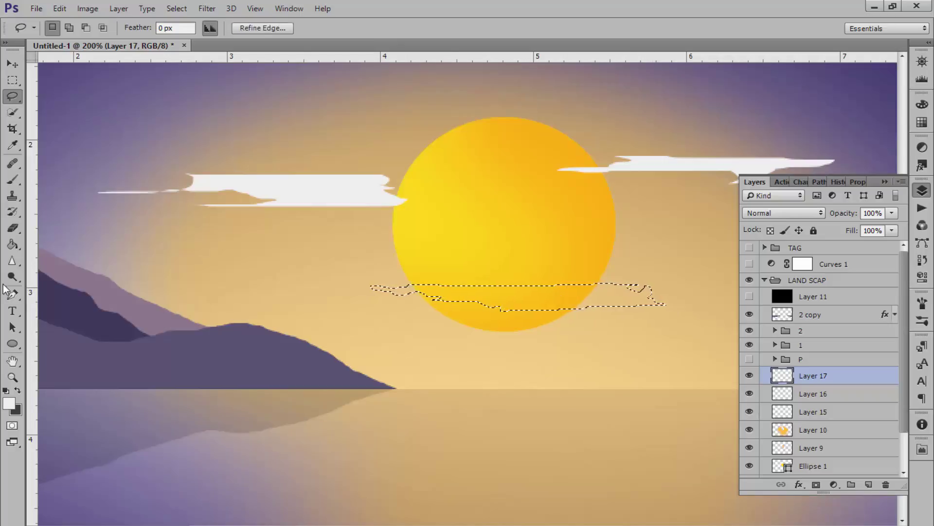
pyautogui.click(12, 244)
pyautogui.click(459, 289)
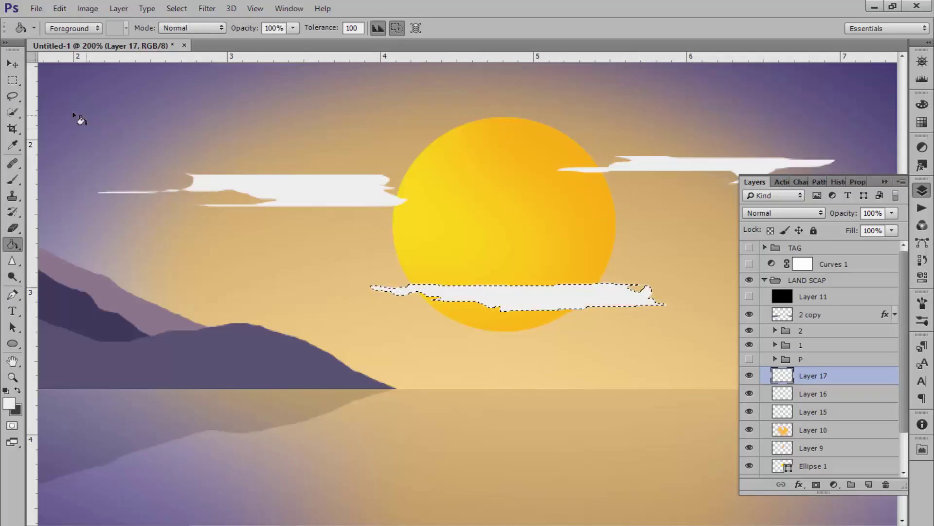
pyautogui.click(12, 64)
pyautogui.hotkey('ctrl', 'd')
pyautogui.hotkey('ctrl', '-')
pyautogui.hotkey('ctrl', '-')
pyautogui.hotkey('ctrl', '-')
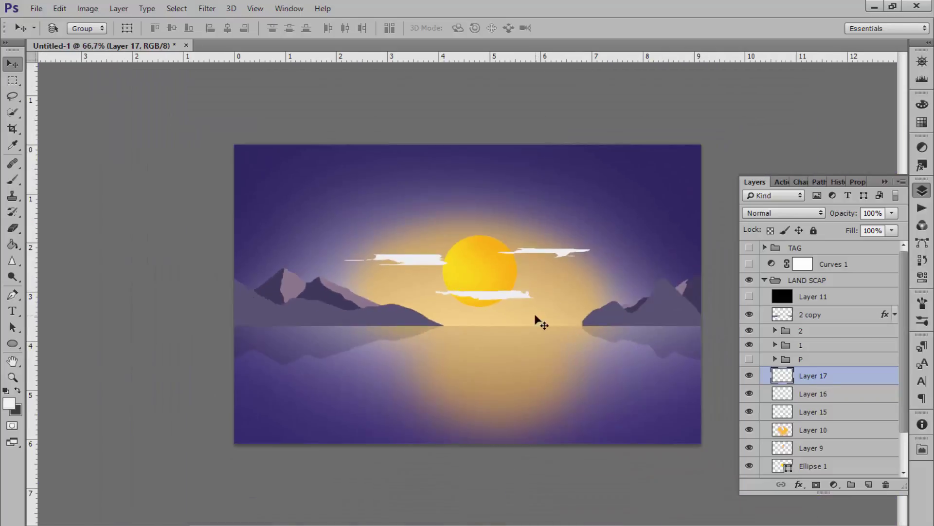
# Step: Nudge the lower, right and left clouds closer to the sun and select Layers 15–17
pyautogui.moveTo(506, 299); pyautogui.dragTo(519, 292)
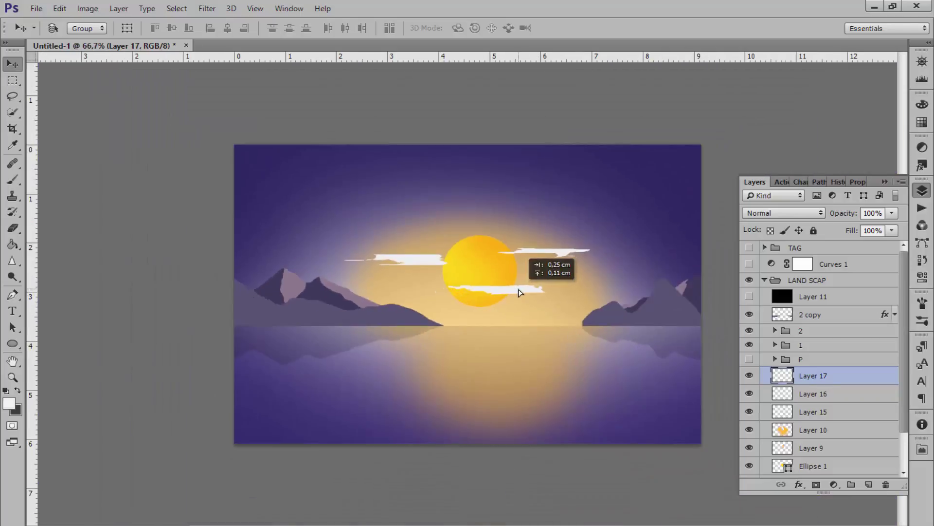
pyautogui.click(809, 397)
pyautogui.moveTo(558, 257); pyautogui.dragTo(543, 253)
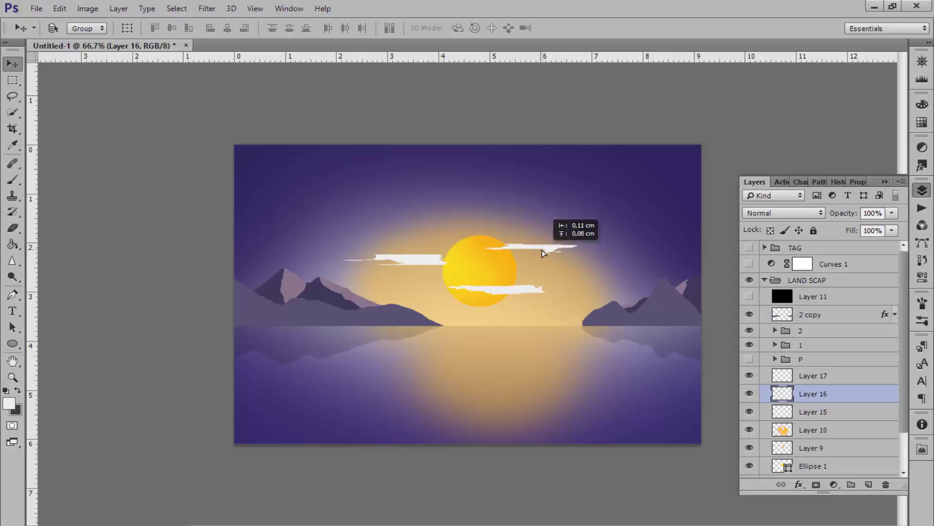
pyautogui.click(806, 413)
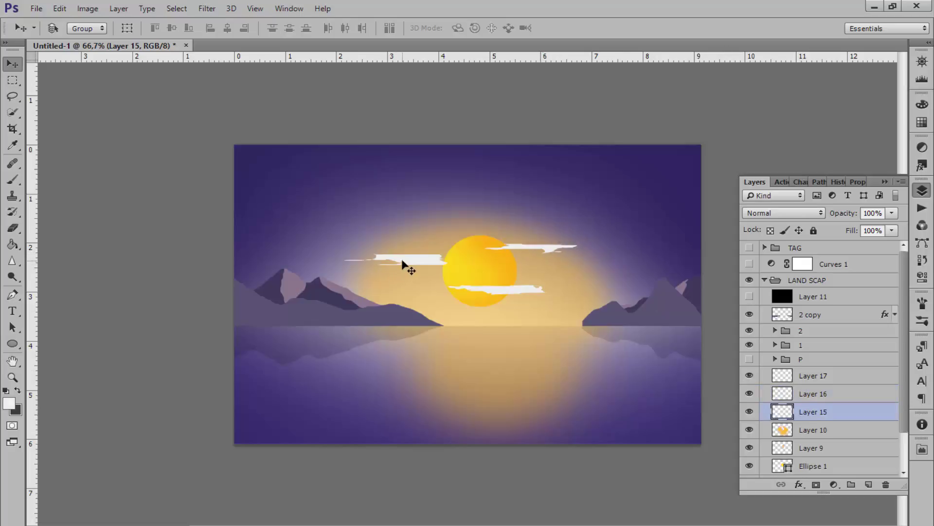
pyautogui.moveTo(403, 263); pyautogui.dragTo(412, 264)
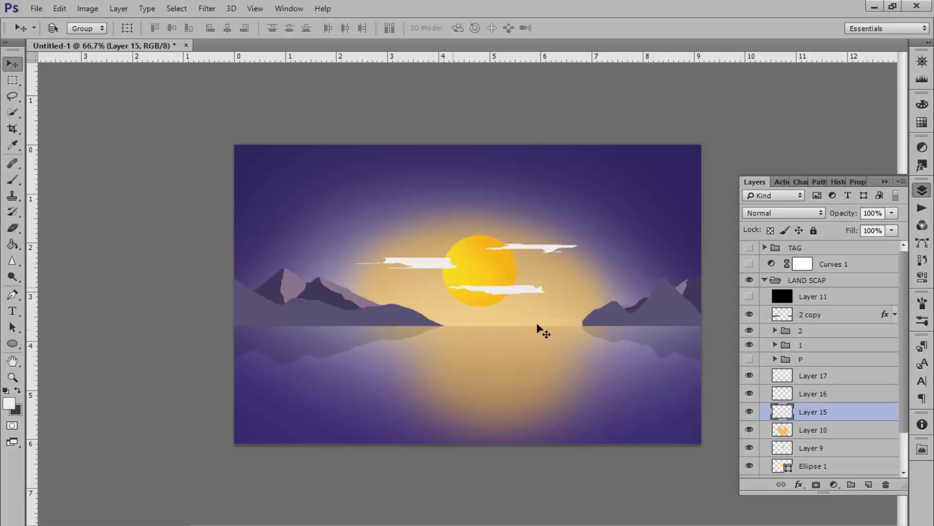
pyautogui.keyDown('shift'); pyautogui.click(827, 402); pyautogui.keyUp('shift')
pyautogui.keyDown('shift'); pyautogui.click(822, 377); pyautogui.keyUp('shift')
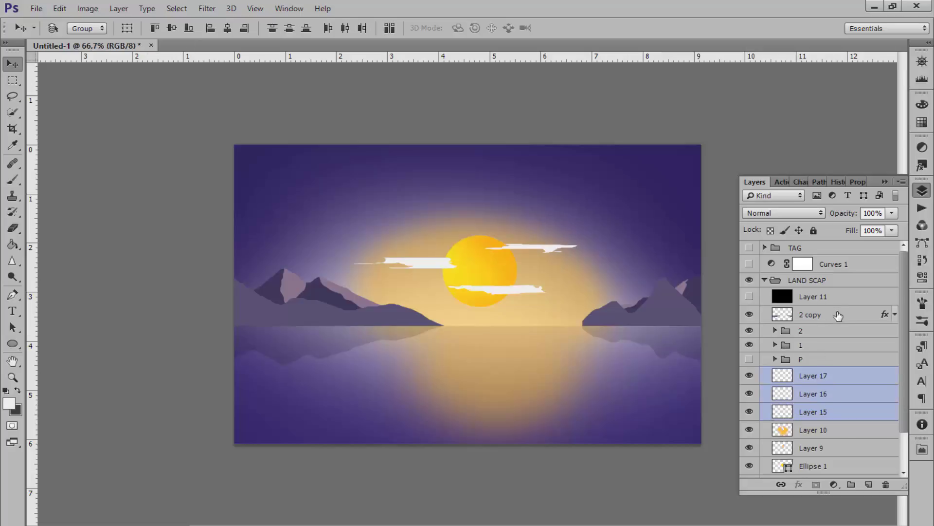
# Step: Group the three cloud layers as 'c' at 81% opacity
pyautogui.hotkey('ctrl', 'g')
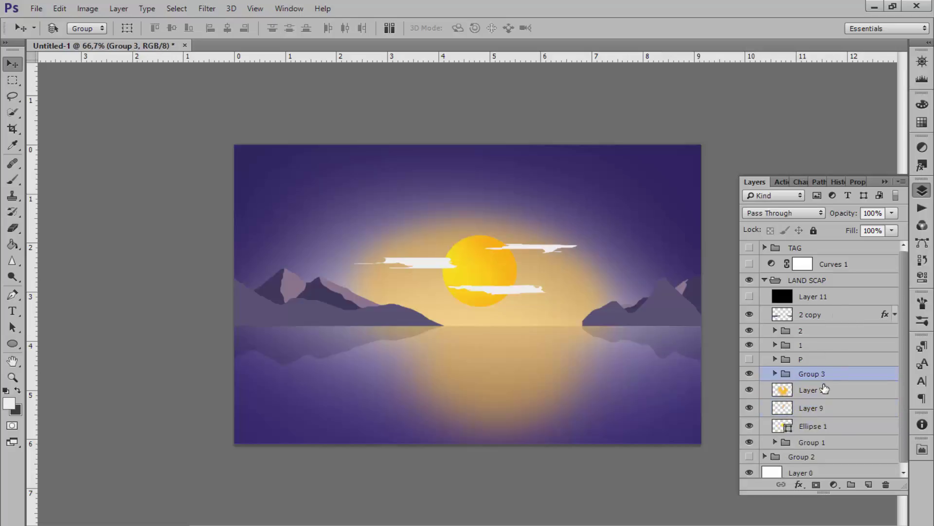
pyautogui.doubleClick(803, 374)
pyautogui.write('c')
pyautogui.press('Return')
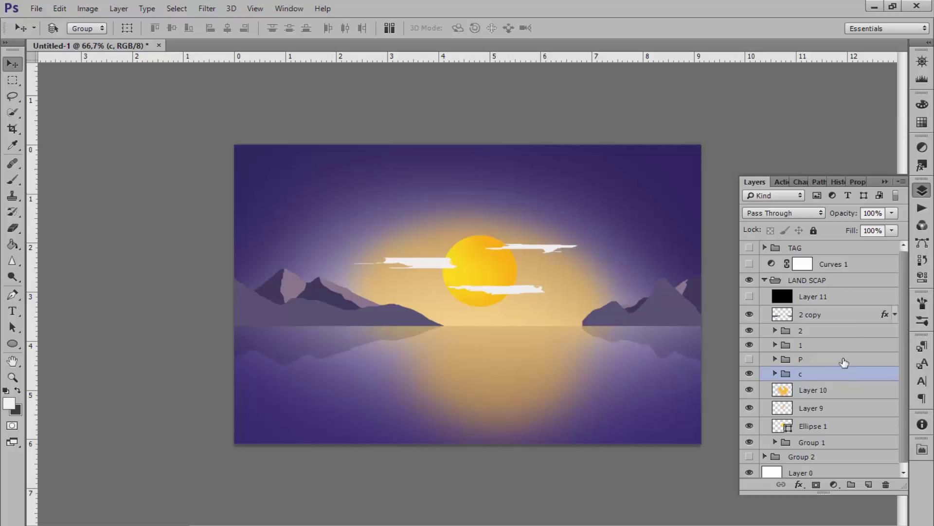
pyautogui.moveTo(850, 215); pyautogui.dragTo(846, 215)
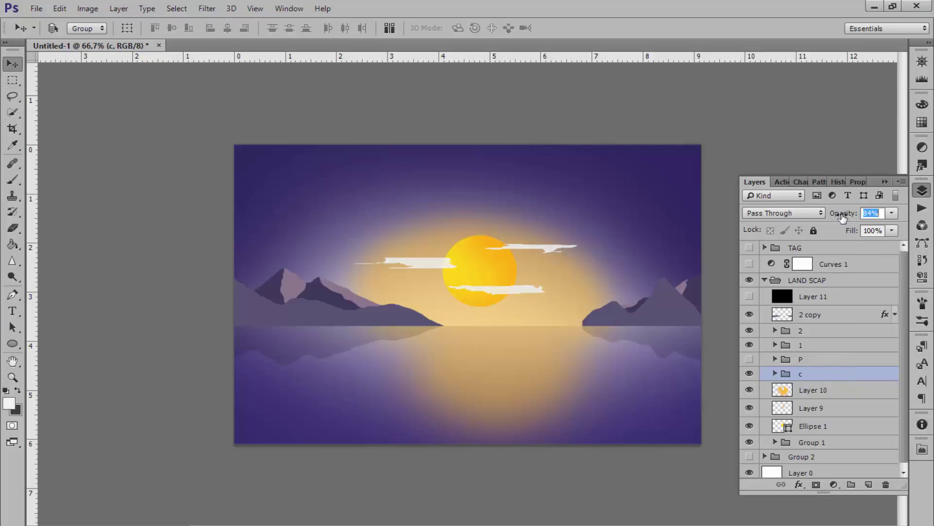
pyautogui.press('Return')
pyautogui.hotkey('ctrl', 'g')
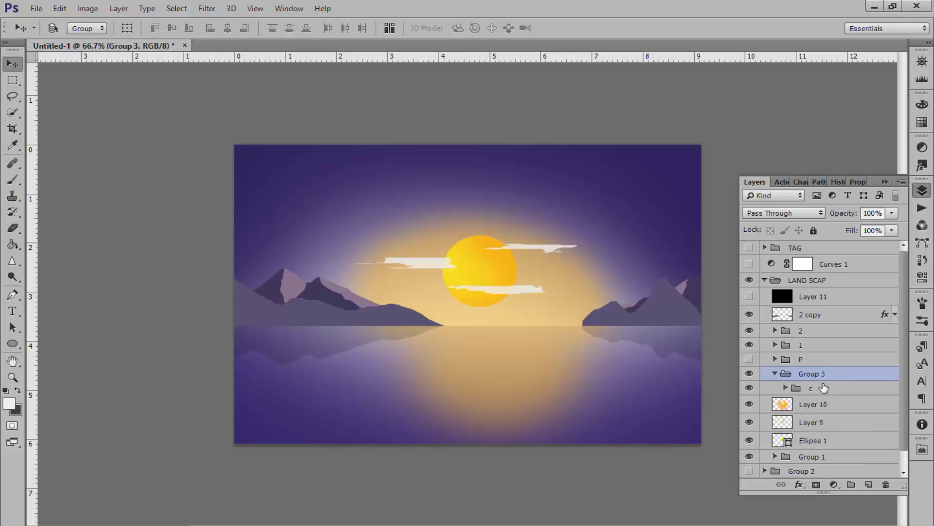
pyautogui.hotkey('ctrl', 'z')
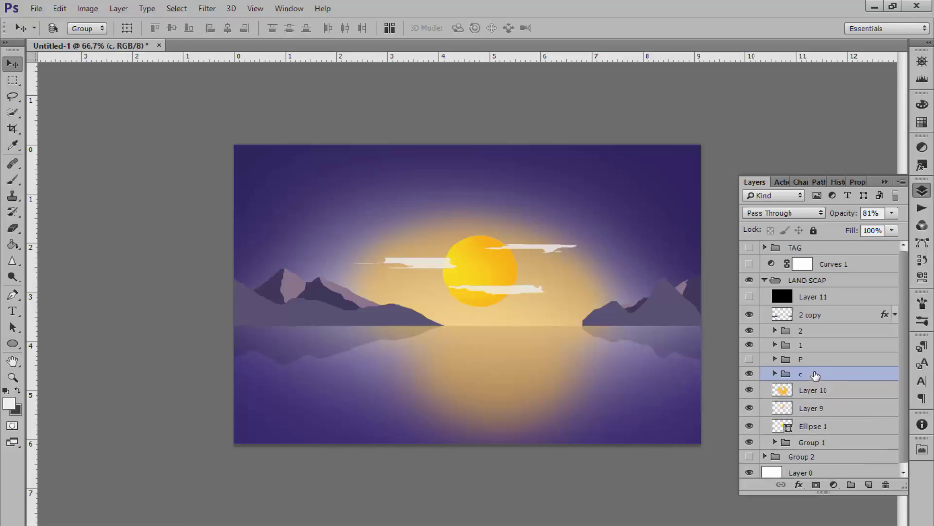
# Step: Duplicate group c, move the copy down onto the water, and merge it into one layer
pyautogui.hotkey('ctrl', 'j')
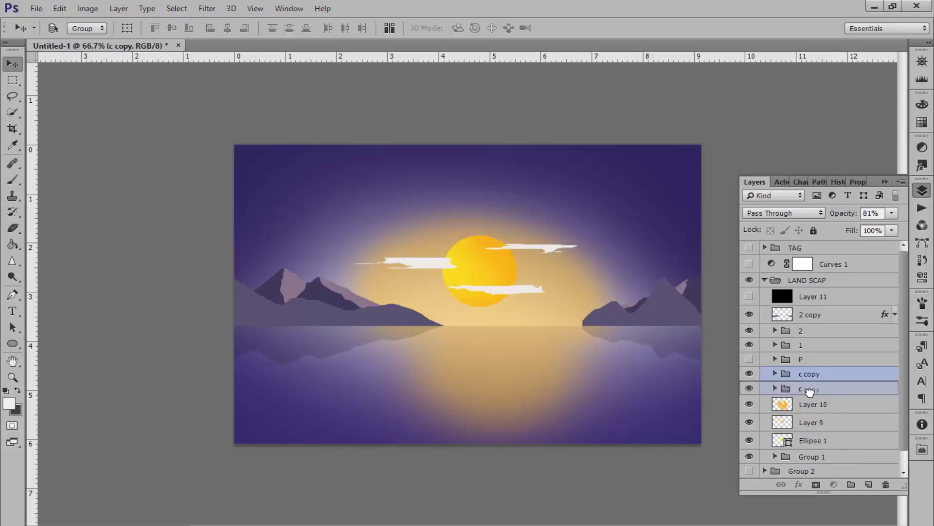
pyautogui.moveTo(814, 379); pyautogui.dragTo(810, 394)
pyautogui.moveTo(526, 299); pyautogui.dragTo(525, 389)
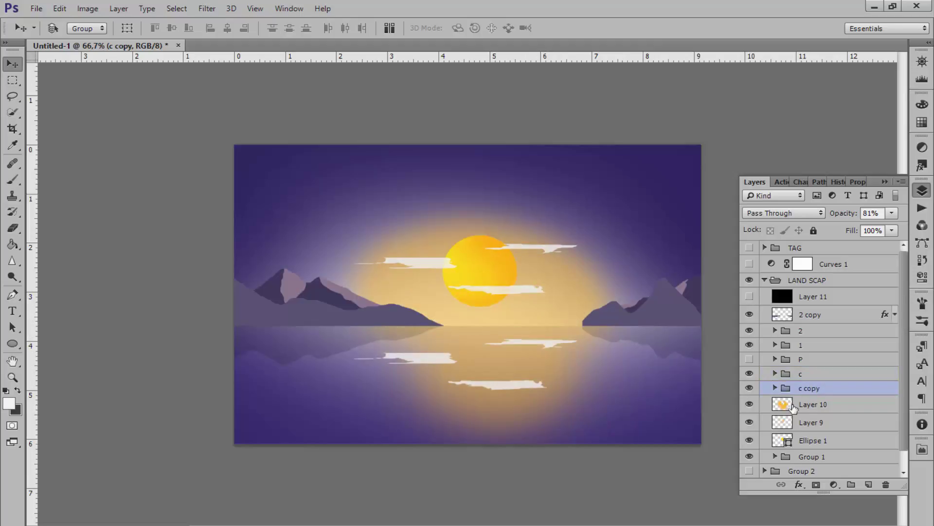
pyautogui.rightClick(777, 389)
pyautogui.click(828, 283)
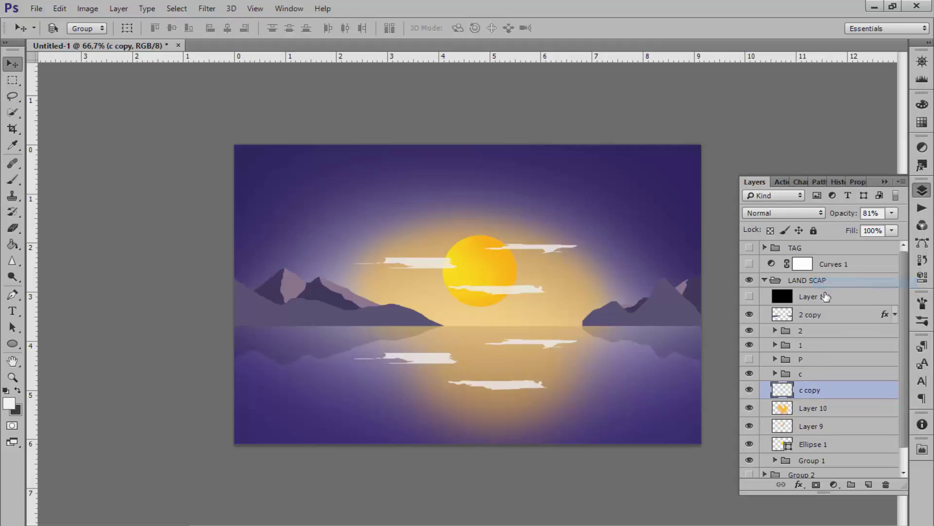
# Step: Give the c copy layer a near-black Color Overlay layer style
pyautogui.doubleClick(824, 389)
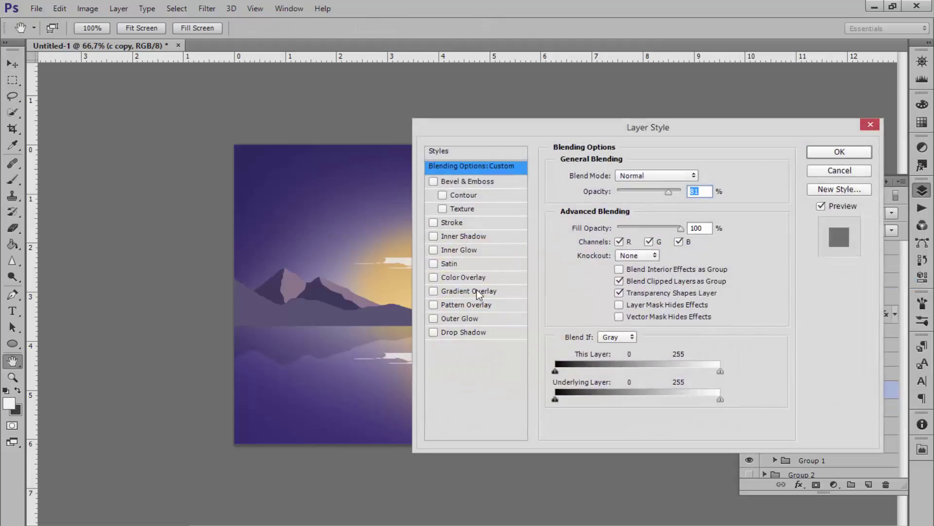
pyautogui.click(464, 278)
pyautogui.click(707, 178)
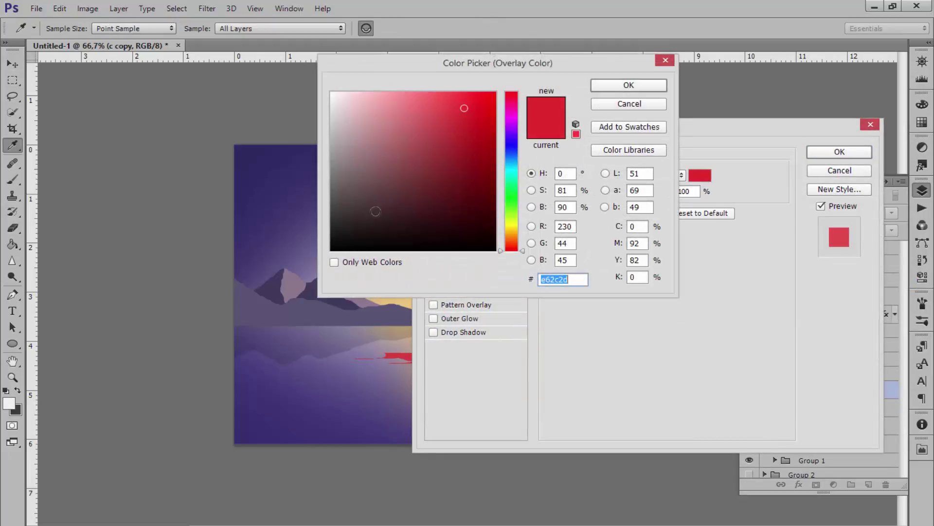
pyautogui.click(346, 244)
pyautogui.click(613, 86)
pyautogui.click(839, 152)
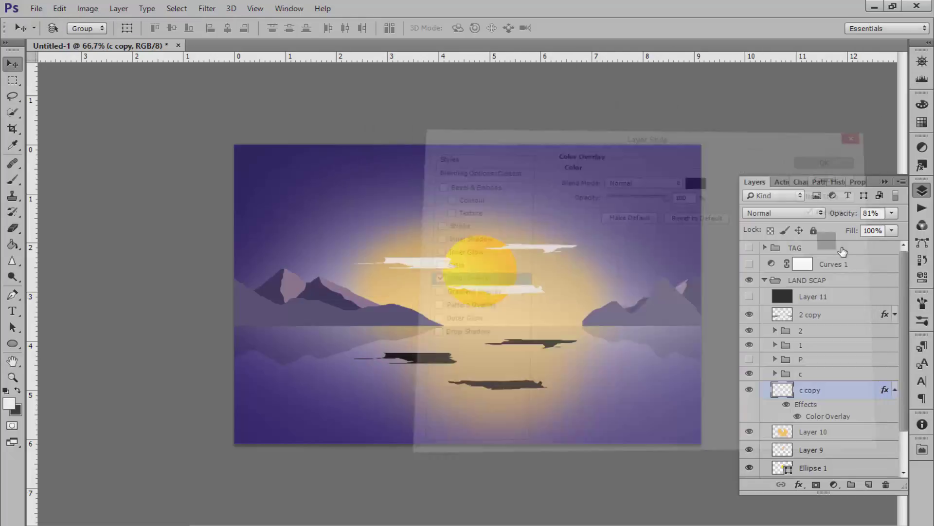
# Step: Lower the c copy layer's opacity to 2% so the dark reflections are faint
pyautogui.moveTo(847, 218); pyautogui.dragTo(800, 221)
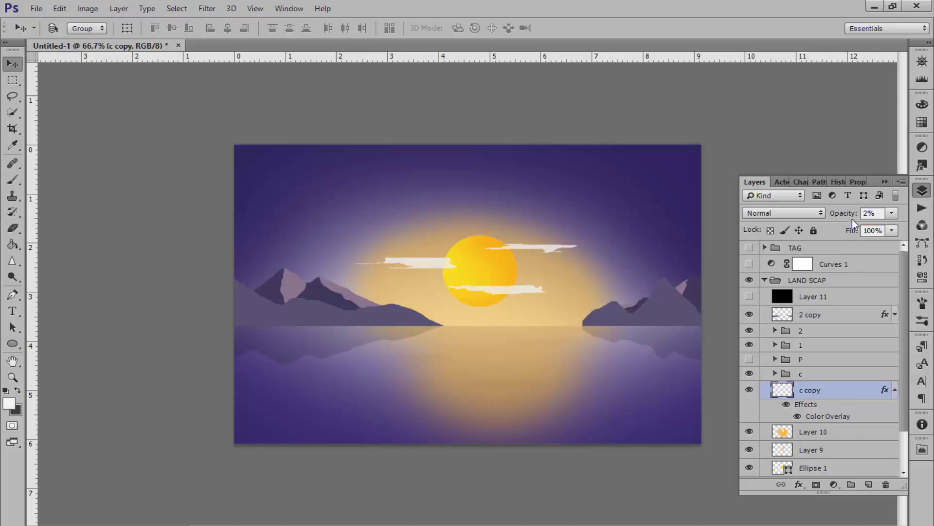
pyautogui.moveTo(850, 217); pyautogui.dragTo(853, 217)
pyautogui.click(865, 214)
pyautogui.press('Return')
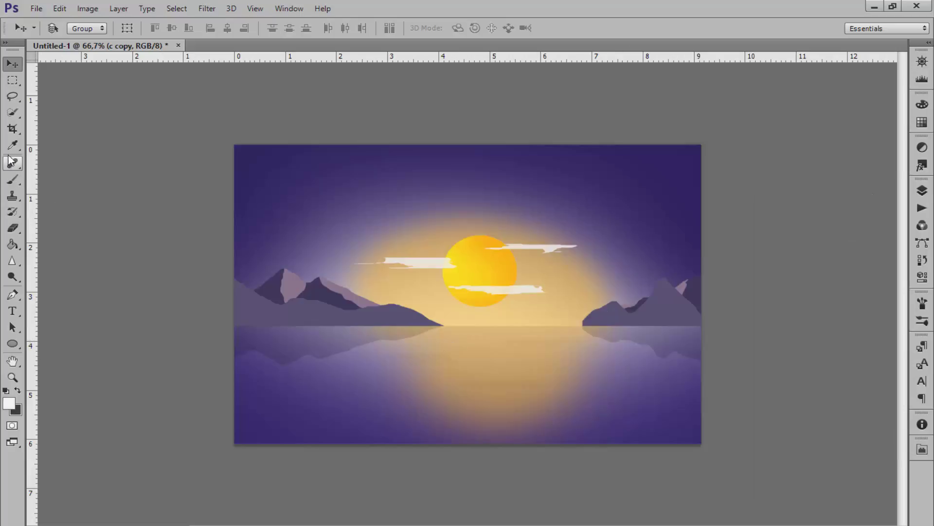
pyautogui.click(14, 101)
pyautogui.click(922, 190)
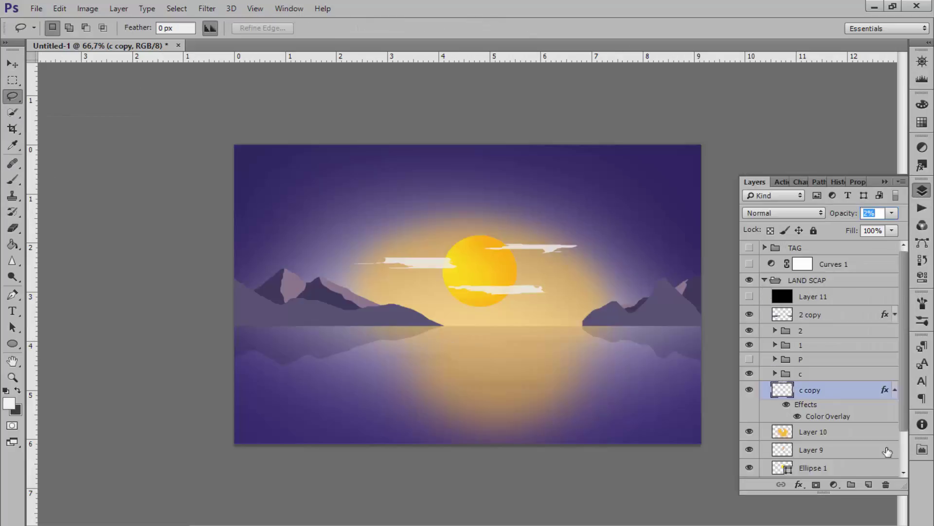
# Step: Create a new Layer 18 inside Group 1 above Layer 0 copy
pyautogui.scroll(-3, 903, 406)
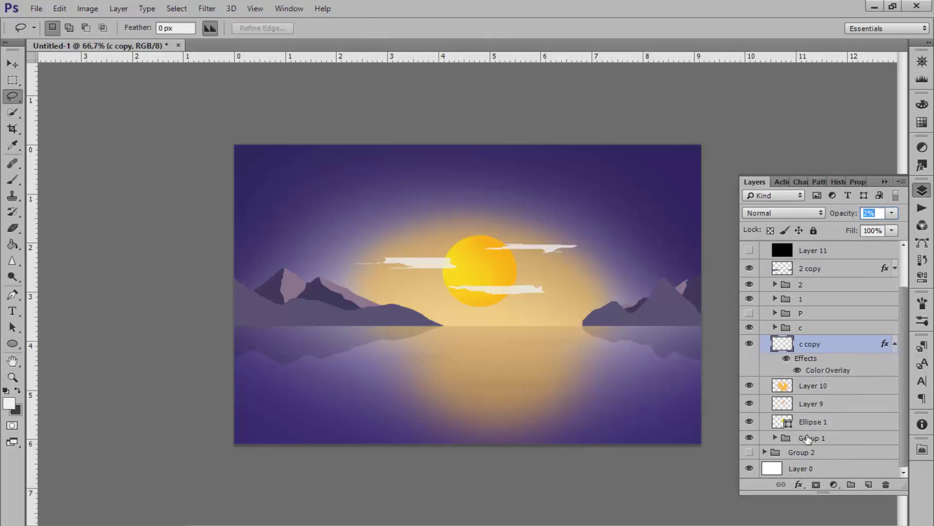
pyautogui.click(775, 438)
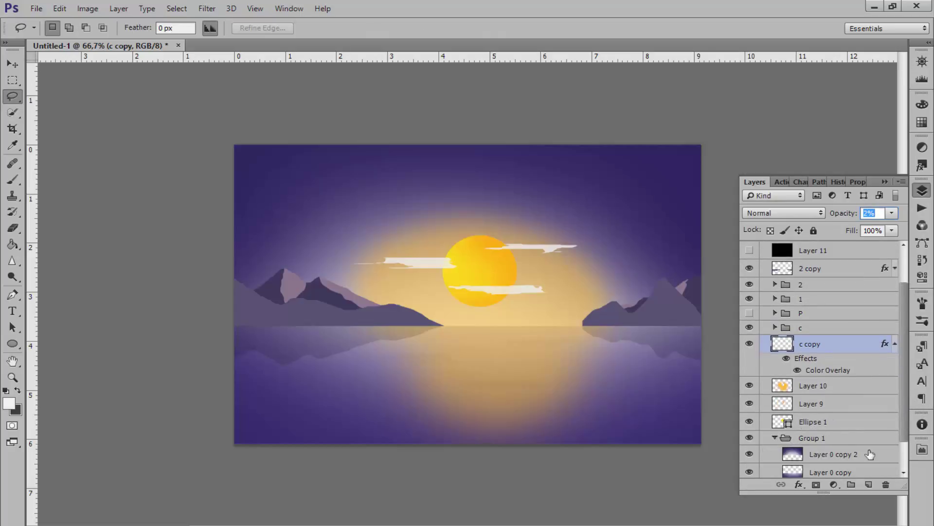
pyautogui.scroll(-2, 784, 441)
pyautogui.keyDown('ctrl'); pyautogui.click(794, 435); pyautogui.keyUp('ctrl')
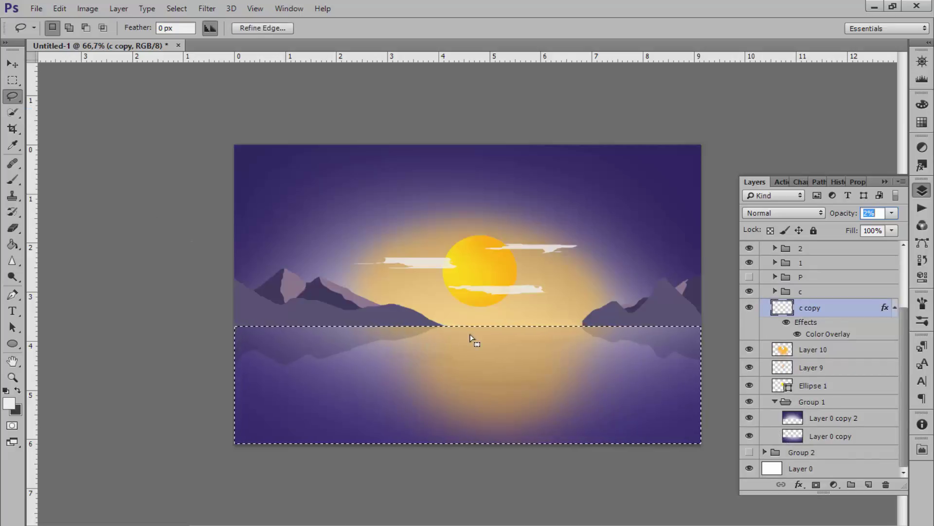
pyautogui.click(868, 484)
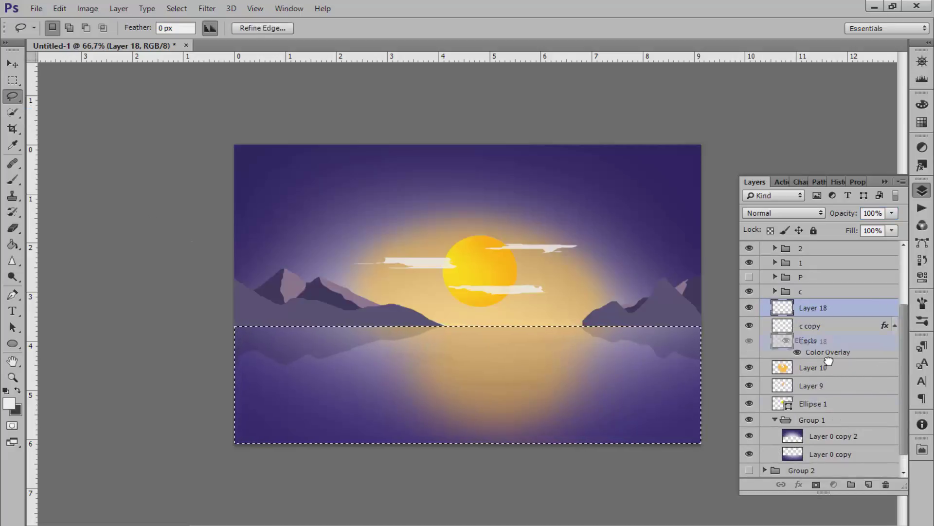
pyautogui.moveTo(812, 307); pyautogui.dragTo(823, 445)
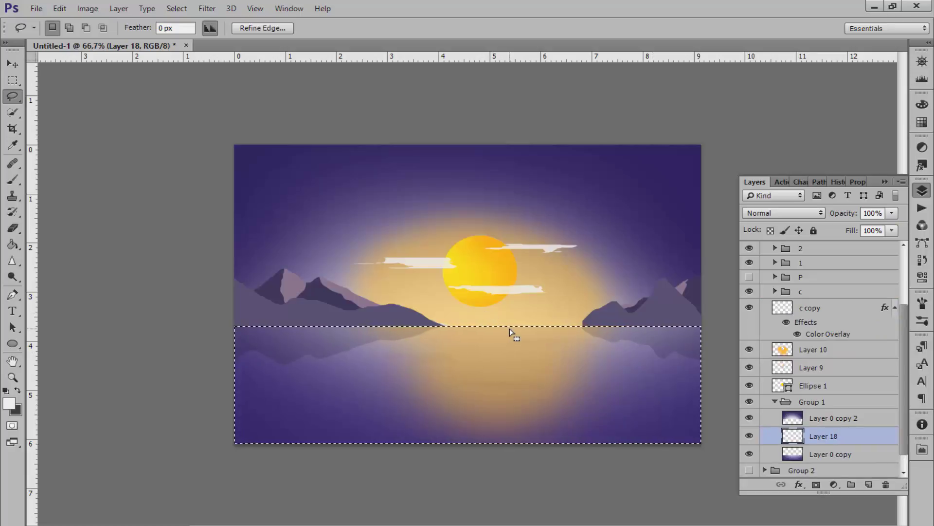
# Step: Lasso a strip along the waterline and fill it with light sand colour using the Paint Bucket
pyautogui.hotkey('ctrl', 'd')
pyautogui.scroll(2, 465, 331)
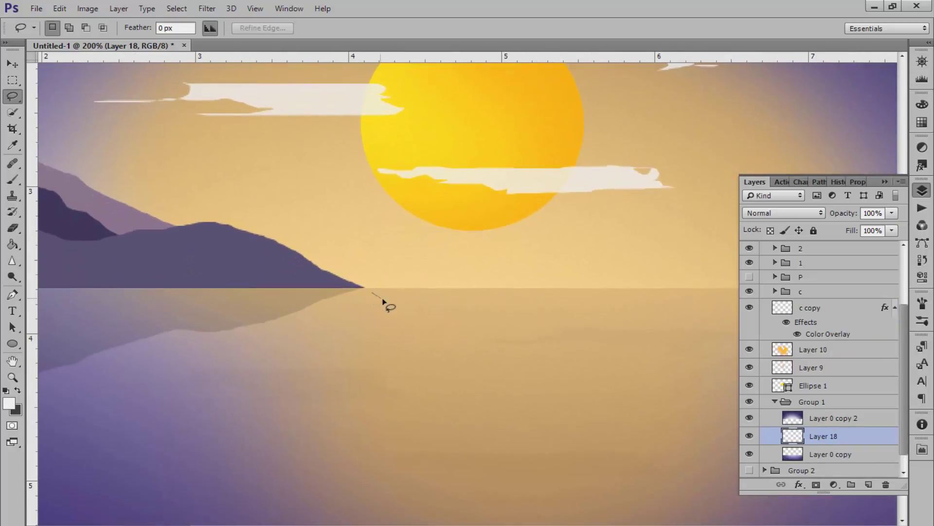
pyautogui.moveTo(384, 304)
pyautogui.mouseDown()
pyautogui.moveTo(377, 294)
pyautogui.moveTo(668, 307)
pyautogui.moveTo(452, 302)
pyautogui.mouseUp()
pyautogui.moveTo(497, 304); pyautogui.dragTo(524, 301)
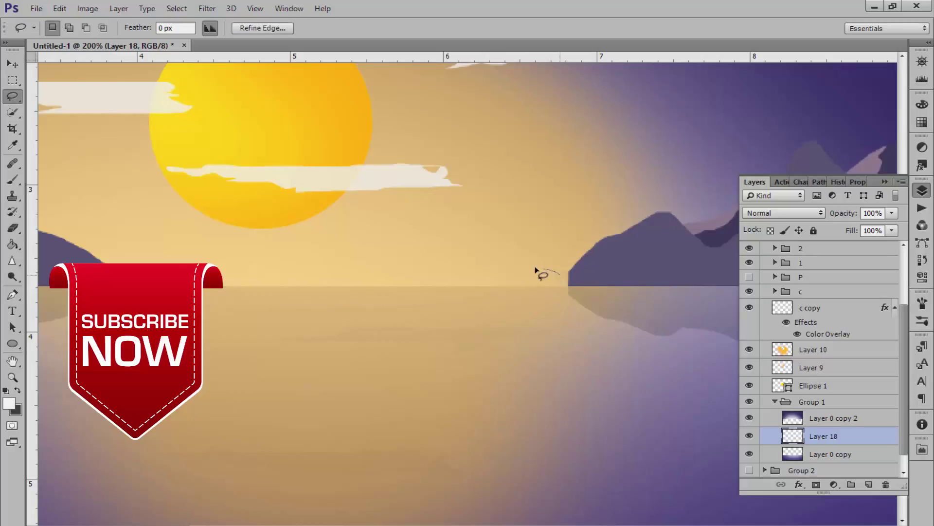
pyautogui.moveTo(562, 291); pyautogui.dragTo(561, 282)
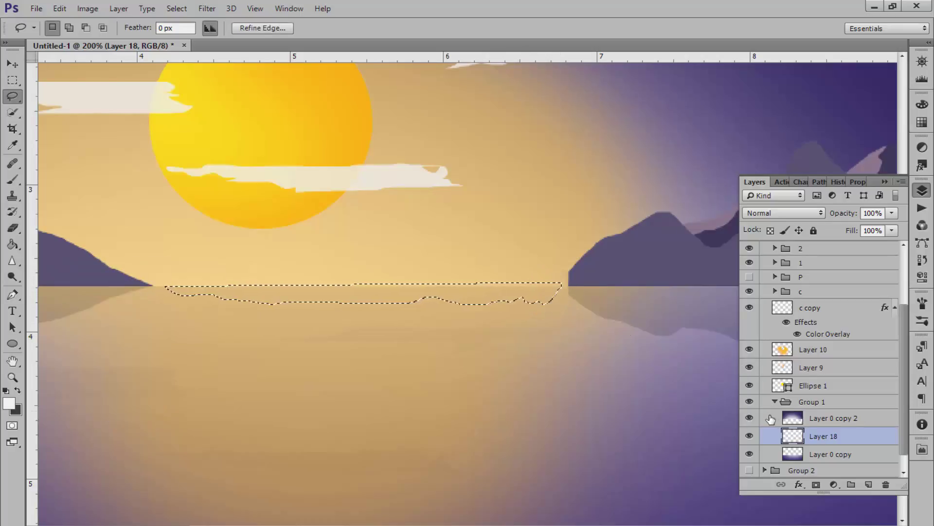
pyautogui.click(12, 243)
pyautogui.click(285, 289)
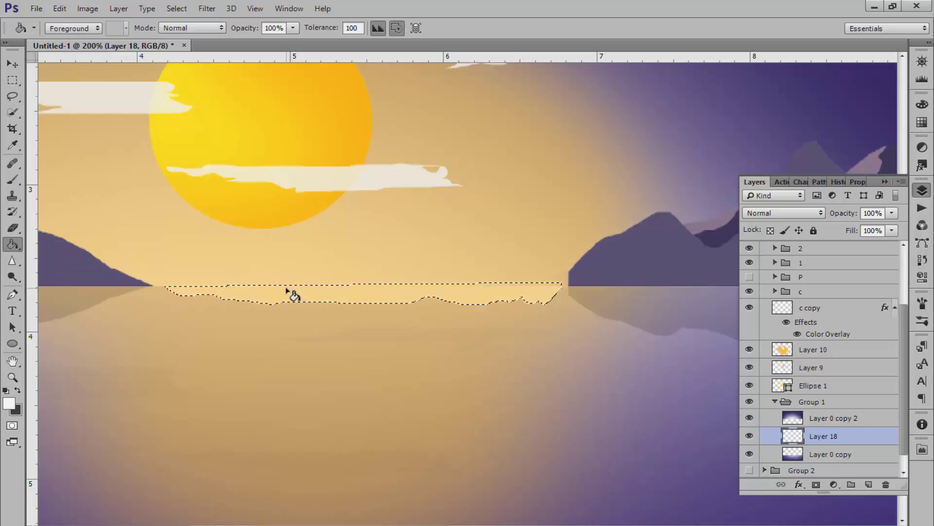
pyautogui.hotkey('ctrl', 'd')
# Step: Set Layer 18's opacity to 56% to soften the strip
pyautogui.moveTo(848, 214); pyautogui.dragTo(837, 218)
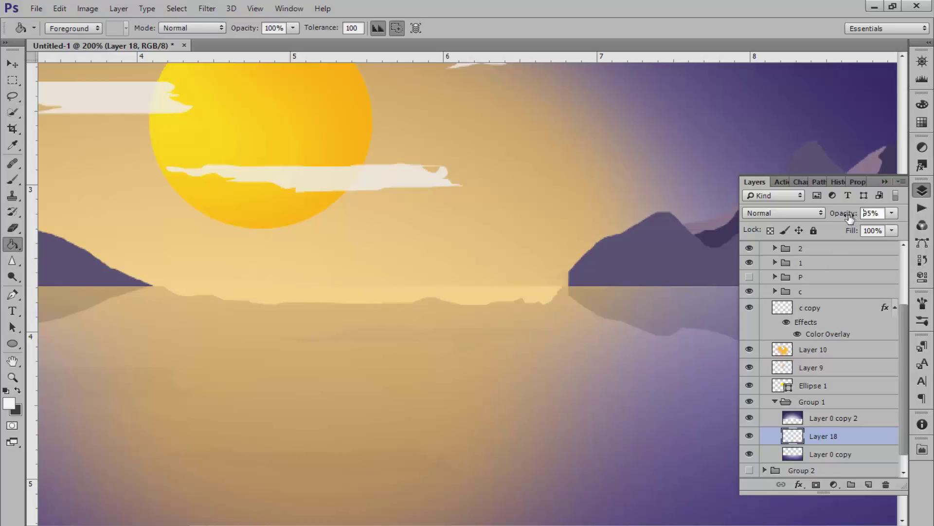
pyautogui.press('Return')
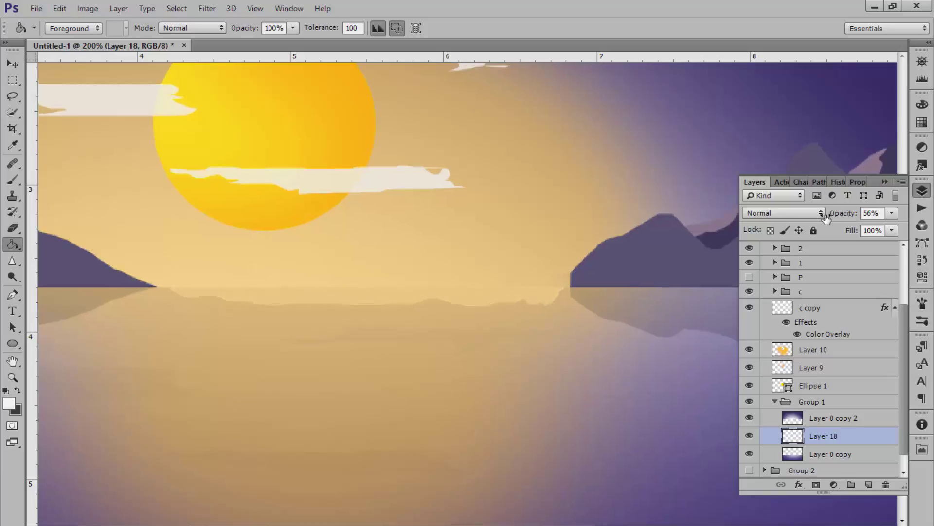
pyautogui.hotkey('ctrl', '-')
pyautogui.hotkey('ctrl', '-')
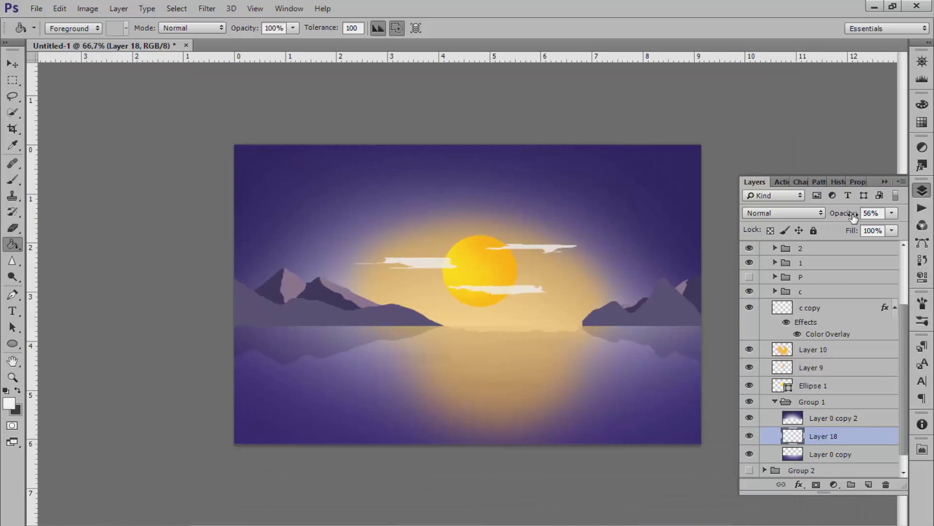
# Step: Fade Layer 18 to 21% opacity and show the colour swatches group P
pyautogui.moveTo(853, 217); pyautogui.dragTo(846, 218)
pyautogui.hotkey('ctrl', '-')
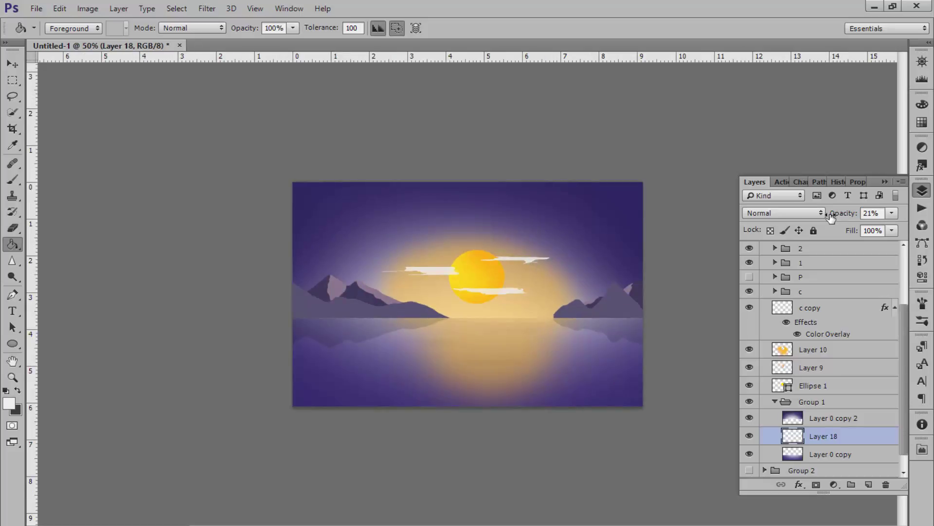
pyautogui.moveTo(904, 366); pyautogui.dragTo(904, 337)
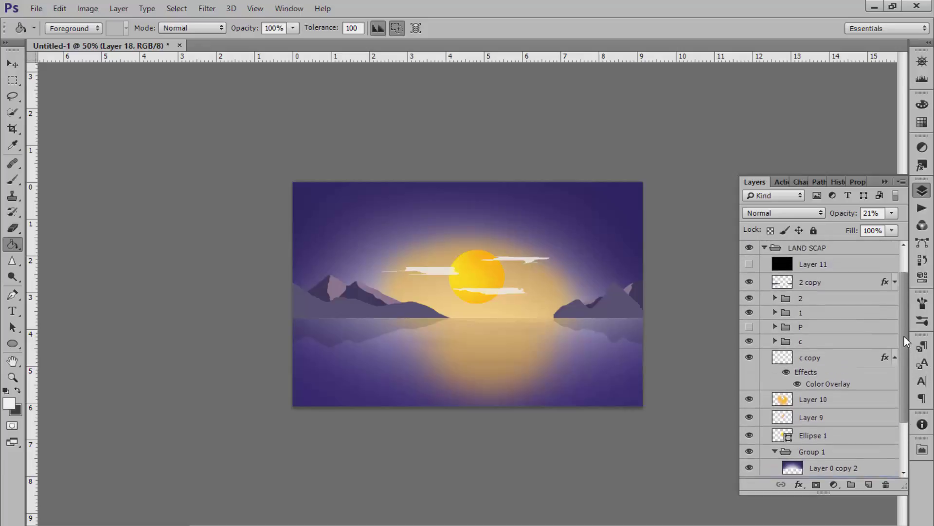
pyautogui.click(749, 331)
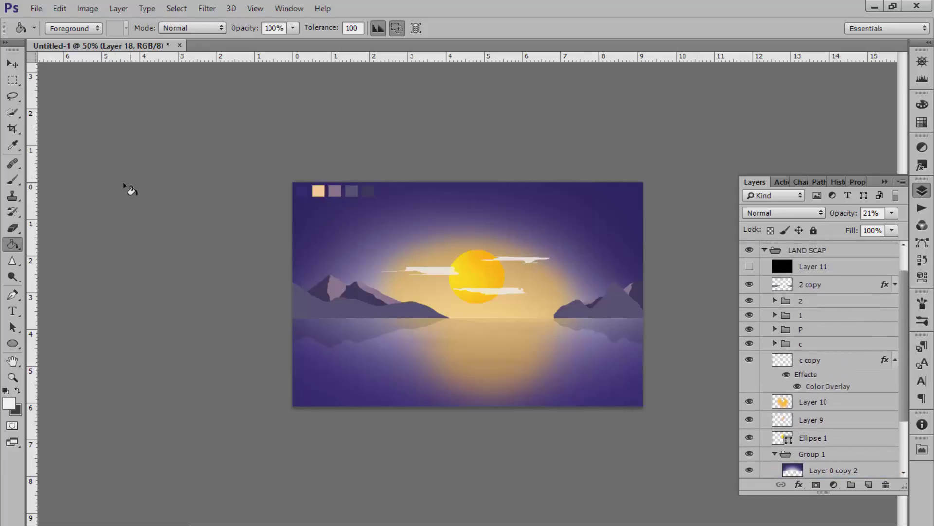
# Step: Delete the black Layer 11 from the LAND SCAP group
pyautogui.click(11, 64)
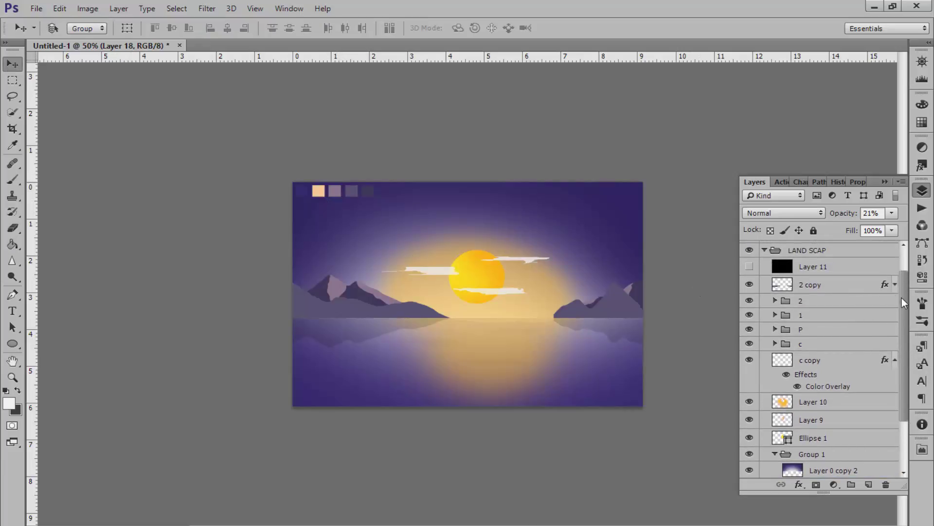
pyautogui.scroll(1, 851, 290)
pyautogui.click(832, 268)
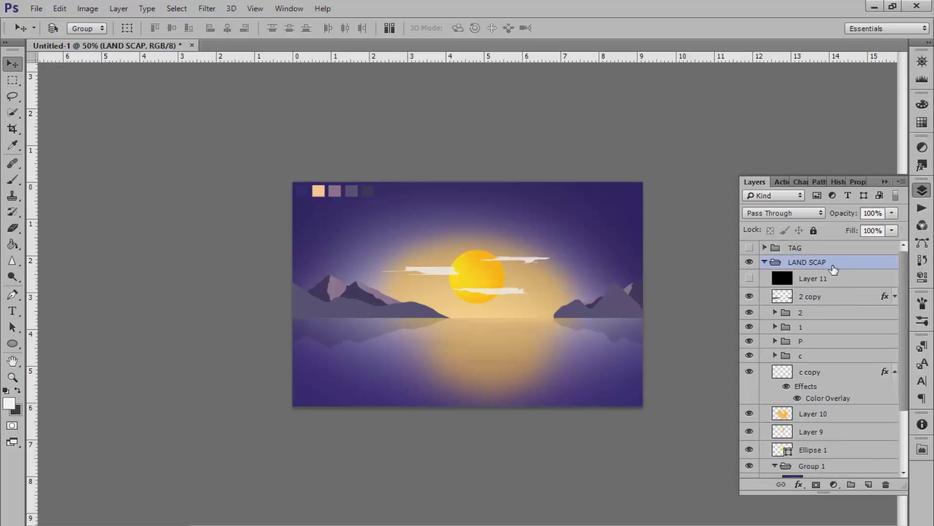
pyautogui.click(794, 282)
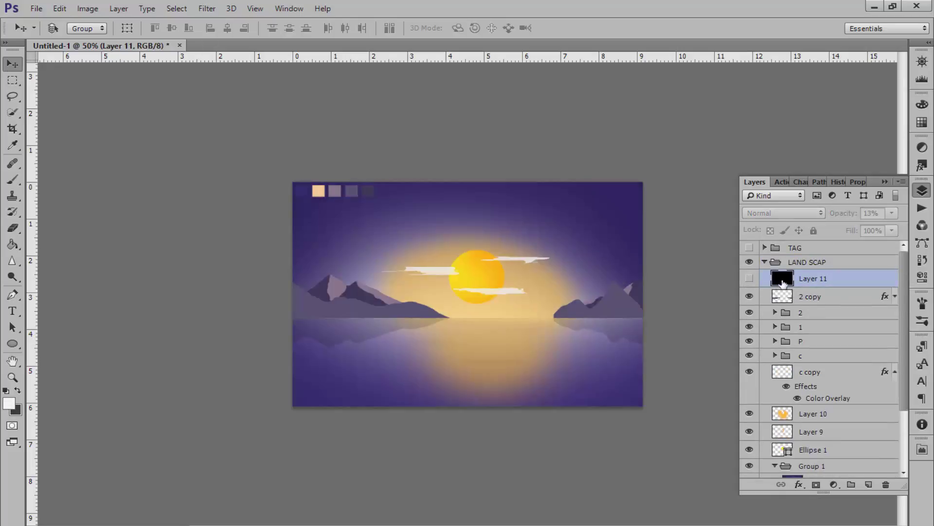
pyautogui.press('Delete')
# Step: Collapse LAND SCAP, show the TAG title group, delete Group 2, and zoom to 100%
pyautogui.click(765, 262)
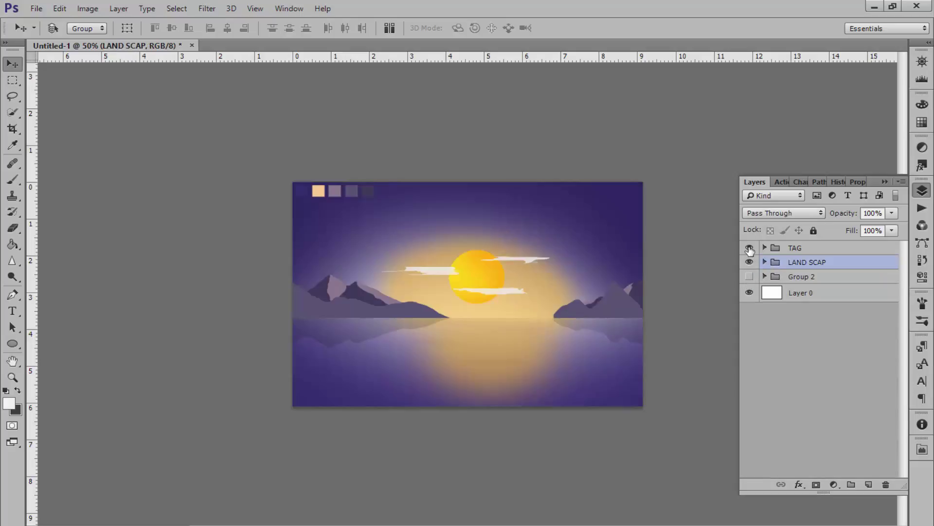
pyautogui.click(749, 248)
pyautogui.click(801, 277)
pyautogui.press('Delete')
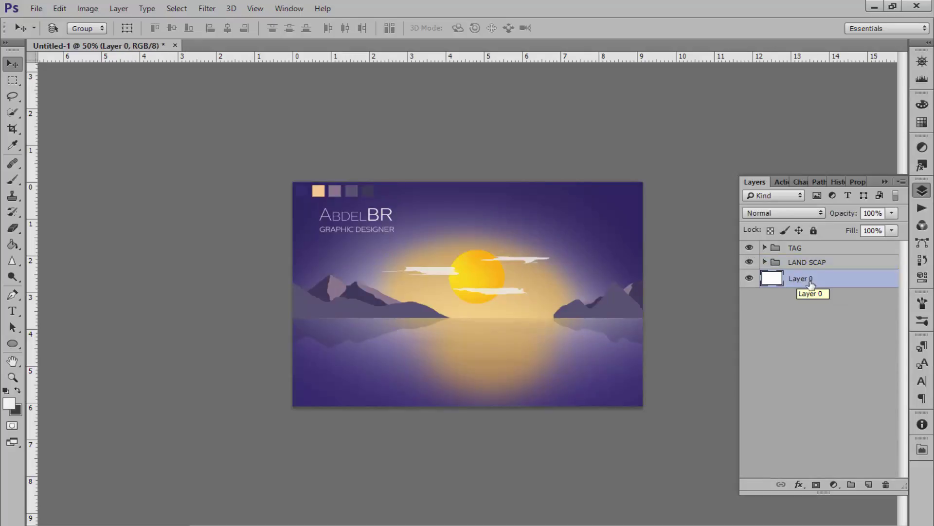
pyautogui.hotkey('ctrl', '1')
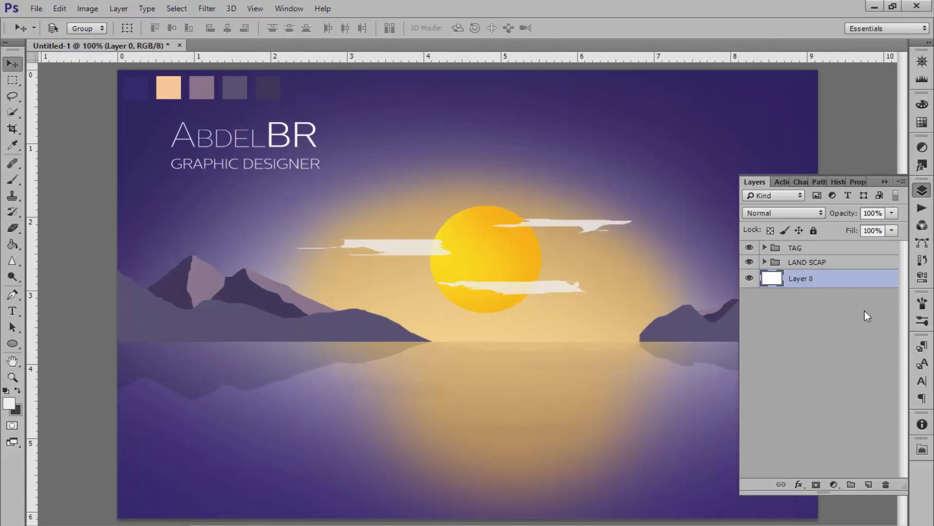
pyautogui.click(806, 263)
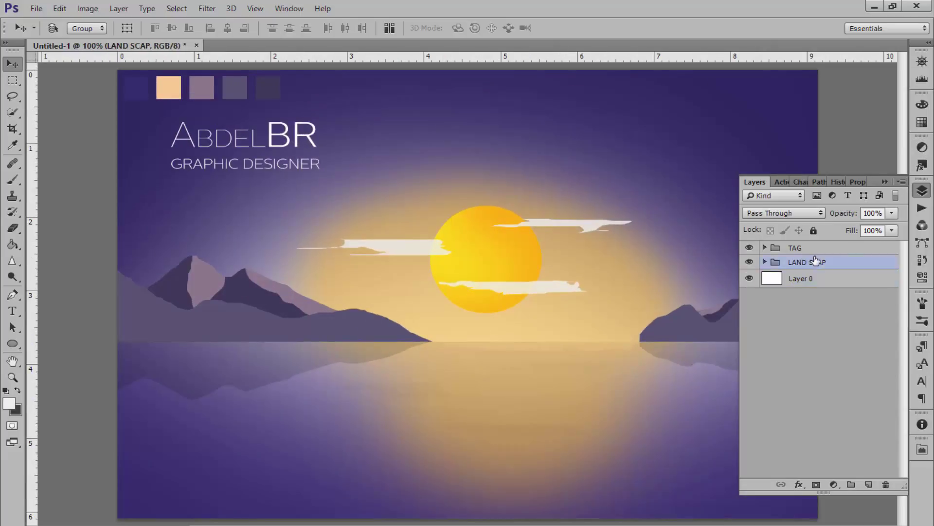
# Step: Add a Curves 1 adjustment layer with an S-curve: raised highlights and lifted black point
pyautogui.click(922, 147)
pyautogui.click(840, 167)
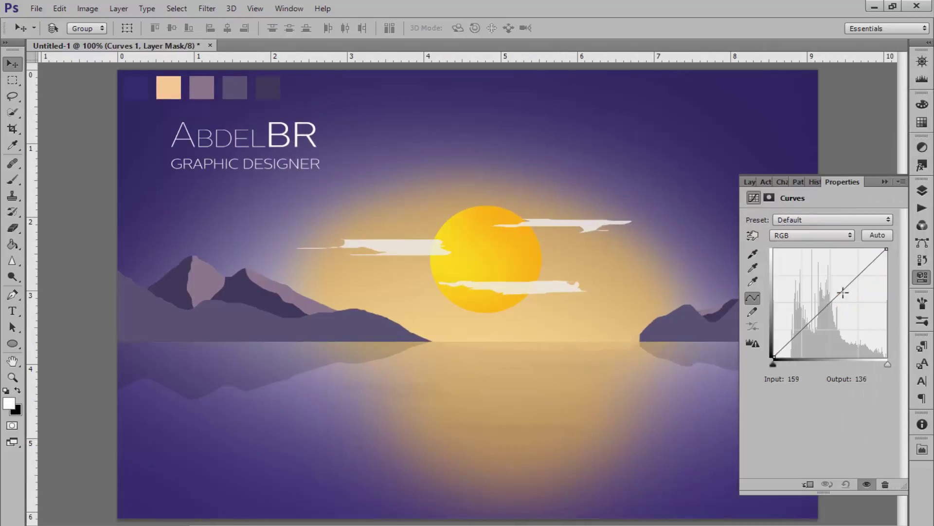
pyautogui.moveTo(847, 287); pyautogui.dragTo(848, 282)
pyautogui.moveTo(803, 325); pyautogui.dragTo(767, 338)
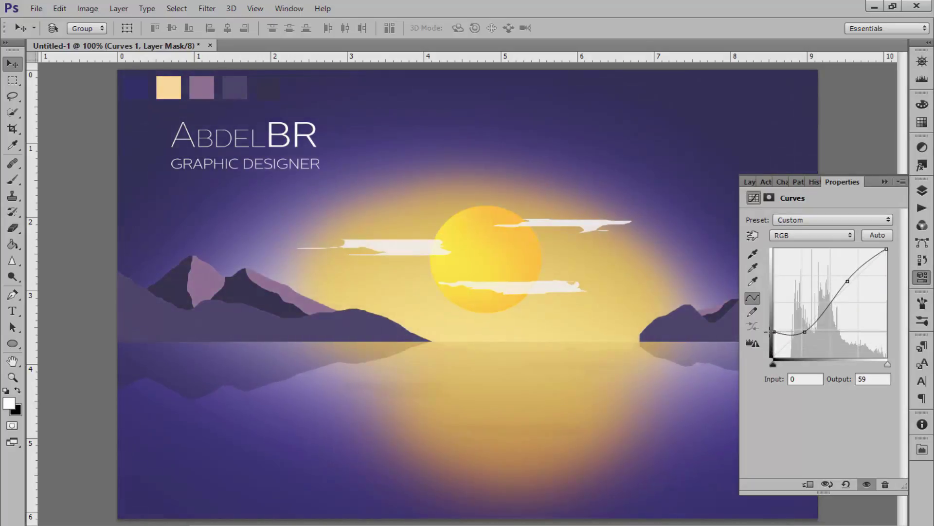
pyautogui.hotkey('ctrl', '-')
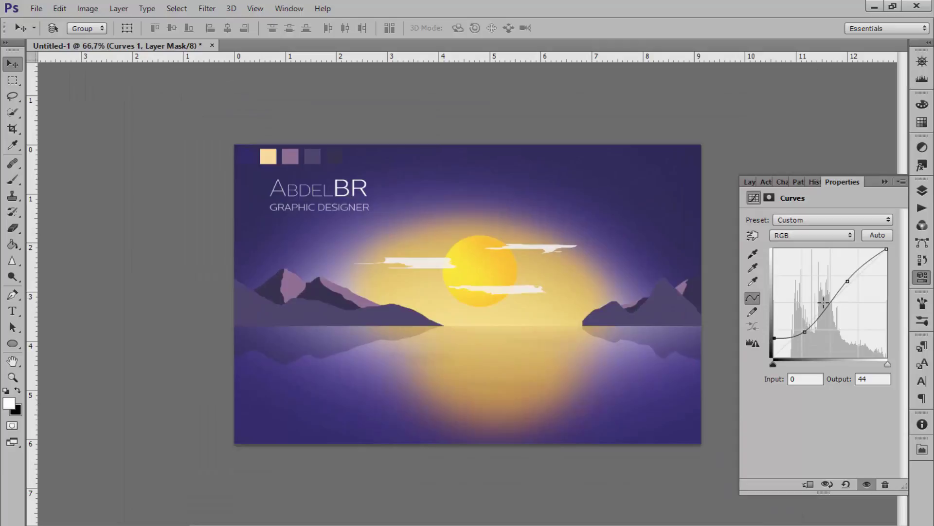
pyautogui.moveTo(847, 283); pyautogui.dragTo(844, 278)
pyautogui.click(806, 332)
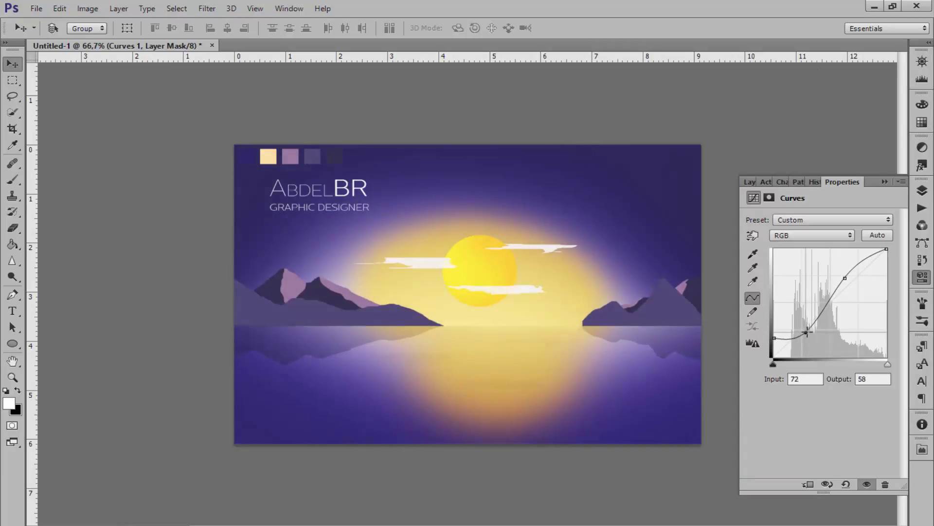
pyautogui.moveTo(807, 333); pyautogui.dragTo(807, 330)
pyautogui.click(884, 181)
pyautogui.hotkey('ctrl', '-')
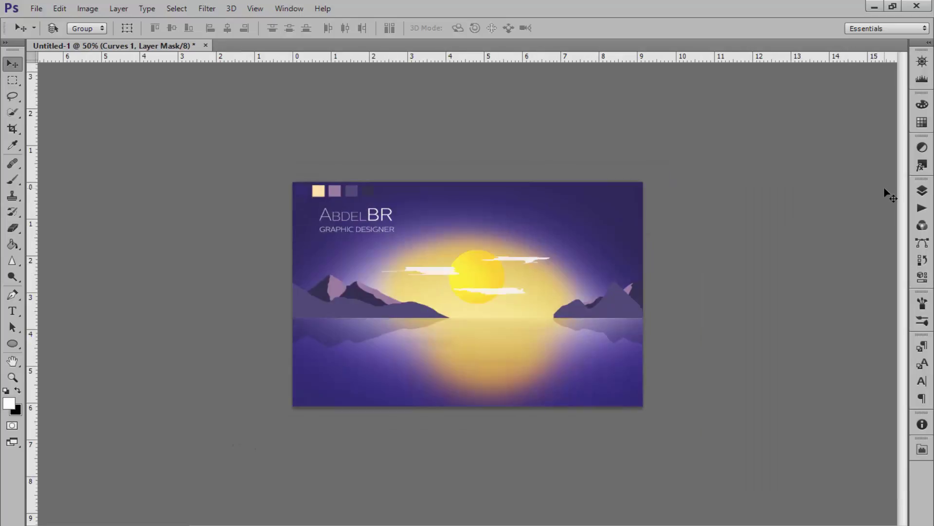
pyautogui.click(922, 190)
# Step: Compare the scene with Curves 1 toggled, then collapse the Layers panel to view the canvas
pyautogui.click(750, 264)
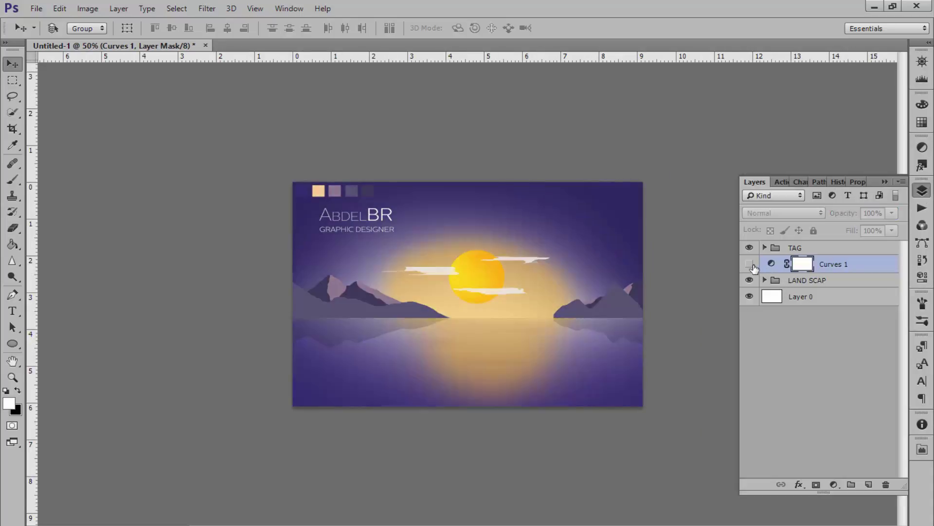
pyautogui.hotkey('ctrl', '-')
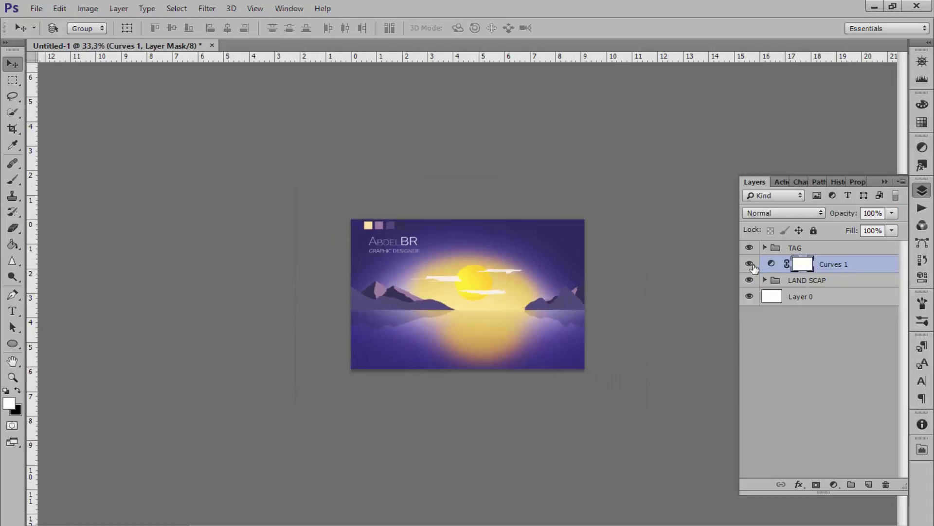
pyautogui.hotkey('ctrl', '+')
pyautogui.hotkey('ctrl', '+')
pyautogui.hotkey('ctrl', '+')
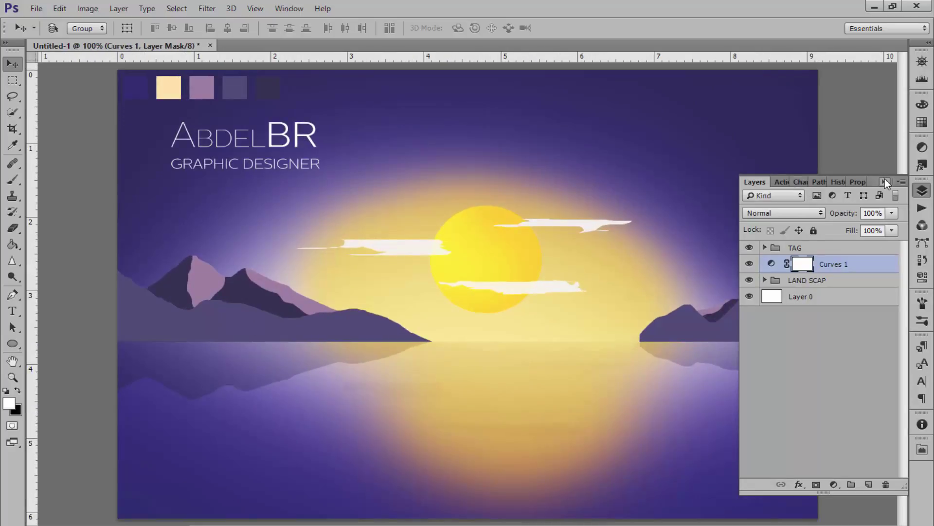
pyautogui.click(884, 183)
pyautogui.hotkey('ctrl', '-')
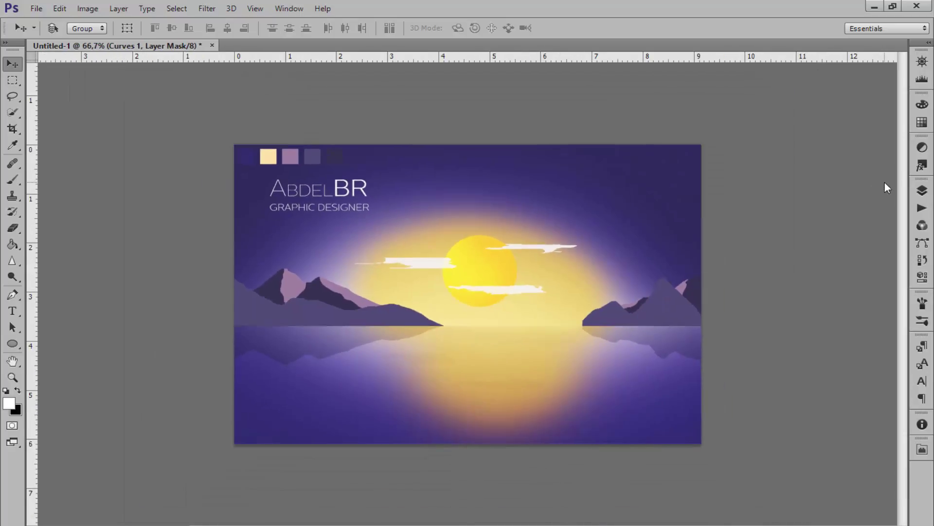
pyautogui.hotkey('ctrl', '+')
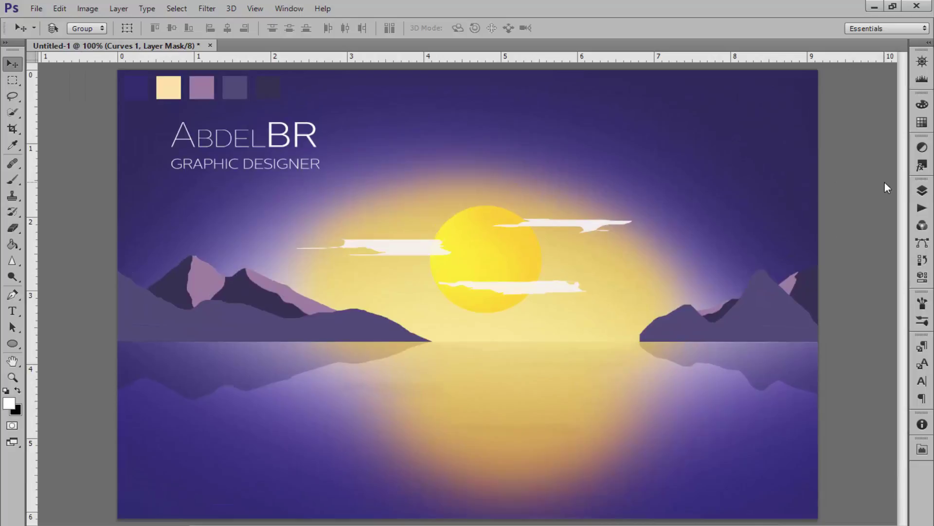